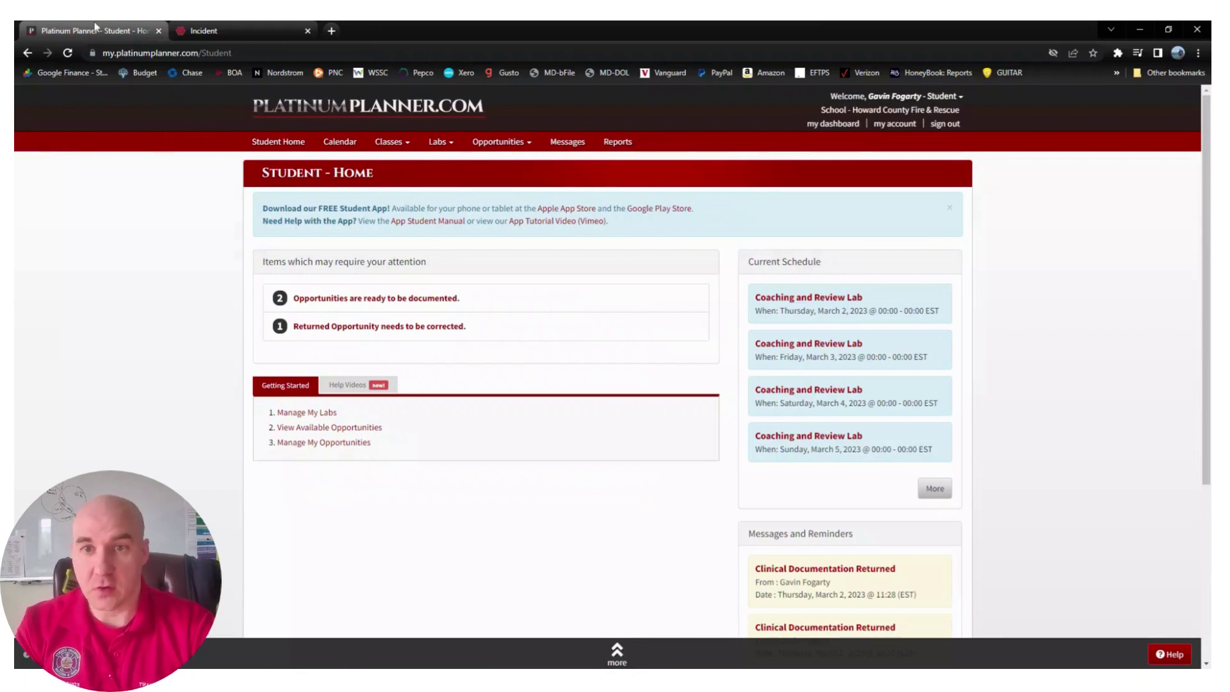
Open the My Opportunities list and show the returned opportunities
{"action": "left_click", "coordinate": [505, 143]}
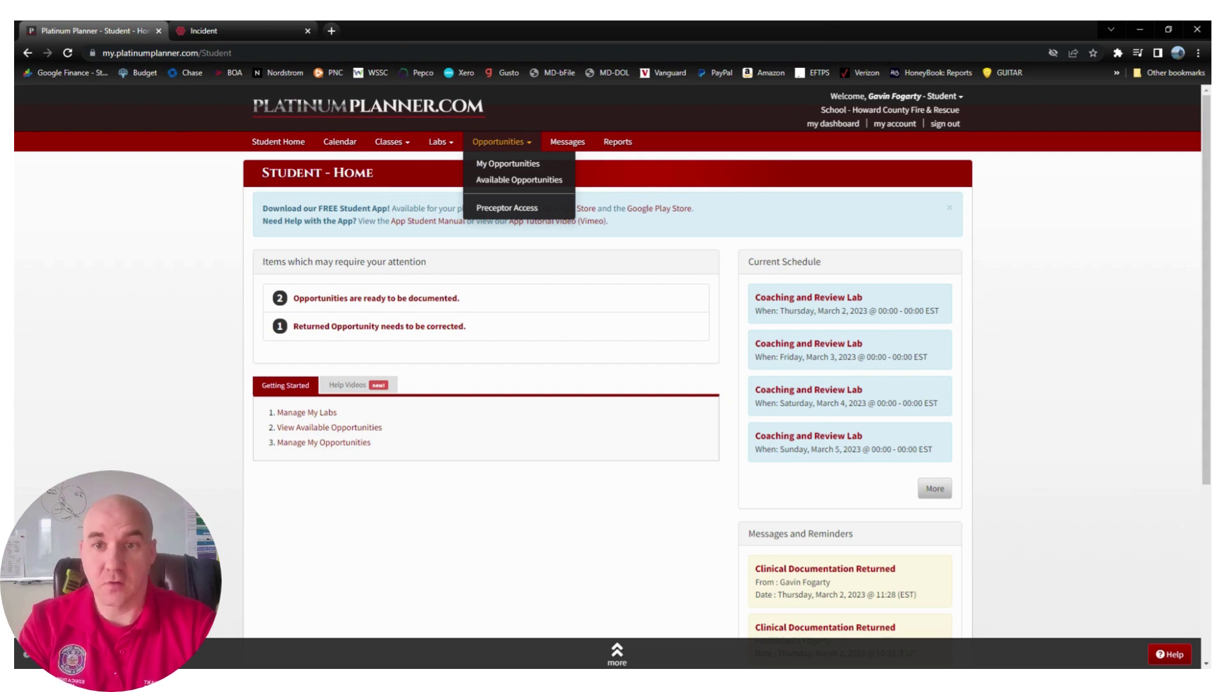
{"action": "left_click", "coordinate": [490, 146]}
{"action": "left_click", "coordinate": [490, 146]}
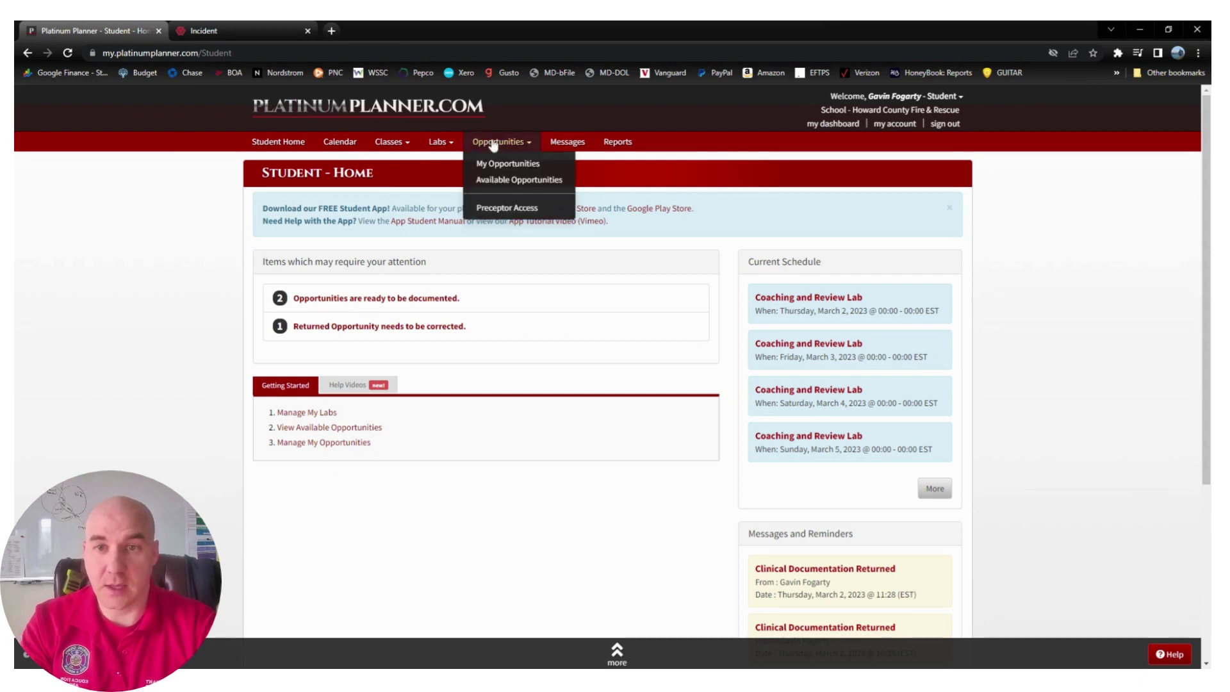
{"action": "left_click", "coordinate": [489, 161]}
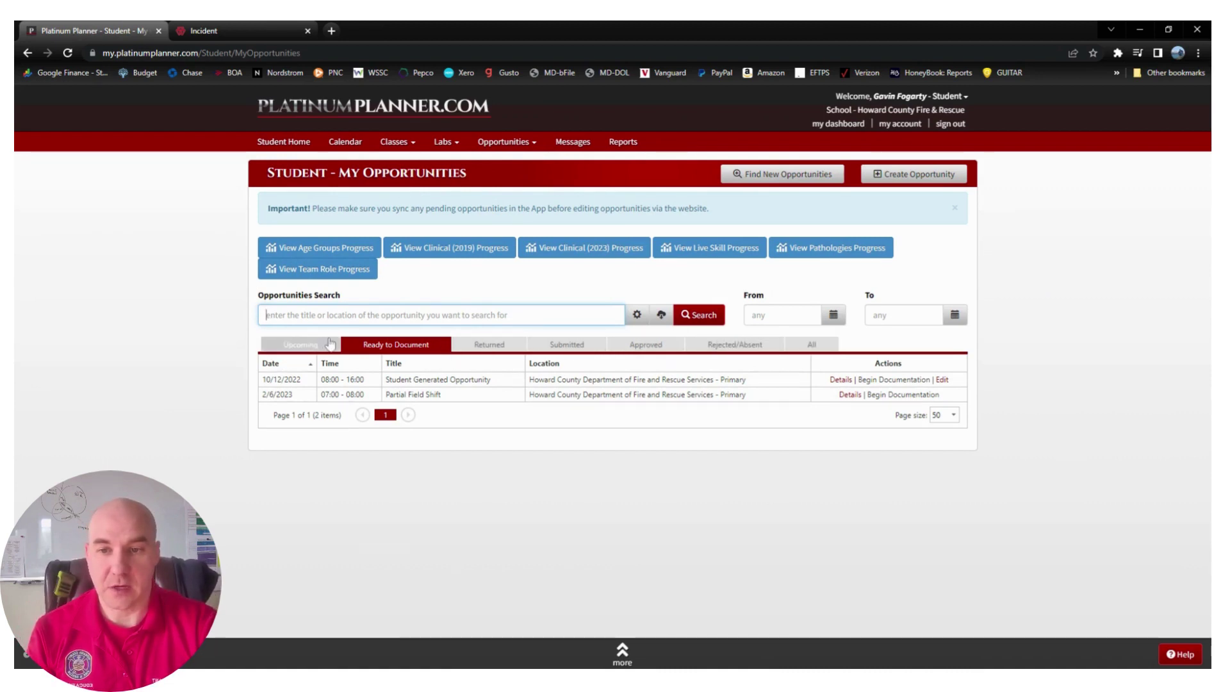
{"action": "left_click", "coordinate": [478, 349]}
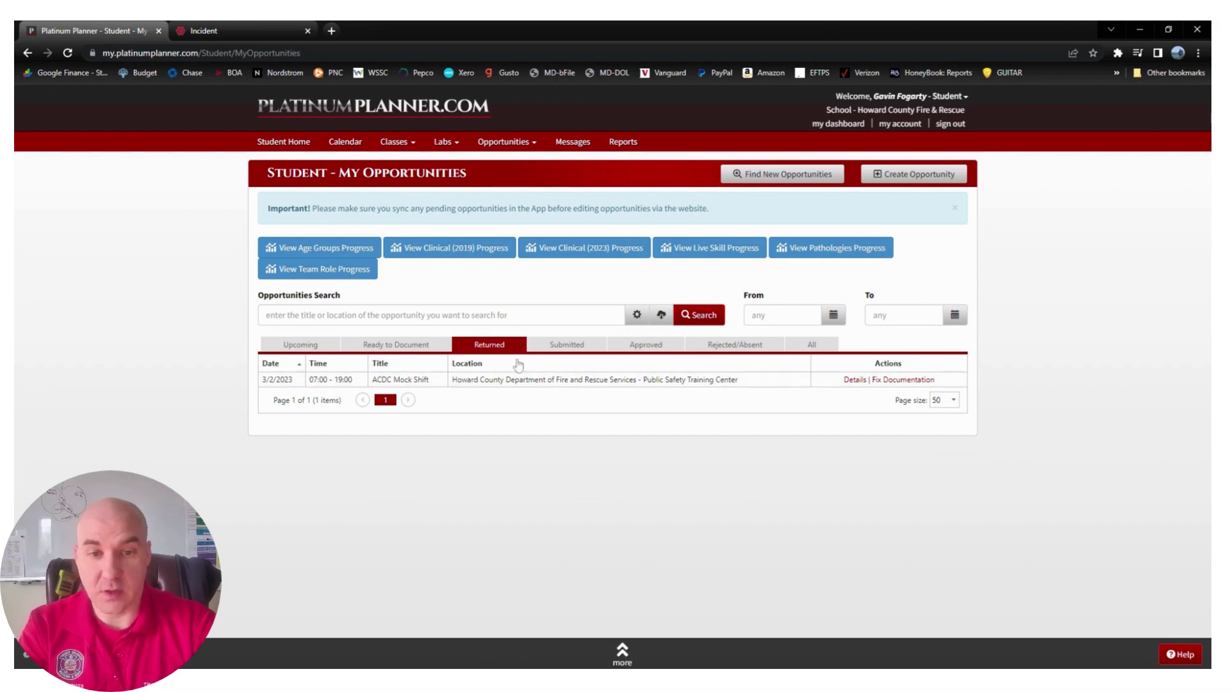
Return to the student home page, go to the returned opportunities, and open the ACDC Mock Shift documentation for correction
{"action": "left_click", "coordinate": [275, 145]}
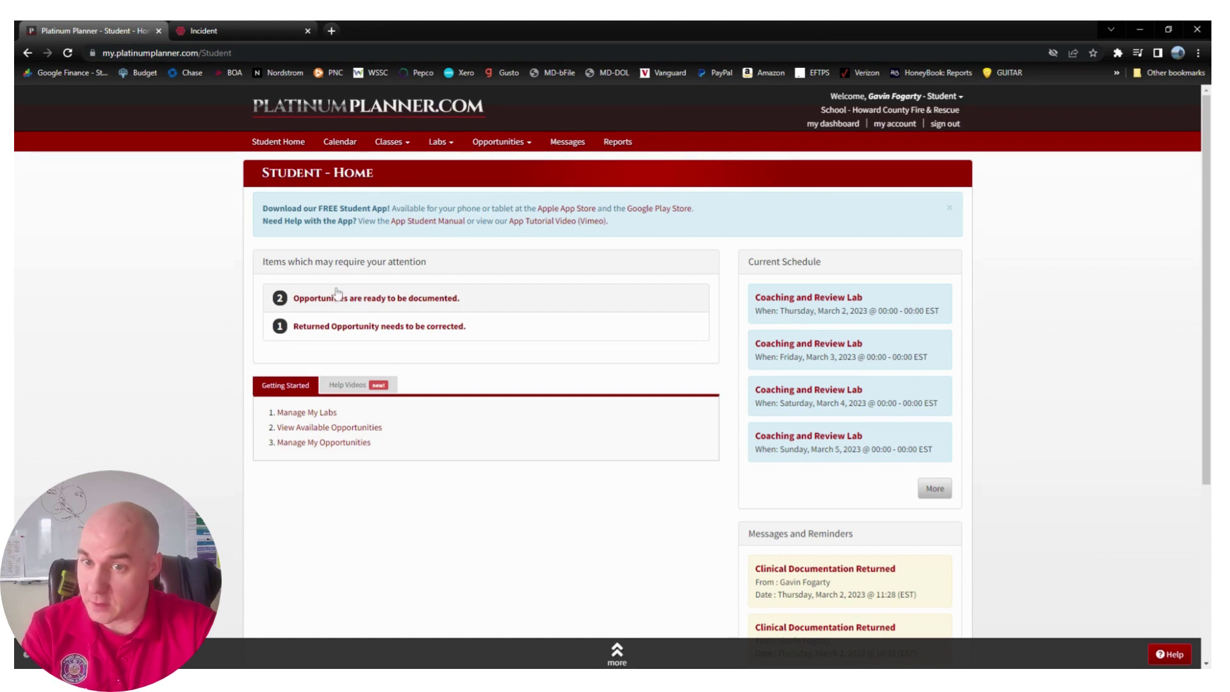
{"action": "left_click", "coordinate": [340, 330]}
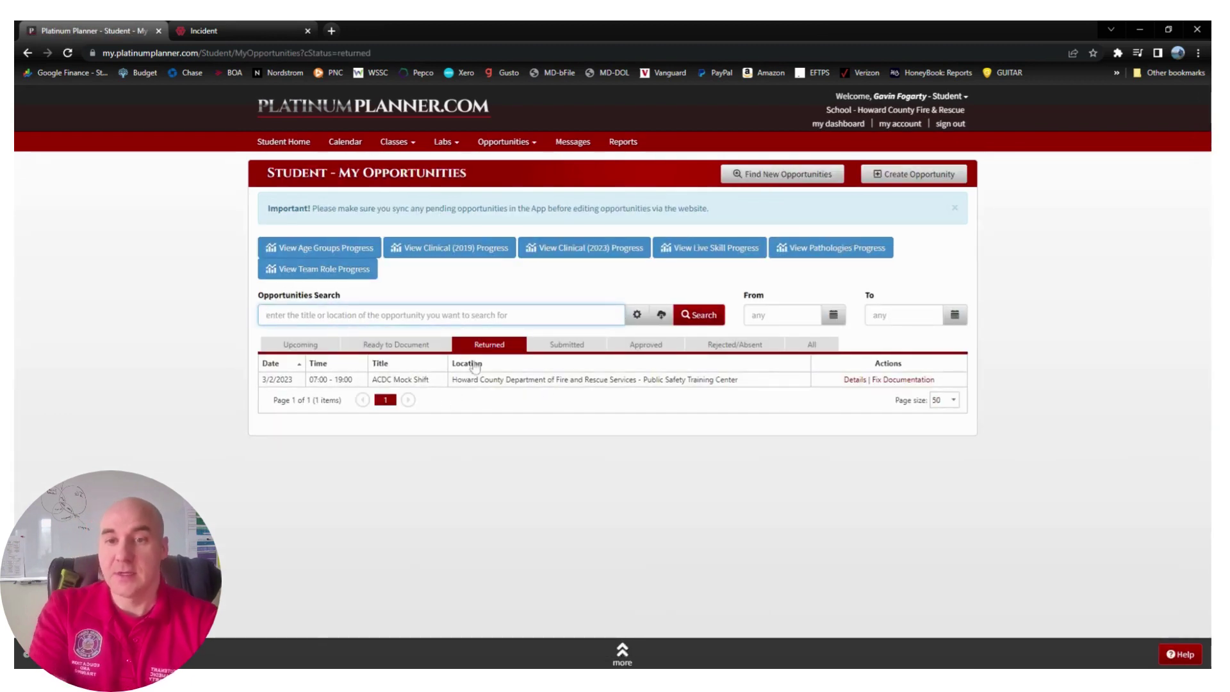
{"action": "left_click", "coordinate": [895, 383]}
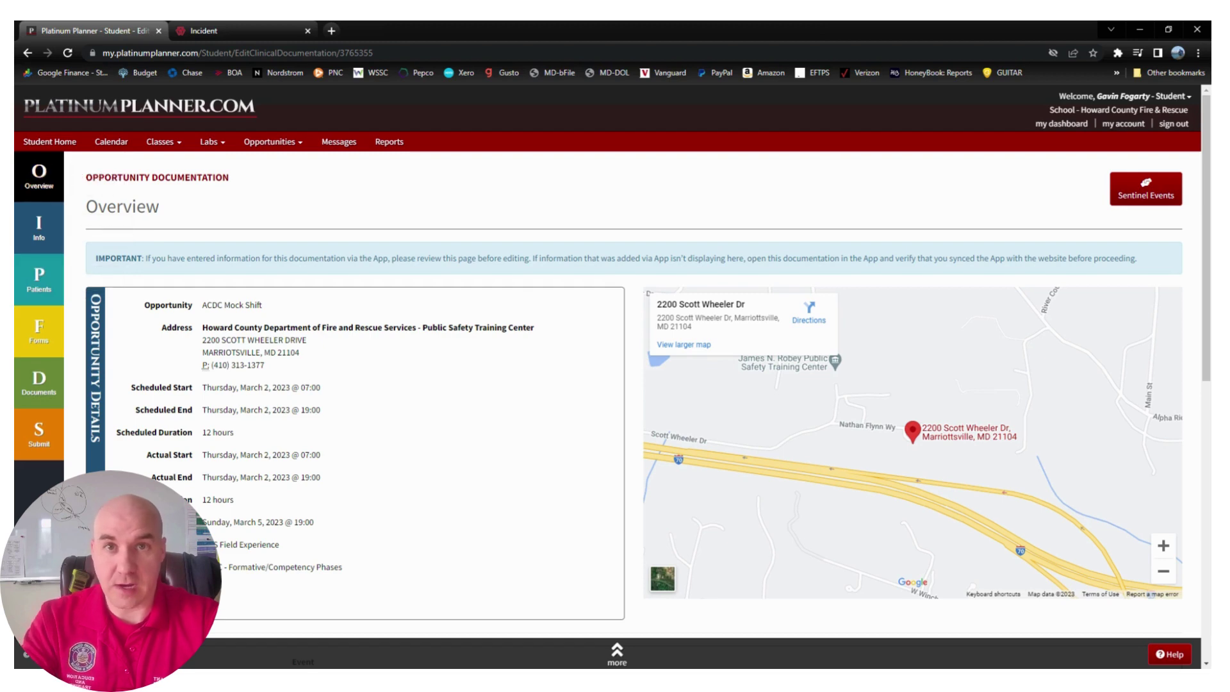
Review the shift documentation's overview, including the opportunity title, history, patients, forms and documents, and glance at the information page
{"action": "left_click", "coordinate": [32, 185]}
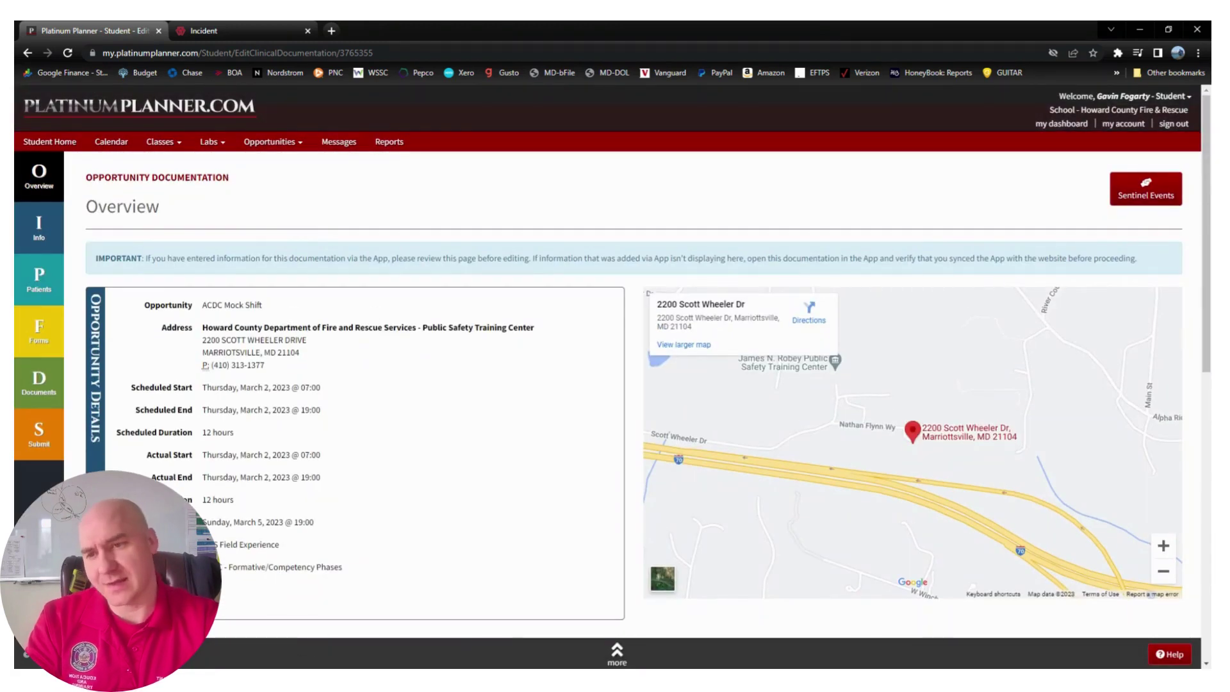
{"action": "scroll", "coordinate": [128, 334], "scroll_direction": "down", "scroll_amount": 12}
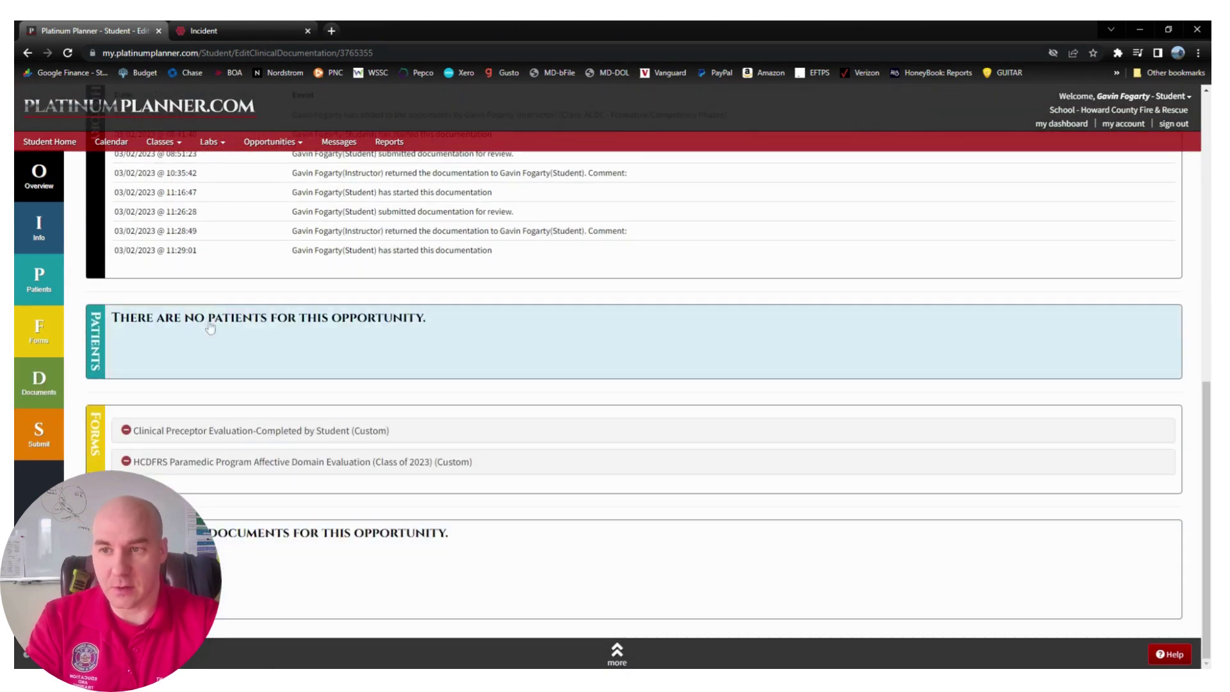
{"action": "scroll", "coordinate": [210, 326], "scroll_direction": "up", "scroll_amount": 9}
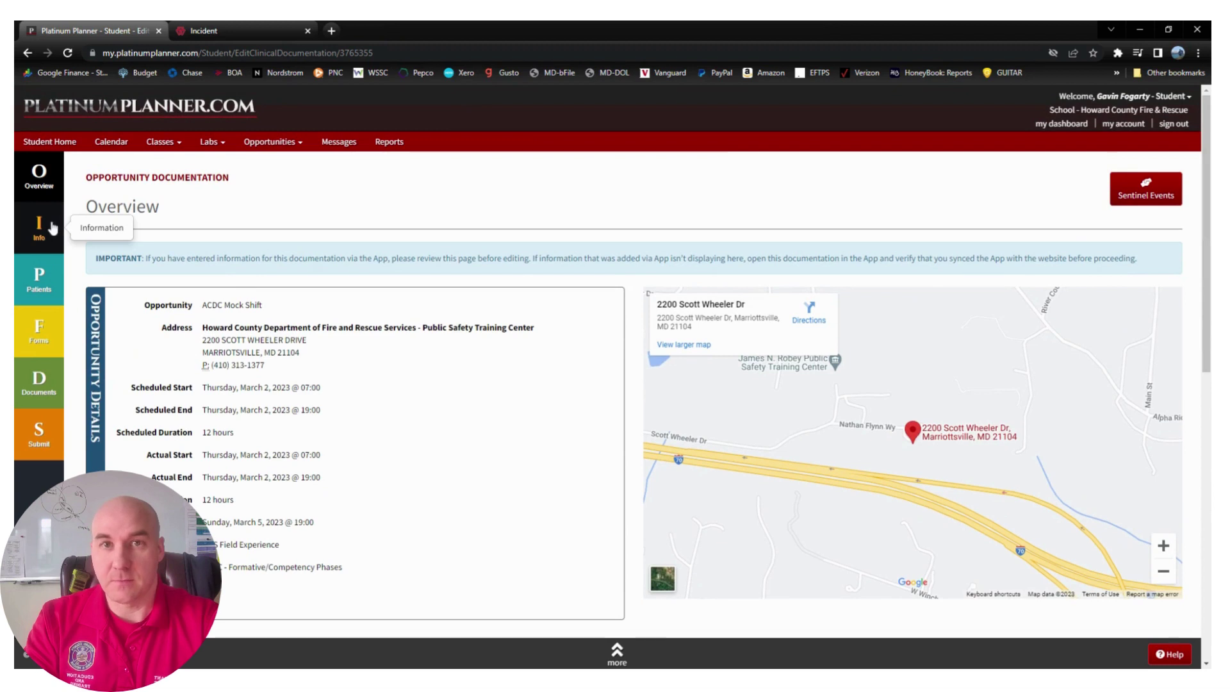
{"action": "left_click", "coordinate": [45, 232]}
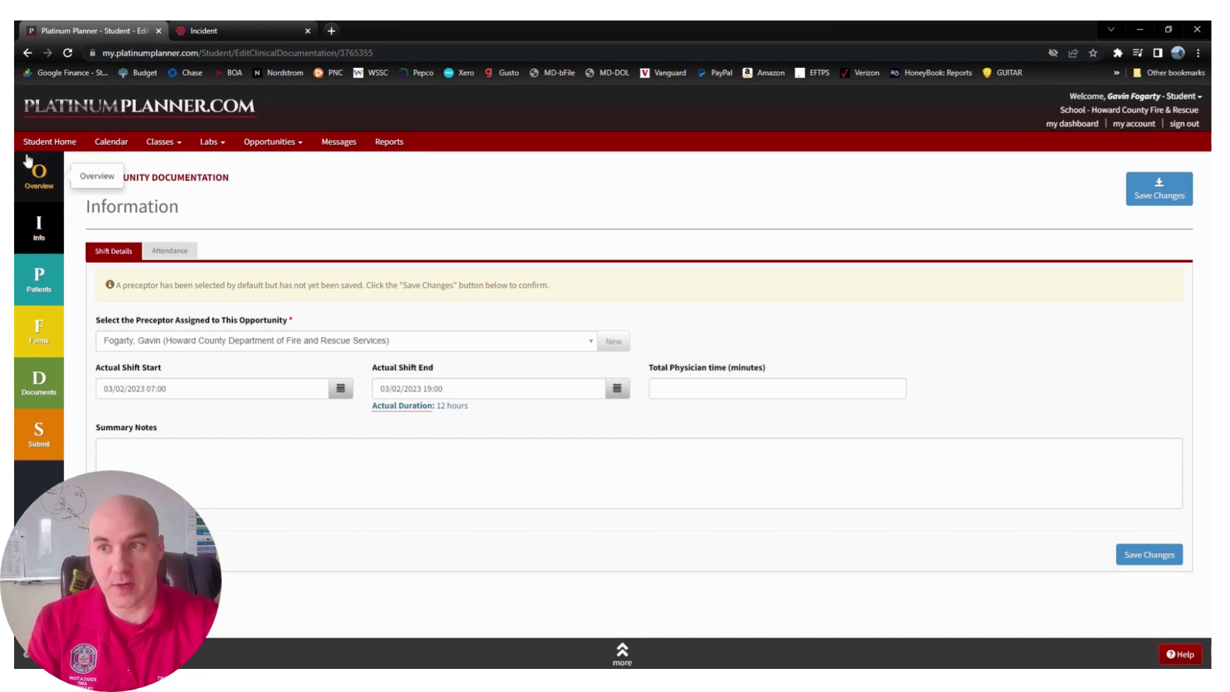
{"action": "left_click", "coordinate": [39, 176]}
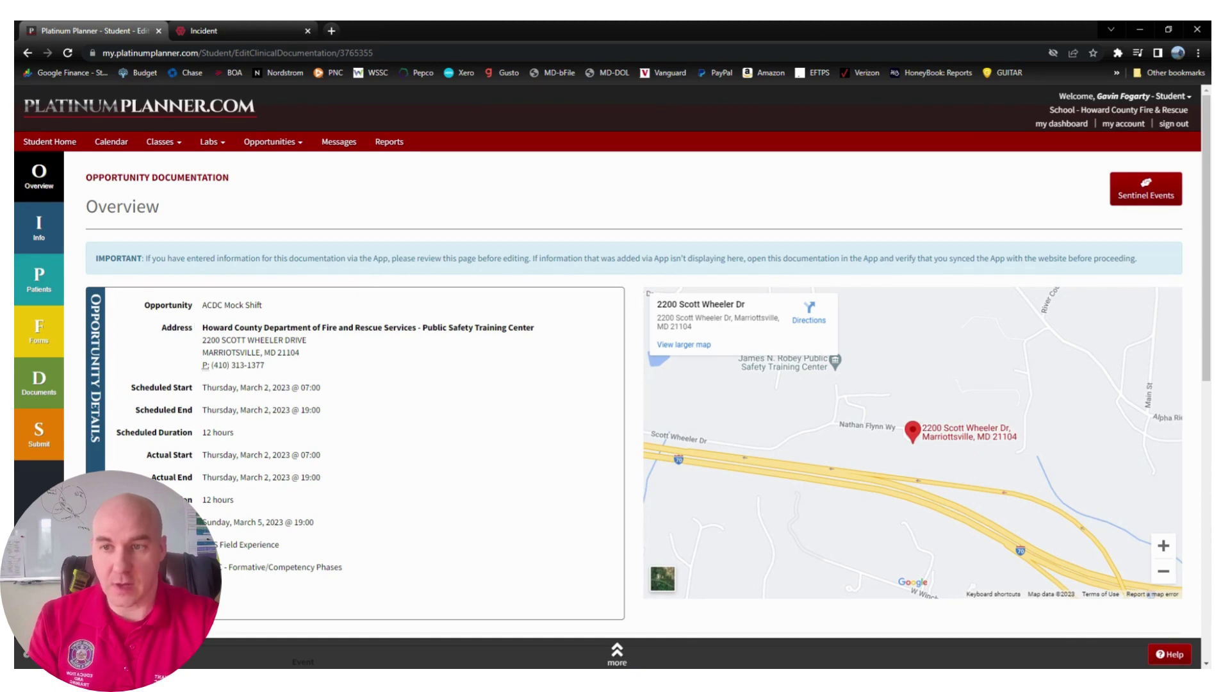
{"action": "left_click_drag", "start_coordinate": [204, 310], "coordinate": [274, 320]}
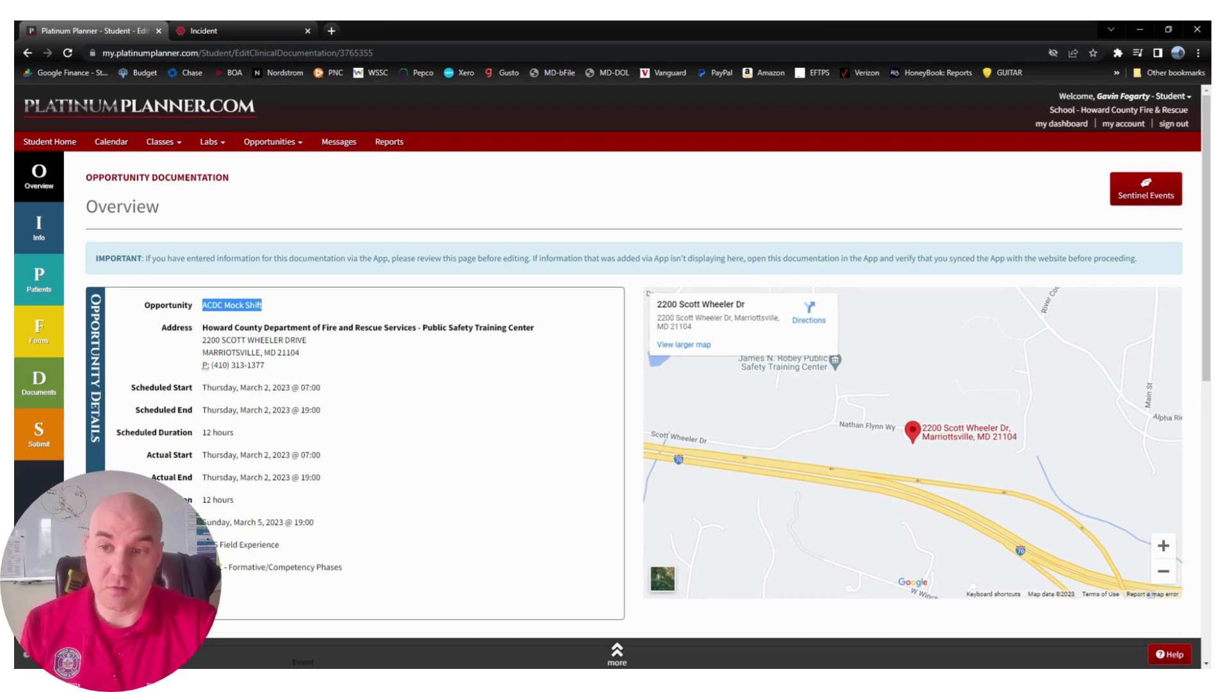
{"action": "left_click", "coordinate": [276, 315]}
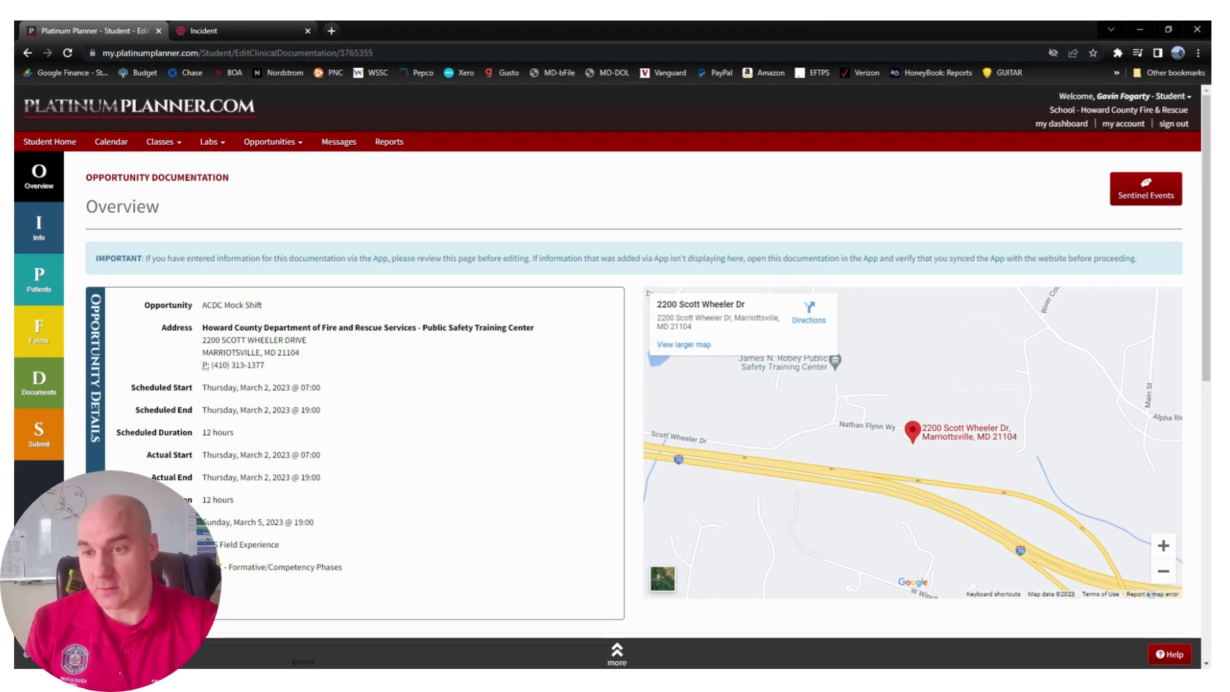
Select the assigned preceptor by surname in the shift information and save the changes
{"action": "left_click", "coordinate": [39, 231]}
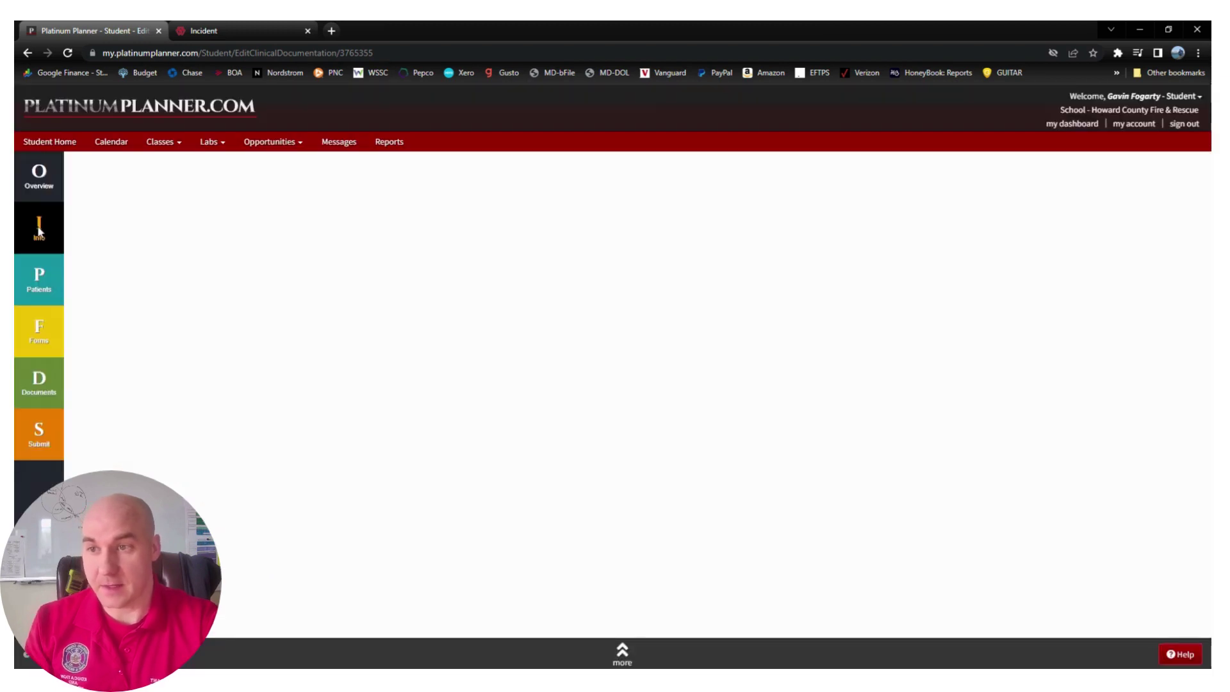
{"action": "left_click", "coordinate": [175, 344]}
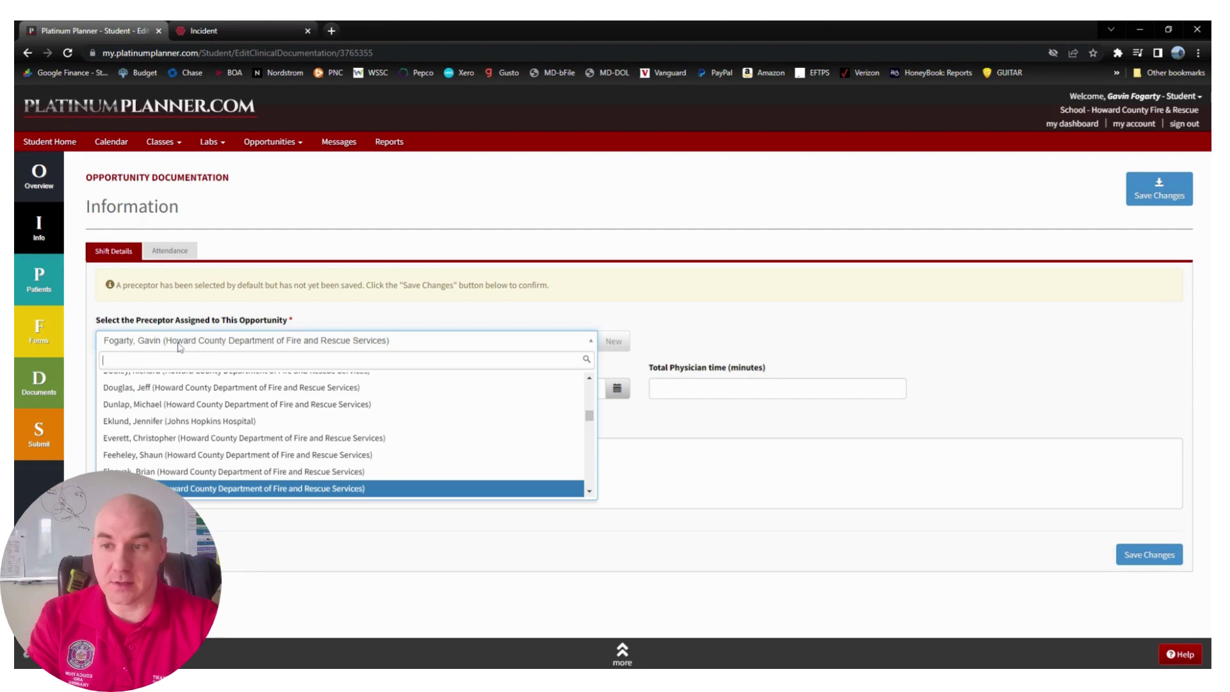
{"action": "type", "text": "foga"}
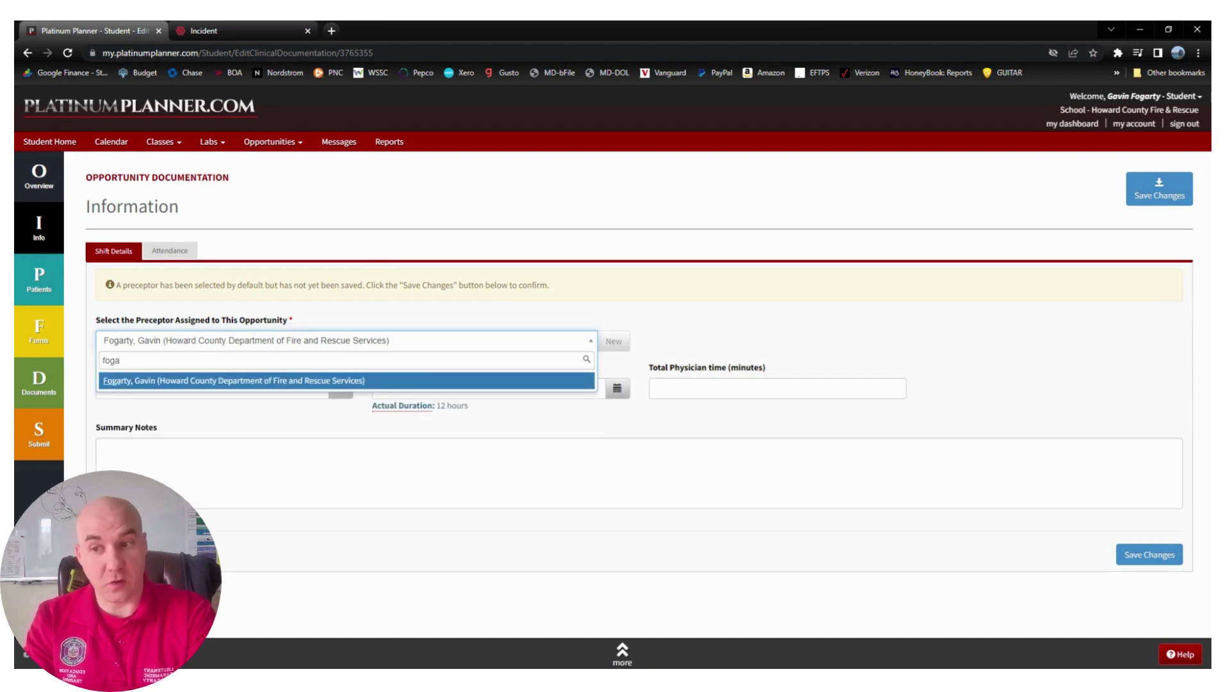
{"action": "key", "text": "Return"}
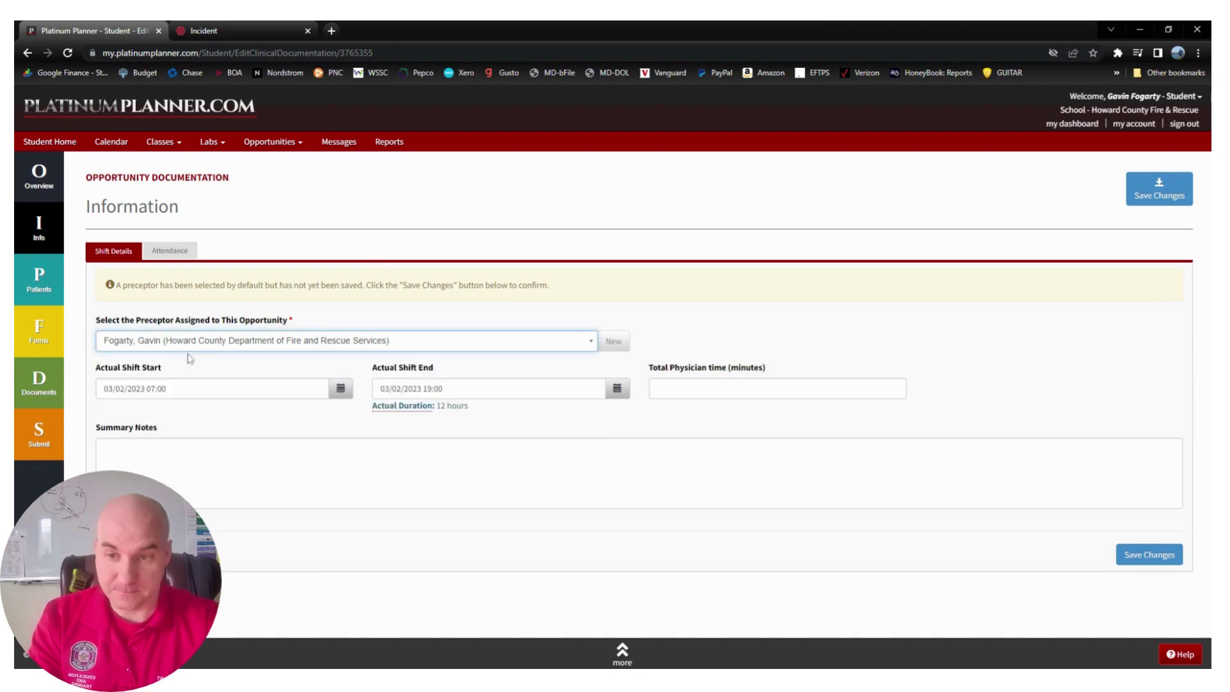
{"action": "left_click", "coordinate": [1139, 567]}
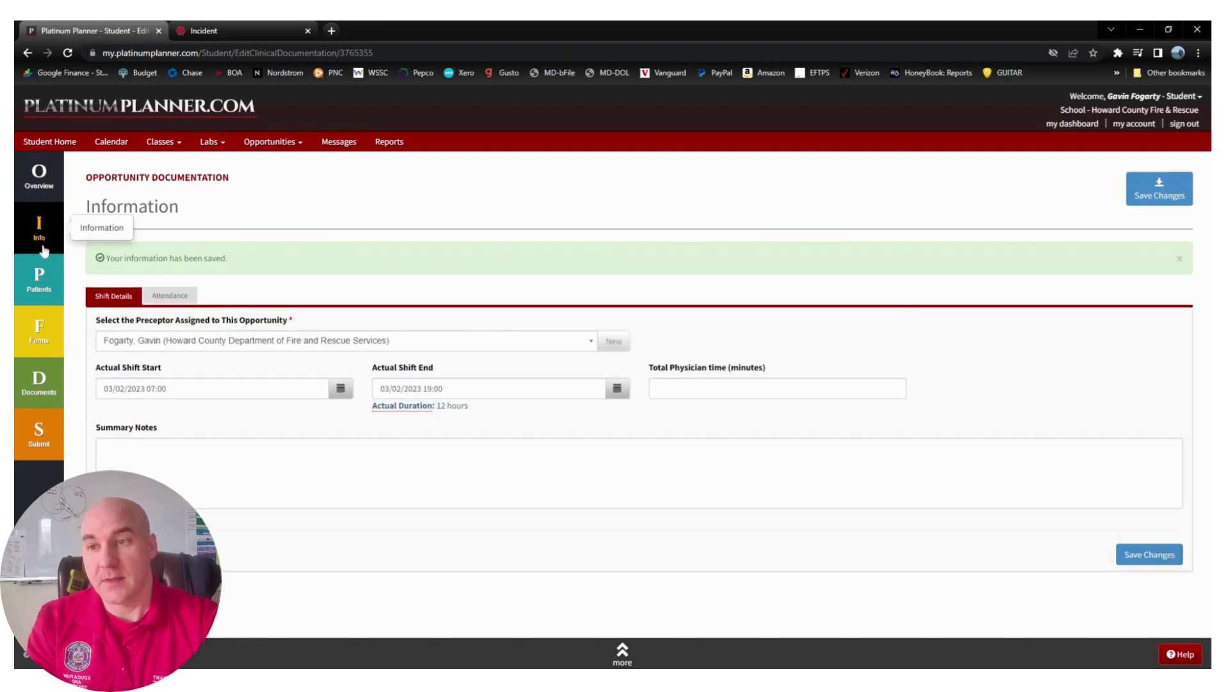
Add a new patient to the shift documentation with Back Pain as the chief complaint
{"action": "left_click", "coordinate": [33, 289]}
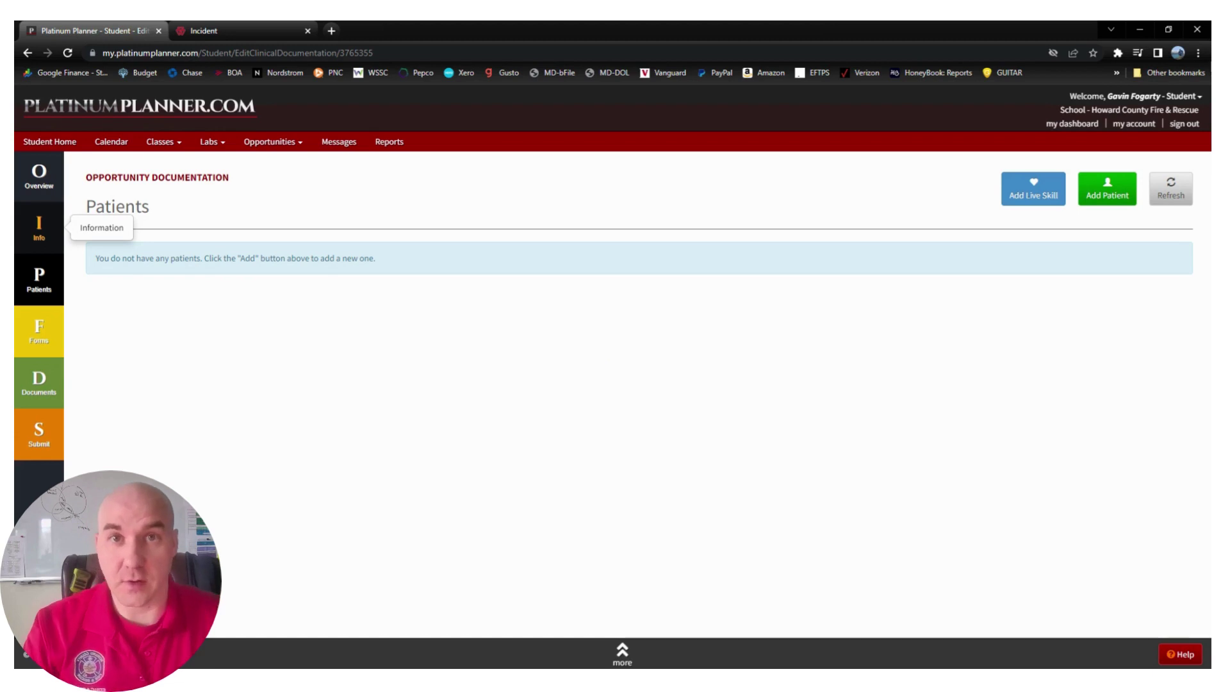
{"action": "left_click", "coordinate": [44, 293]}
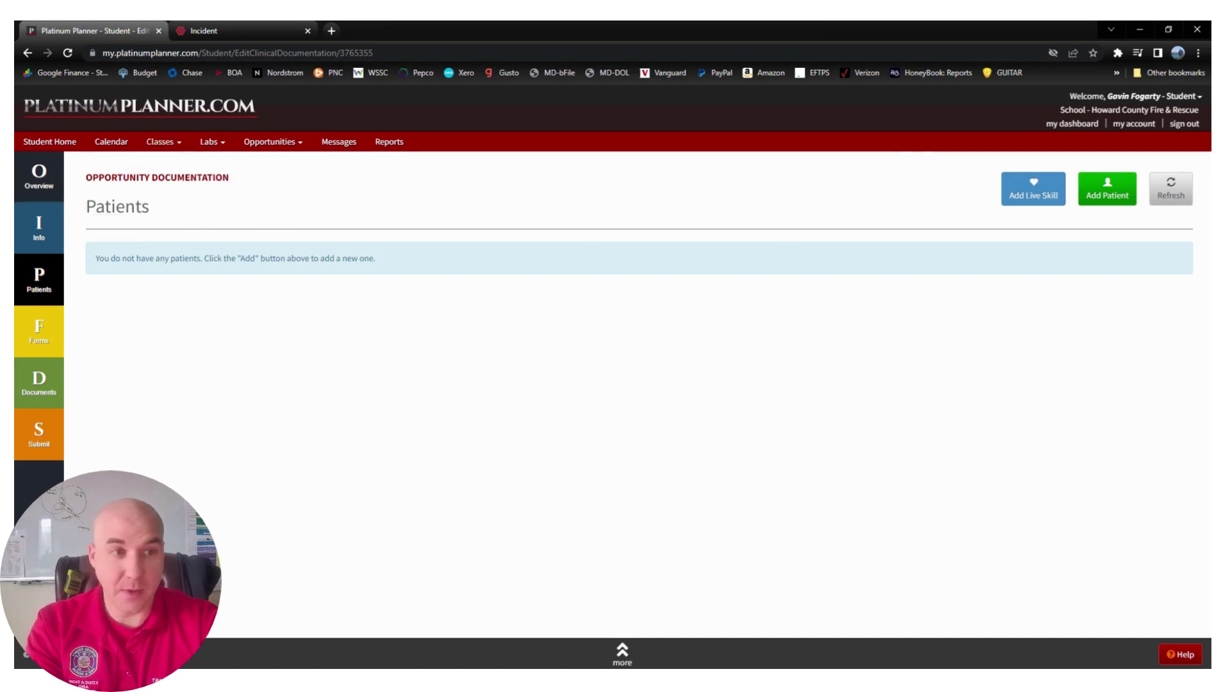
{"action": "left_click", "coordinate": [1107, 191]}
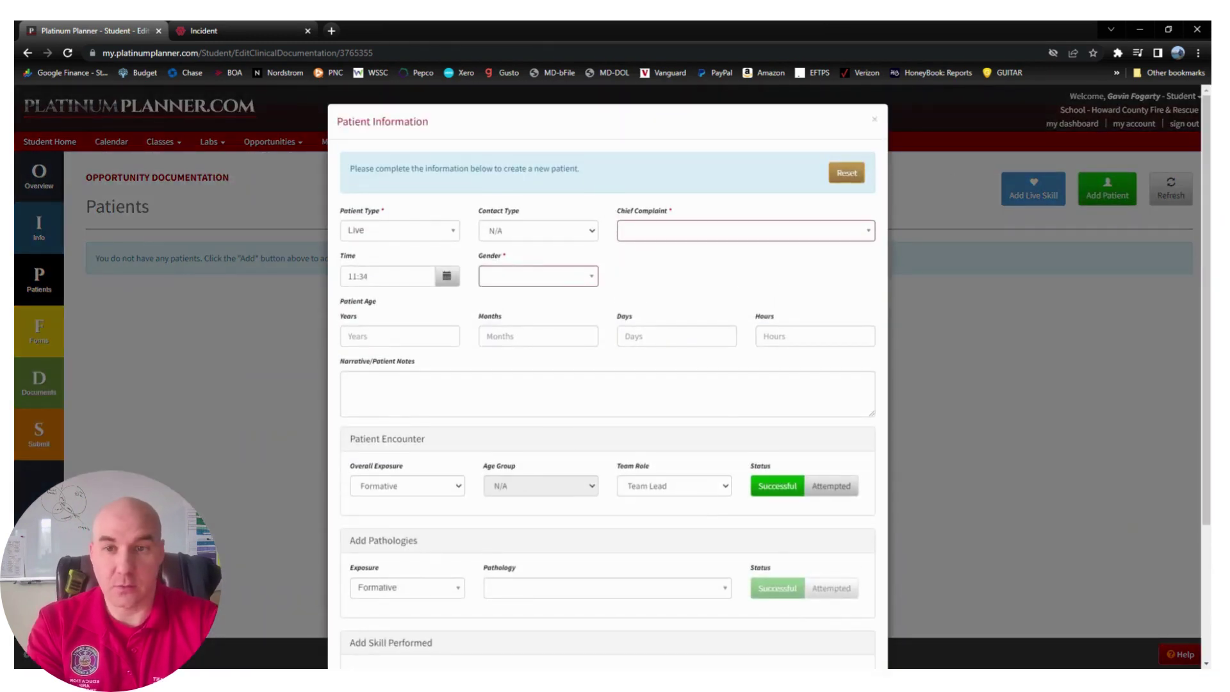
{"action": "left_click", "coordinate": [644, 230]}
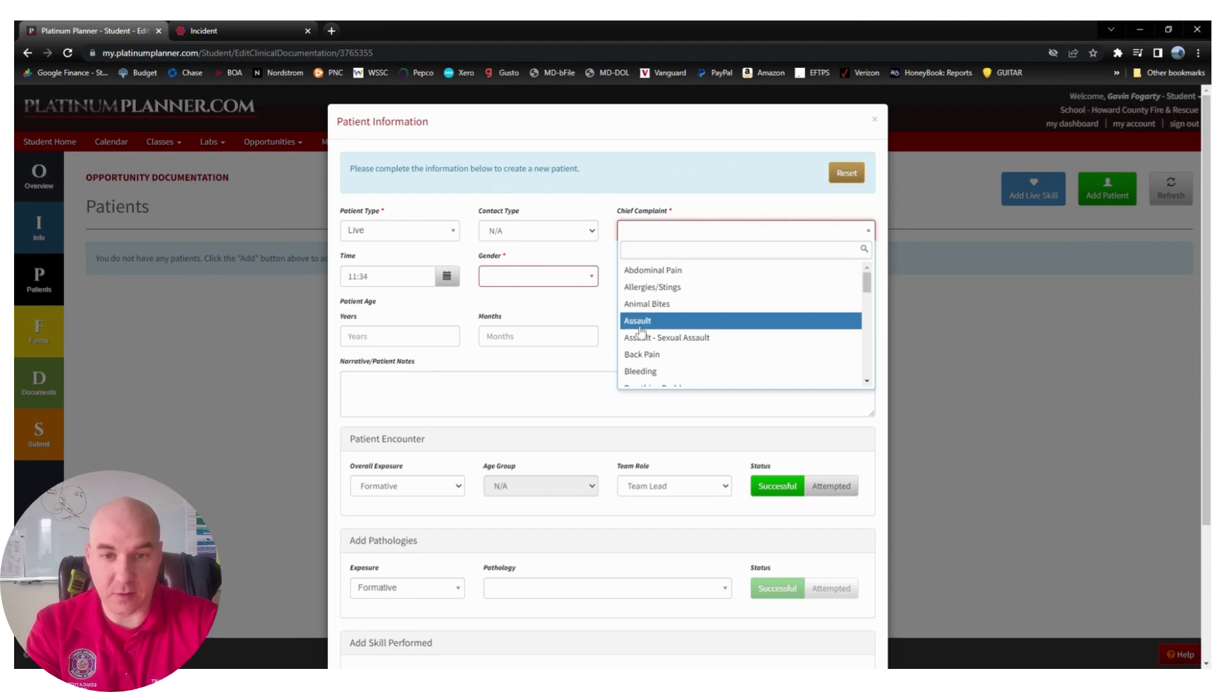
{"action": "left_click", "coordinate": [650, 354]}
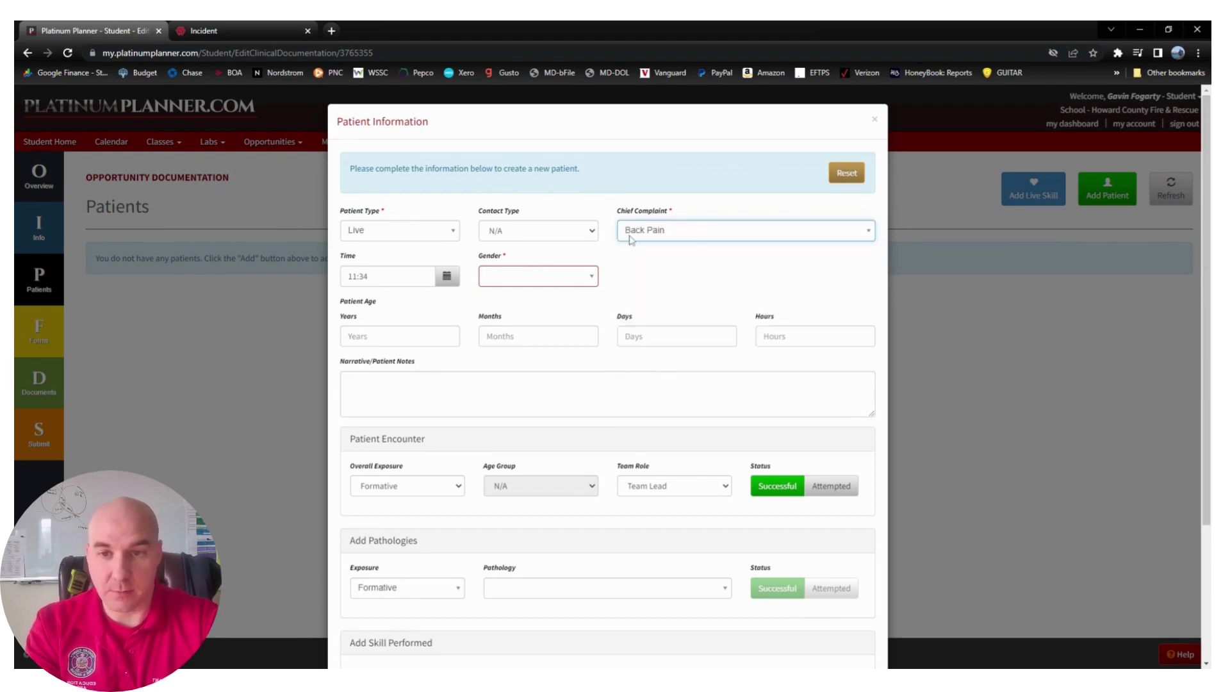
Set the patient's gender to Male and age to 55 years
{"action": "left_click", "coordinate": [555, 277]}
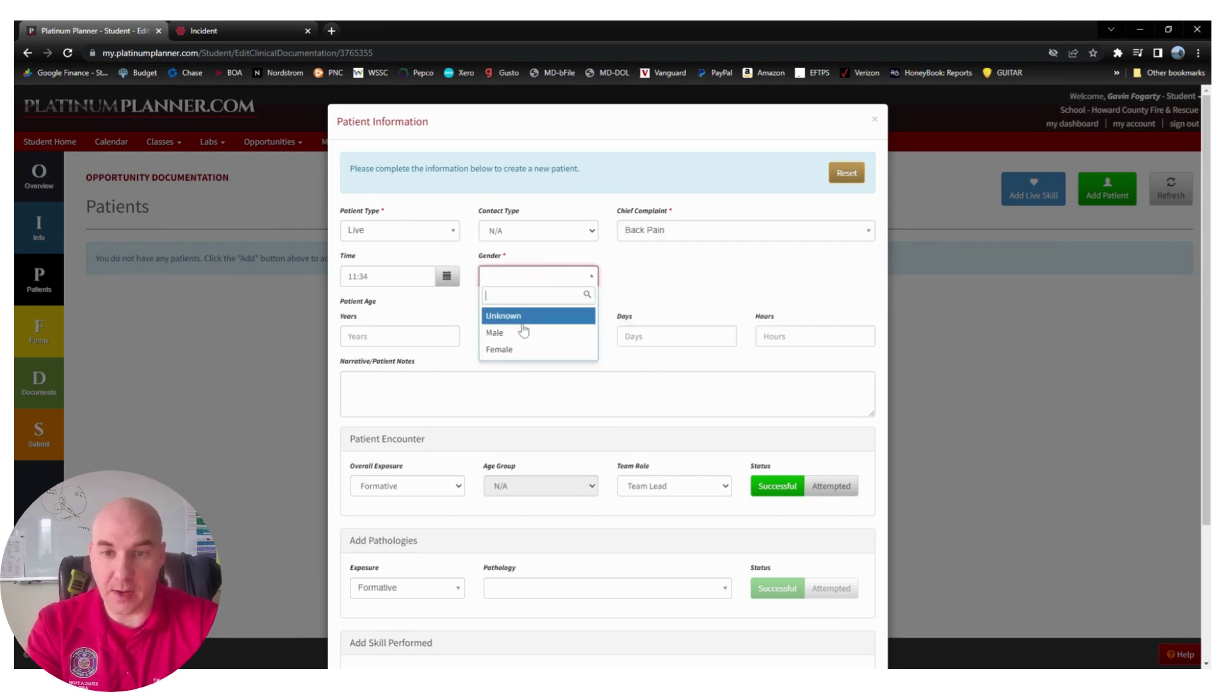
{"action": "left_click", "coordinate": [524, 331]}
{"action": "left_click", "coordinate": [394, 336]}
{"action": "type", "text": "55"}
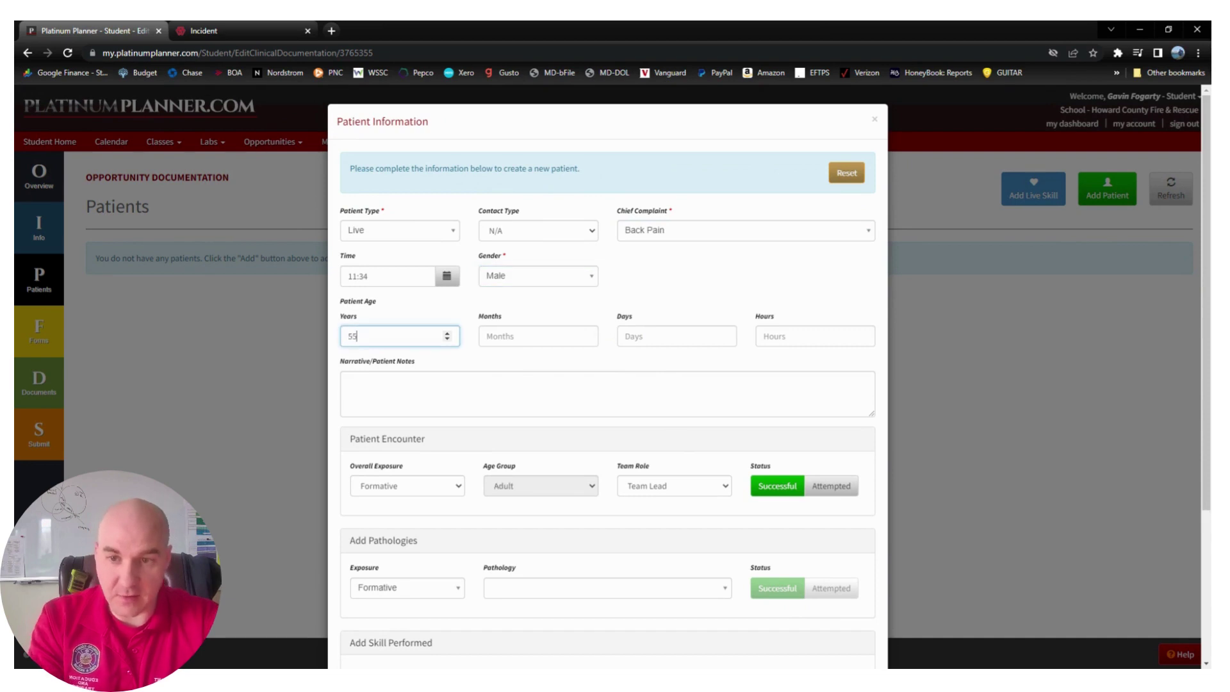
{"action": "left_click", "coordinate": [699, 306]}
Set the patient type to Live and the contact type to ALS
{"action": "left_click", "coordinate": [384, 236]}
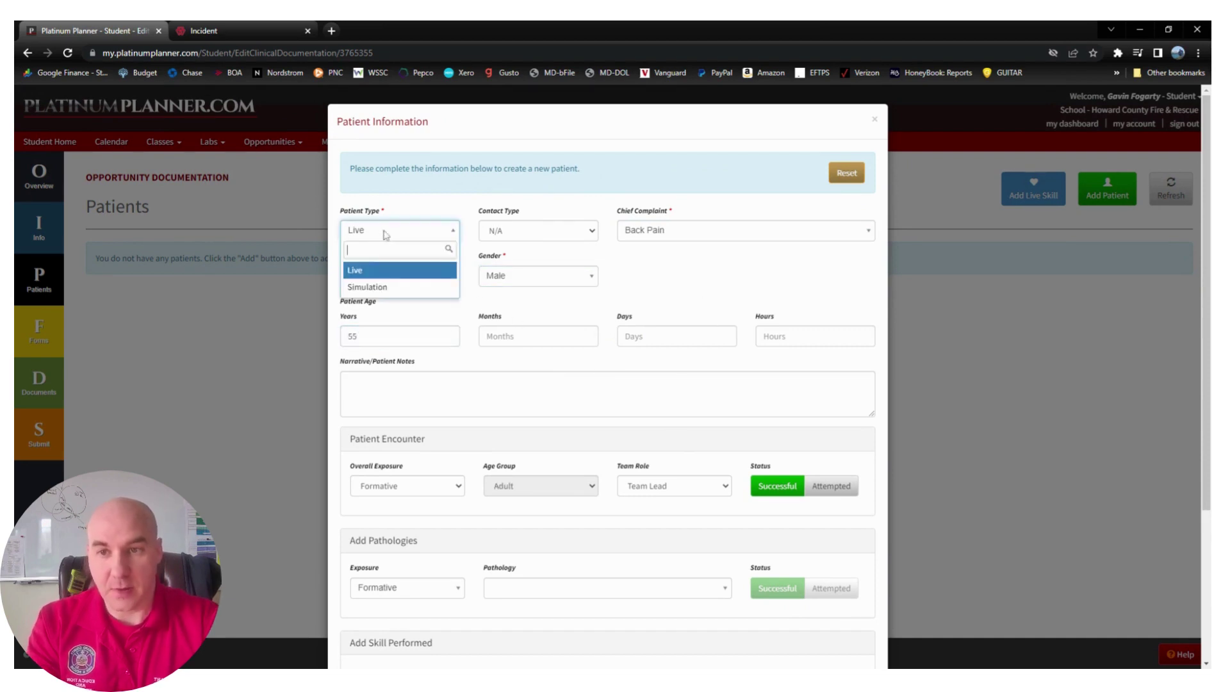
{"action": "left_click", "coordinate": [385, 236]}
{"action": "left_click", "coordinate": [384, 235]}
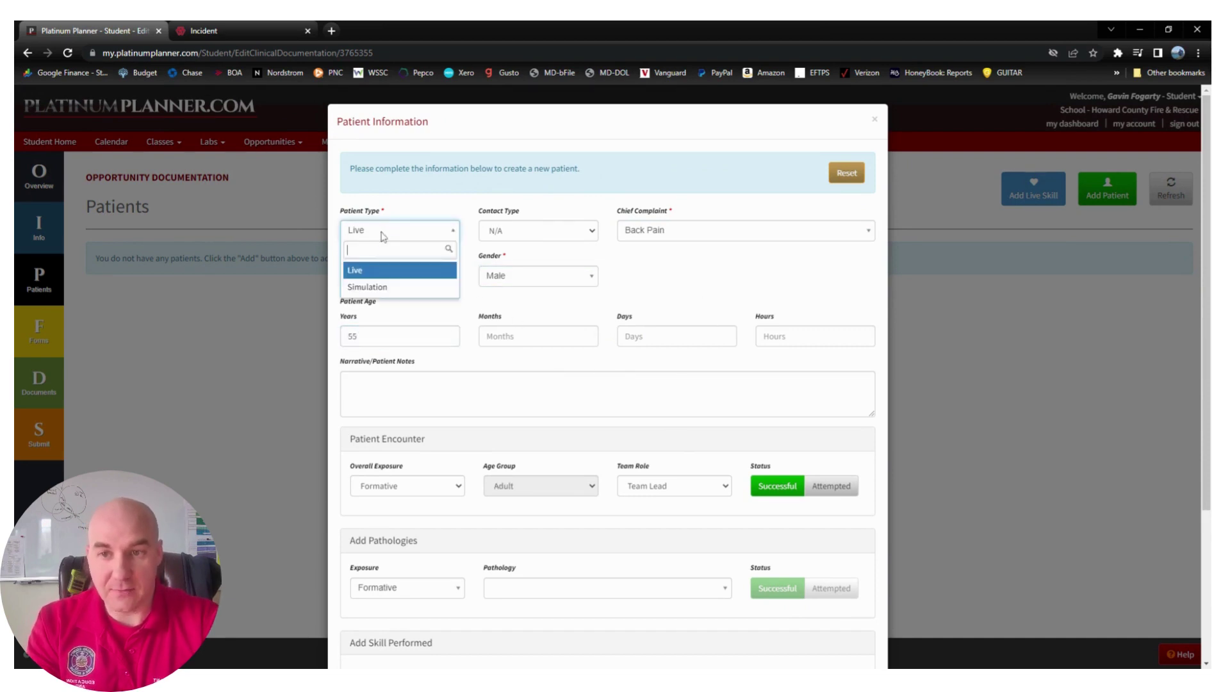
{"action": "left_click", "coordinate": [373, 271]}
{"action": "left_click", "coordinate": [506, 234]}
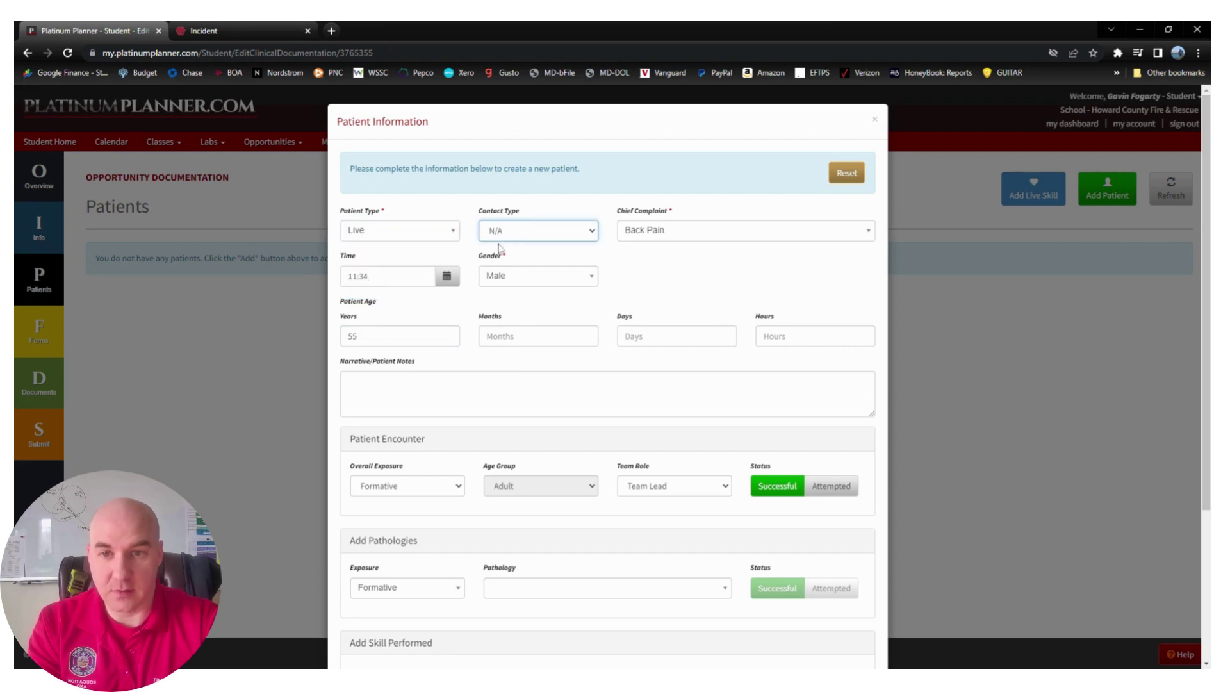
{"action": "left_click", "coordinate": [500, 263]}
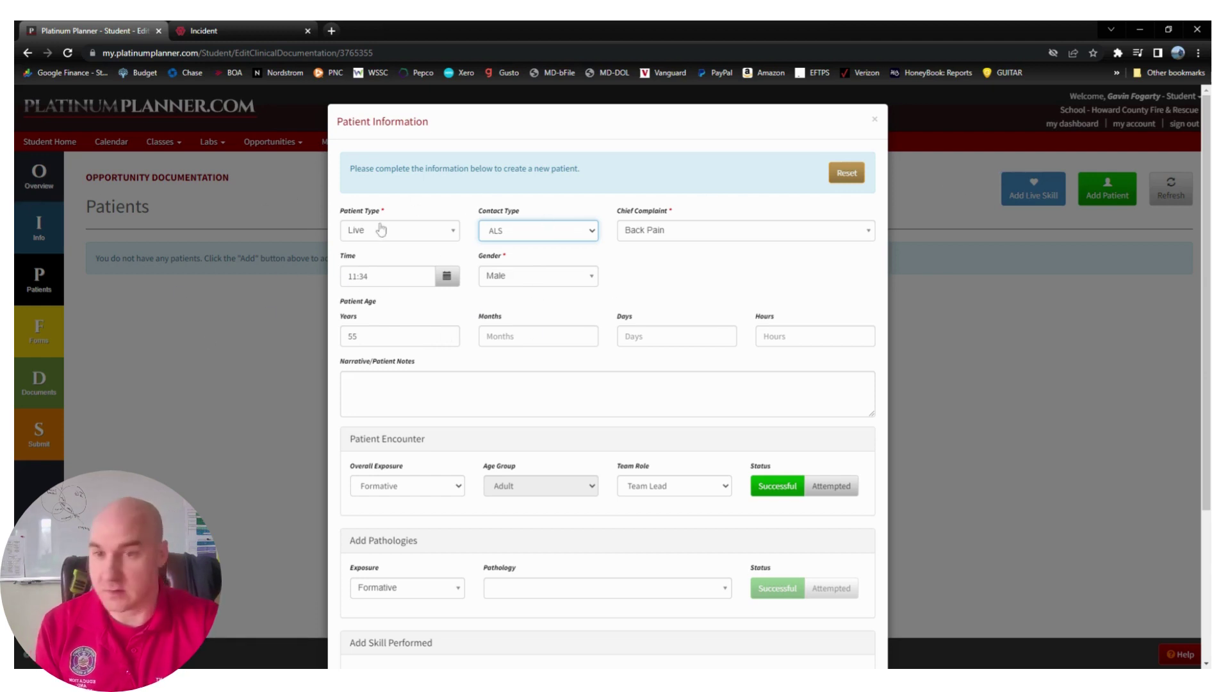
Copy the web address of the open mdemeds.com incident report into the patient's narrative notes
{"action": "left_click", "coordinate": [794, 406]}
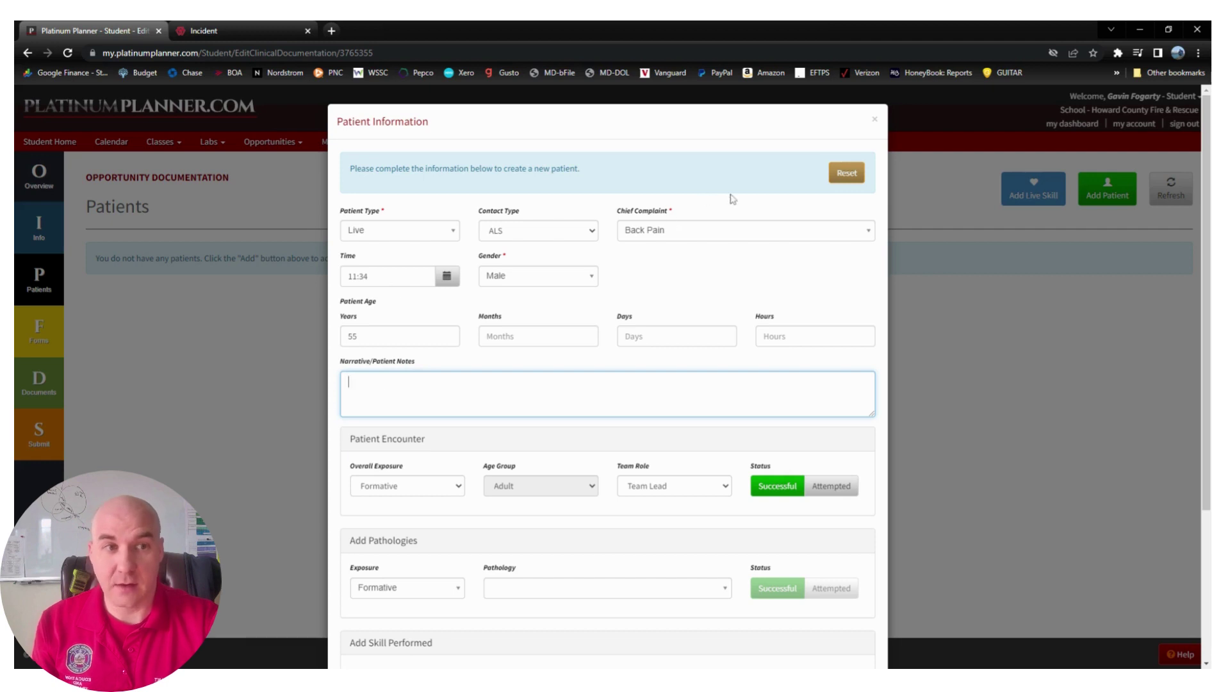
{"action": "left_click", "coordinate": [242, 37]}
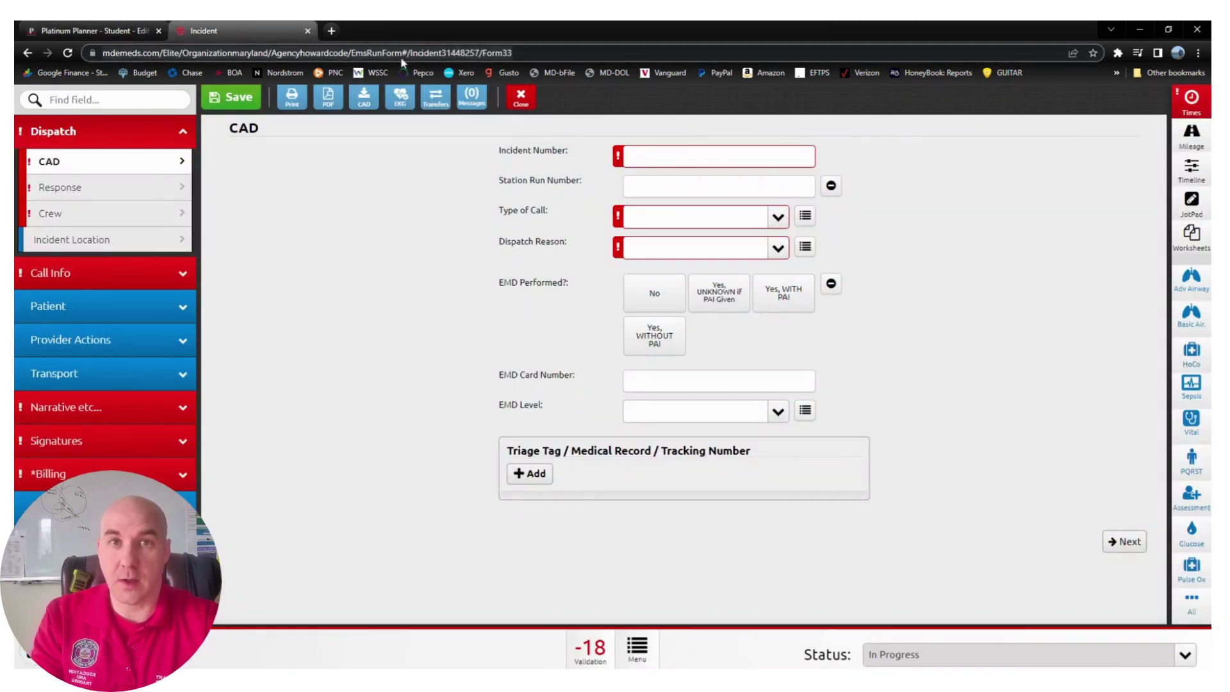
{"action": "left_click", "coordinate": [96, 31]}
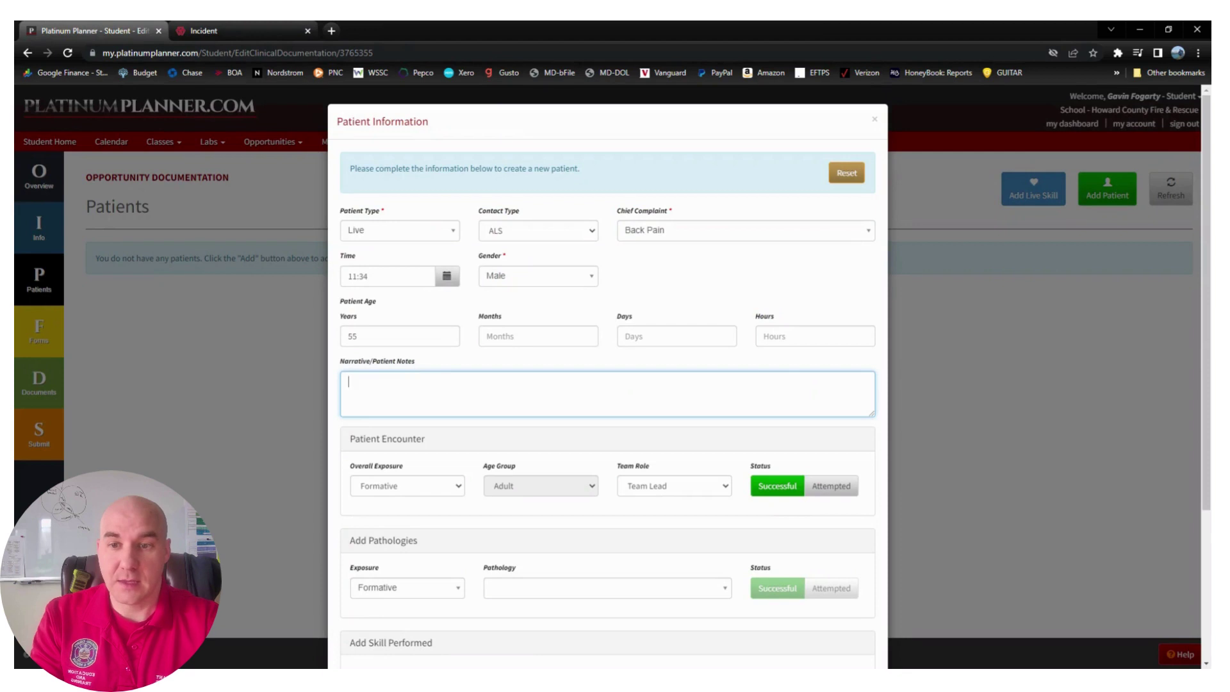
{"action": "type", "text": "https://www.mdemeds.com/Elite/Organizationmaryland/Agencyhowardcode/EmsRunForm#/Incident31448257/Form33"}
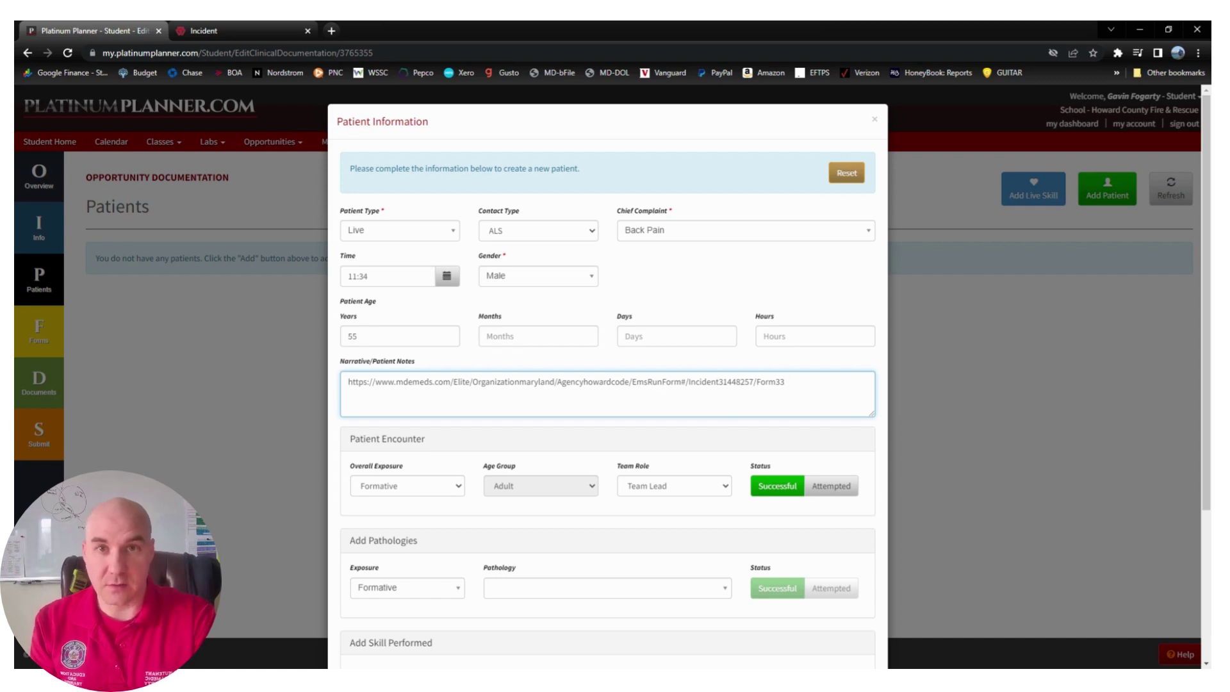
{"action": "scroll", "coordinate": [494, 422], "scroll_direction": "down", "scroll_amount": 3}
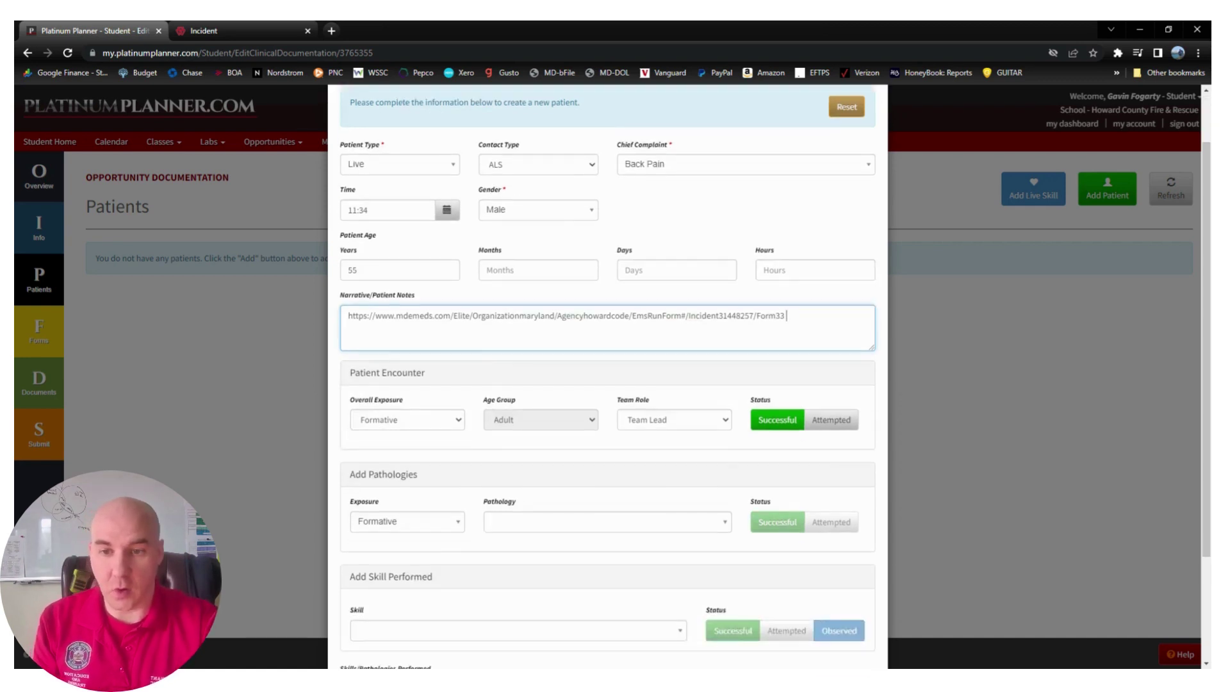
Compare the link in the patient's narrative notes with the web address of the open incident report
{"action": "scroll", "coordinate": [503, 401], "scroll_direction": "up", "scroll_amount": 3}
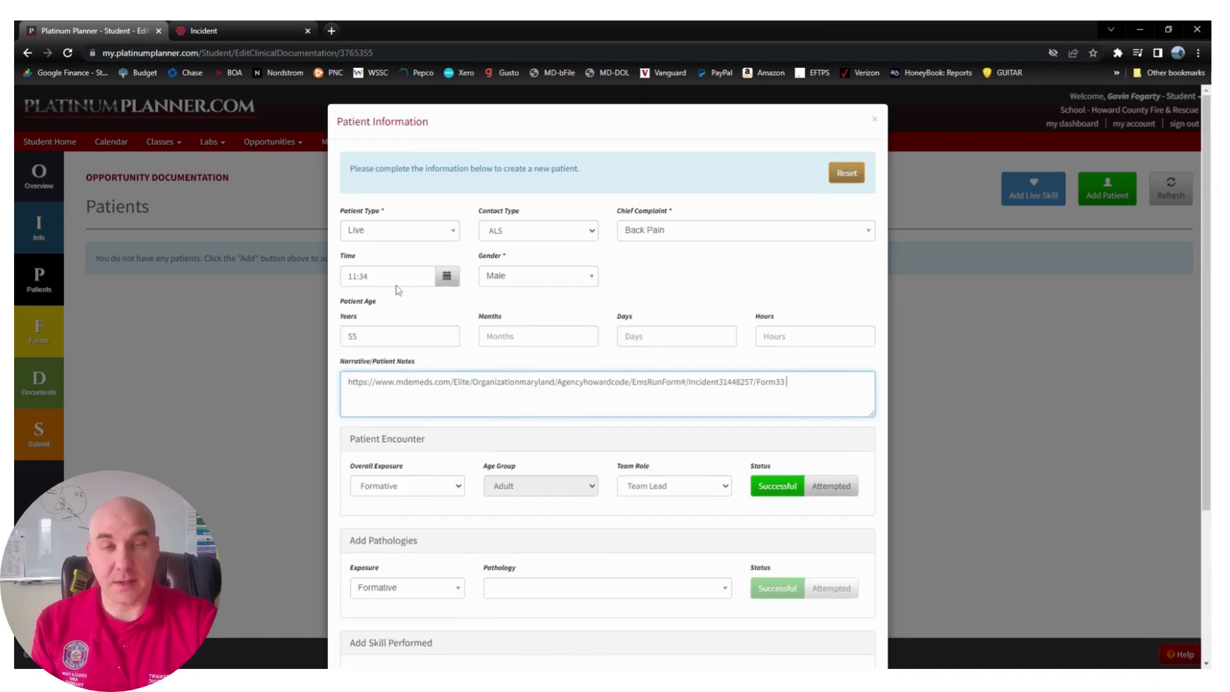
{"action": "left_click", "coordinate": [244, 31]}
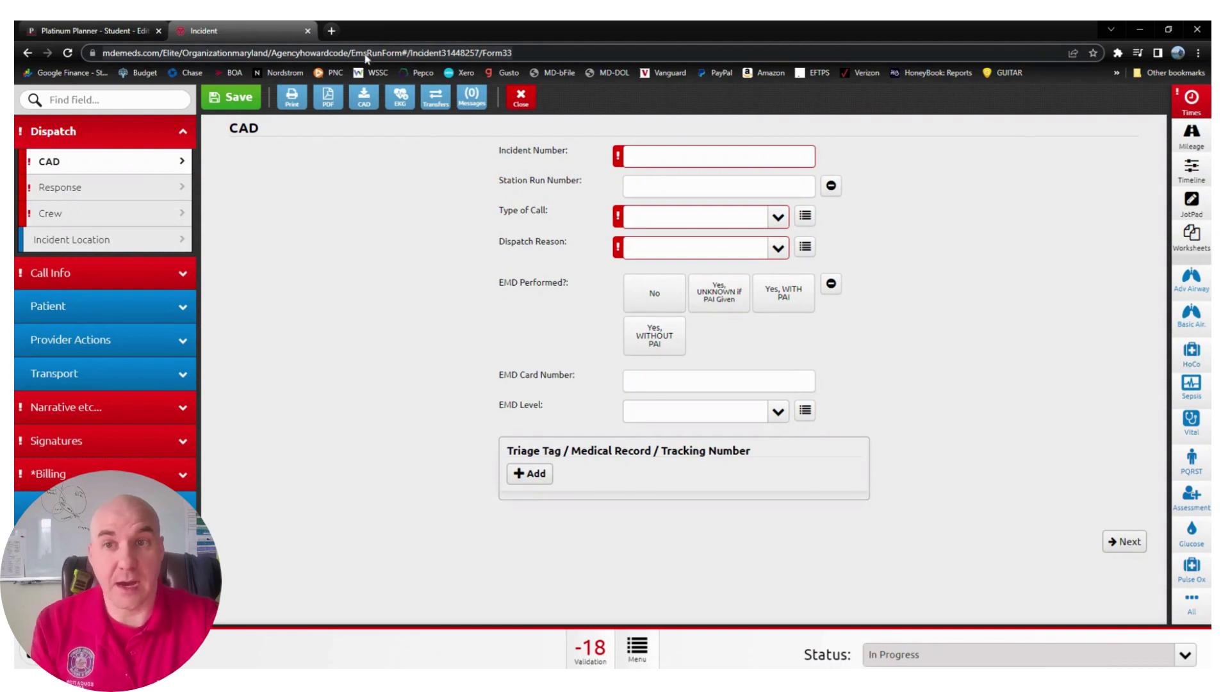
{"action": "left_click", "coordinate": [129, 32]}
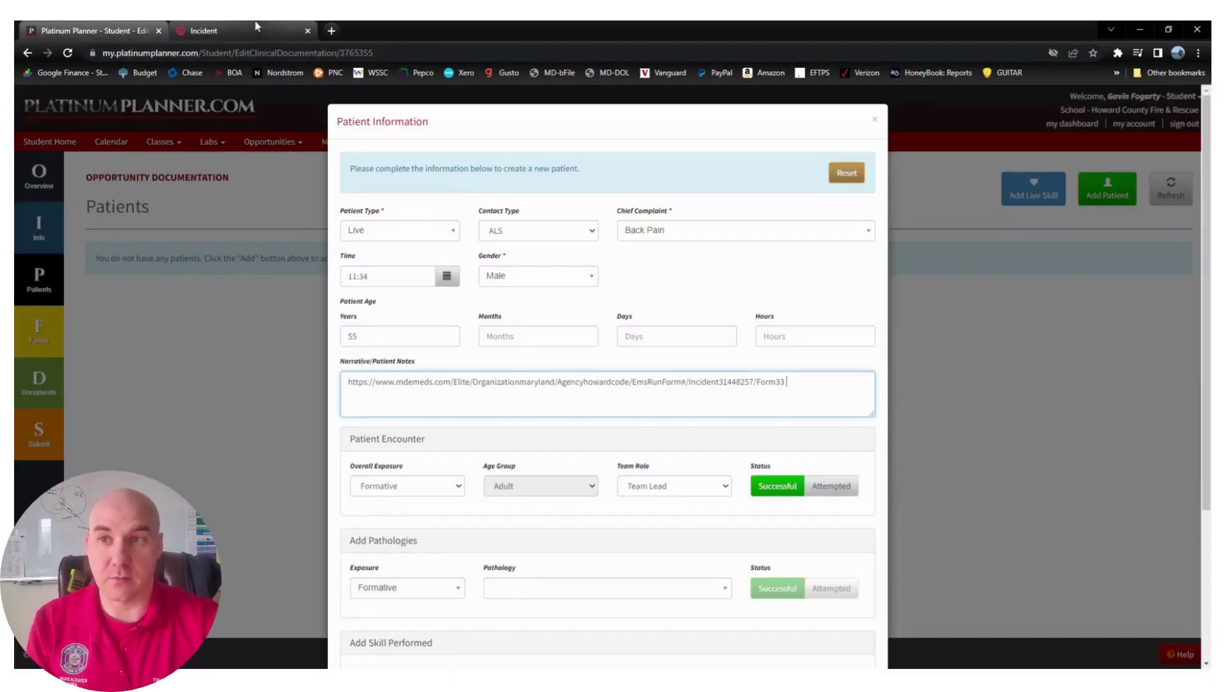
{"action": "left_click", "coordinate": [221, 31]}
{"action": "left_click", "coordinate": [132, 32]}
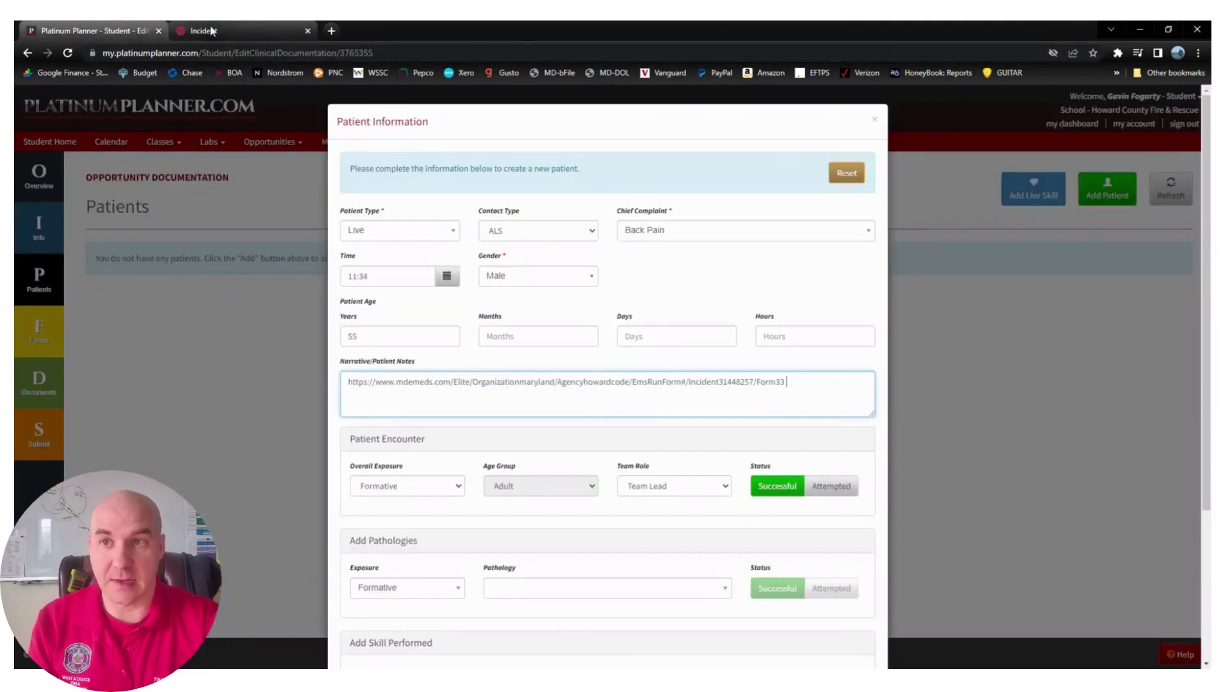
{"action": "left_click", "coordinate": [200, 31]}
{"action": "left_click", "coordinate": [122, 32]}
{"action": "left_click", "coordinate": [197, 36]}
{"action": "left_click", "coordinate": [112, 35]}
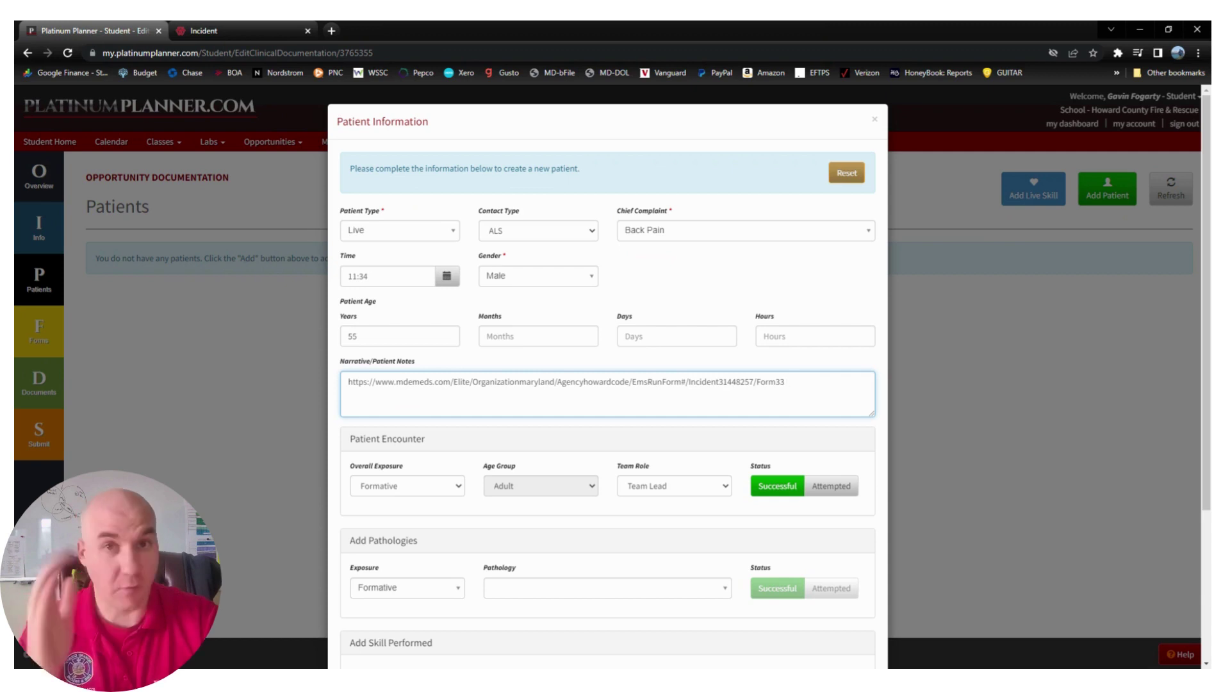
{"action": "left_click", "coordinate": [247, 32]}
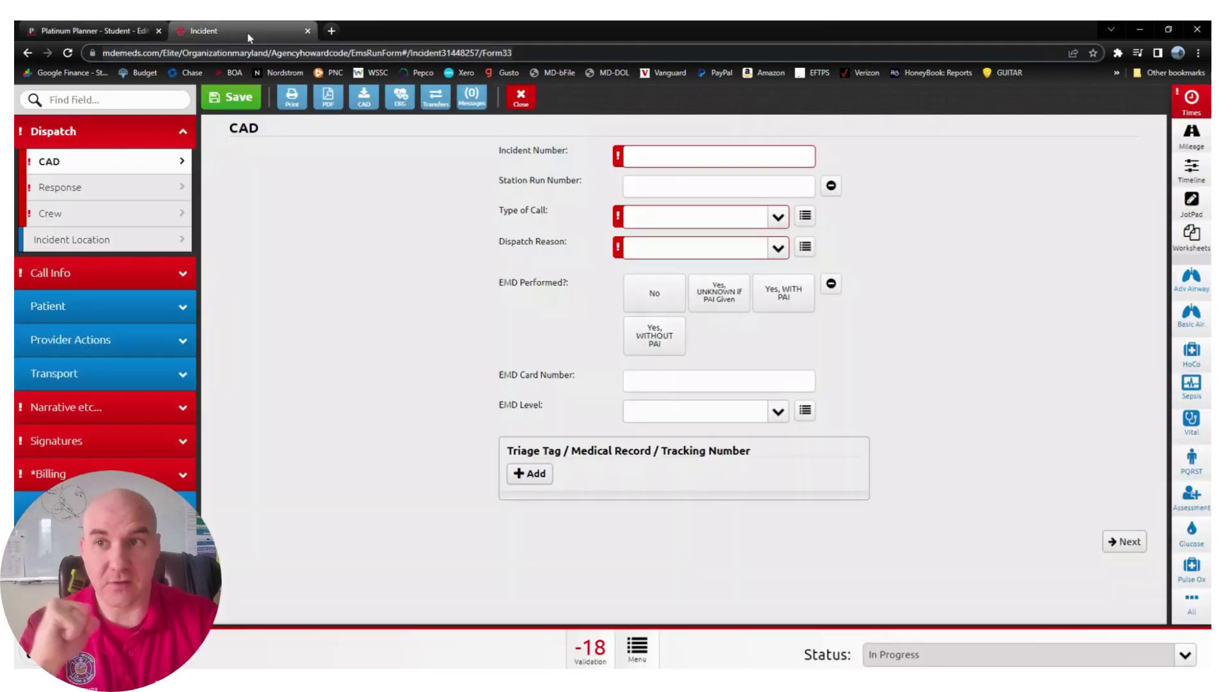
{"action": "left_click", "coordinate": [142, 36]}
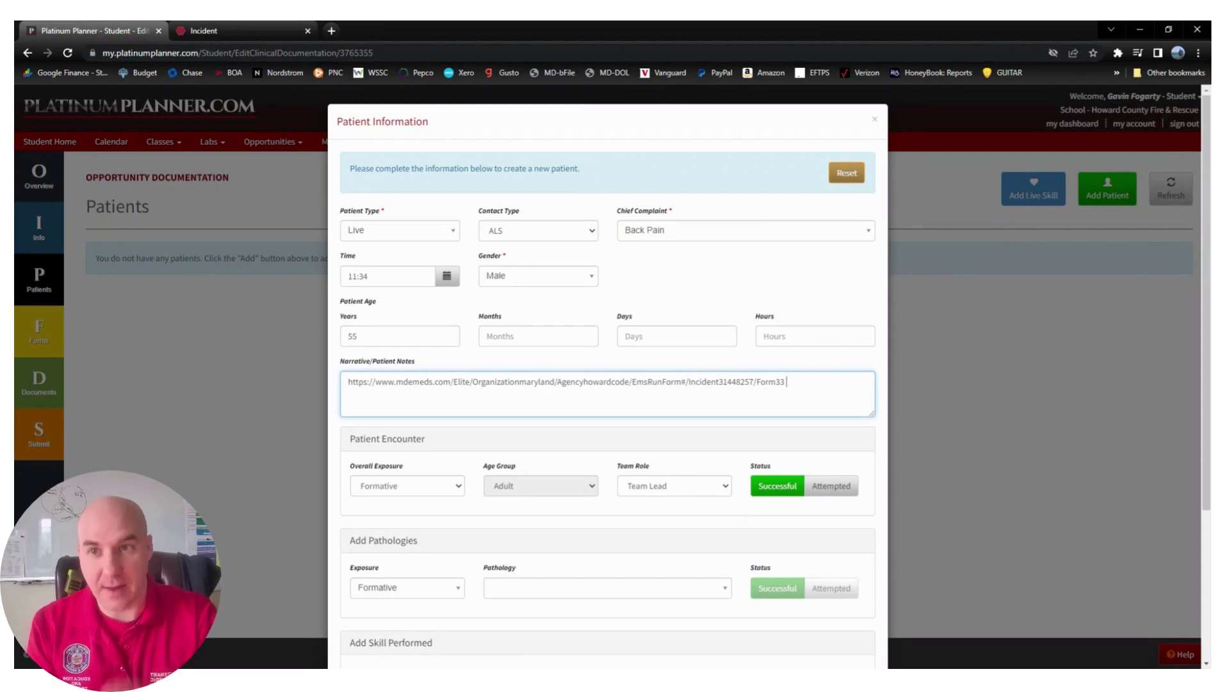
{"action": "left_click", "coordinate": [242, 32]}
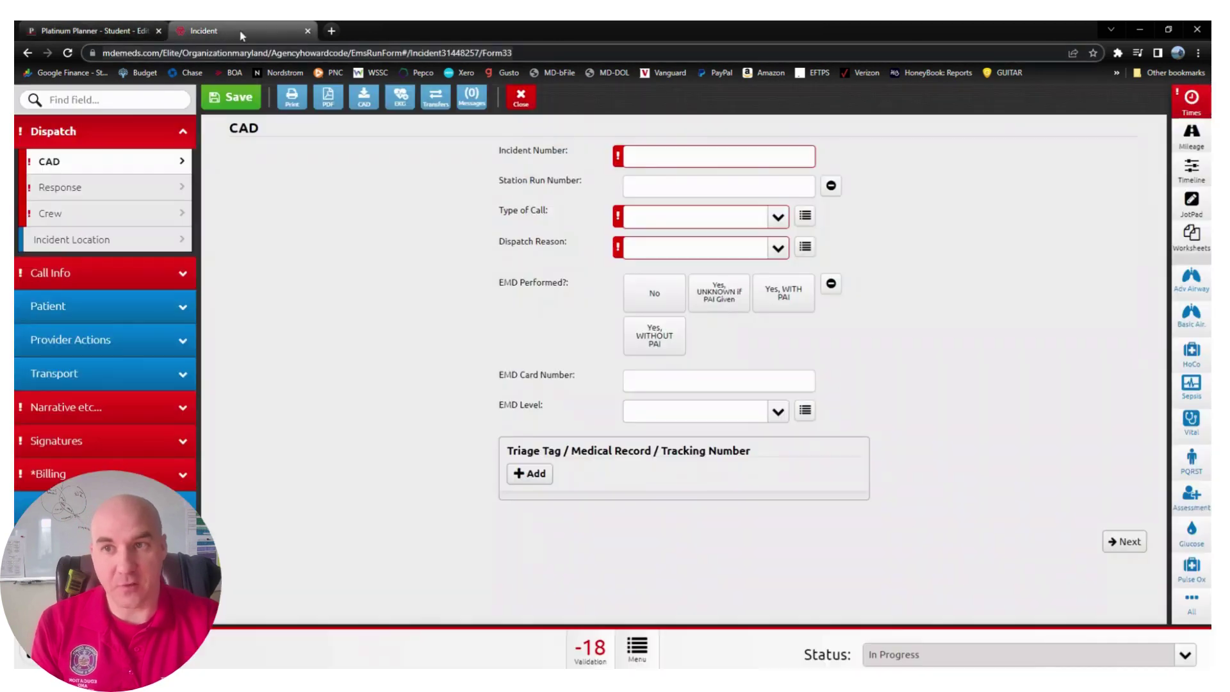
{"action": "left_click", "coordinate": [240, 56]}
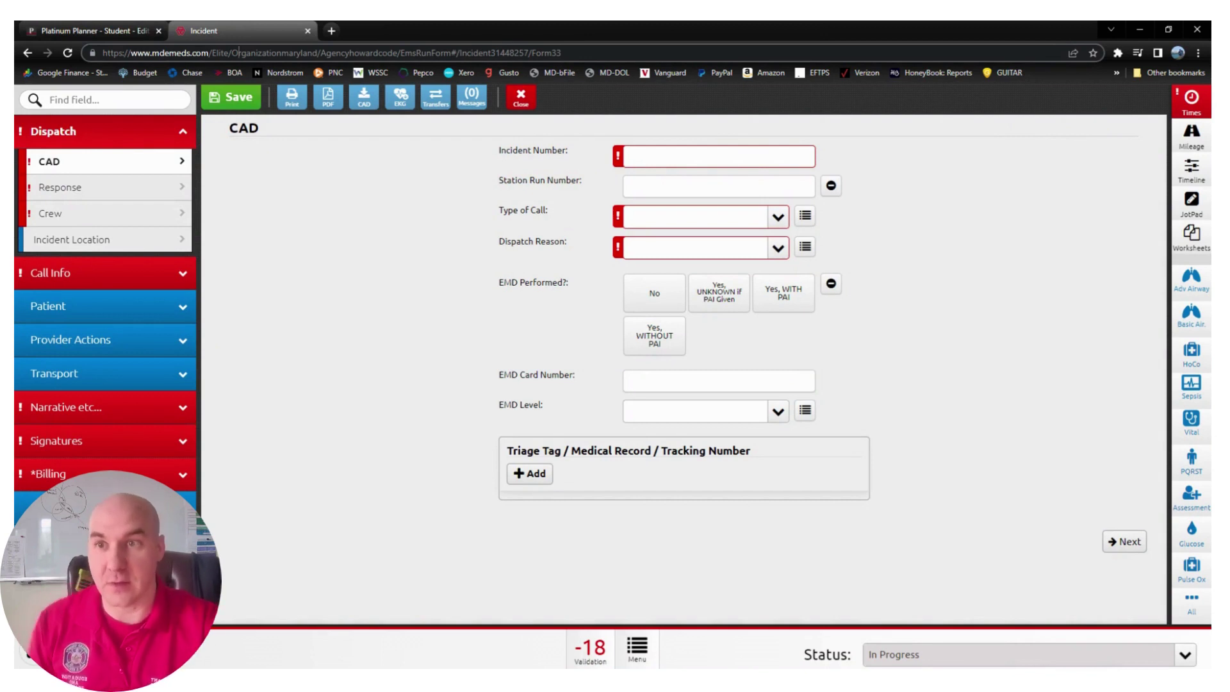
{"action": "left_click", "coordinate": [90, 31]}
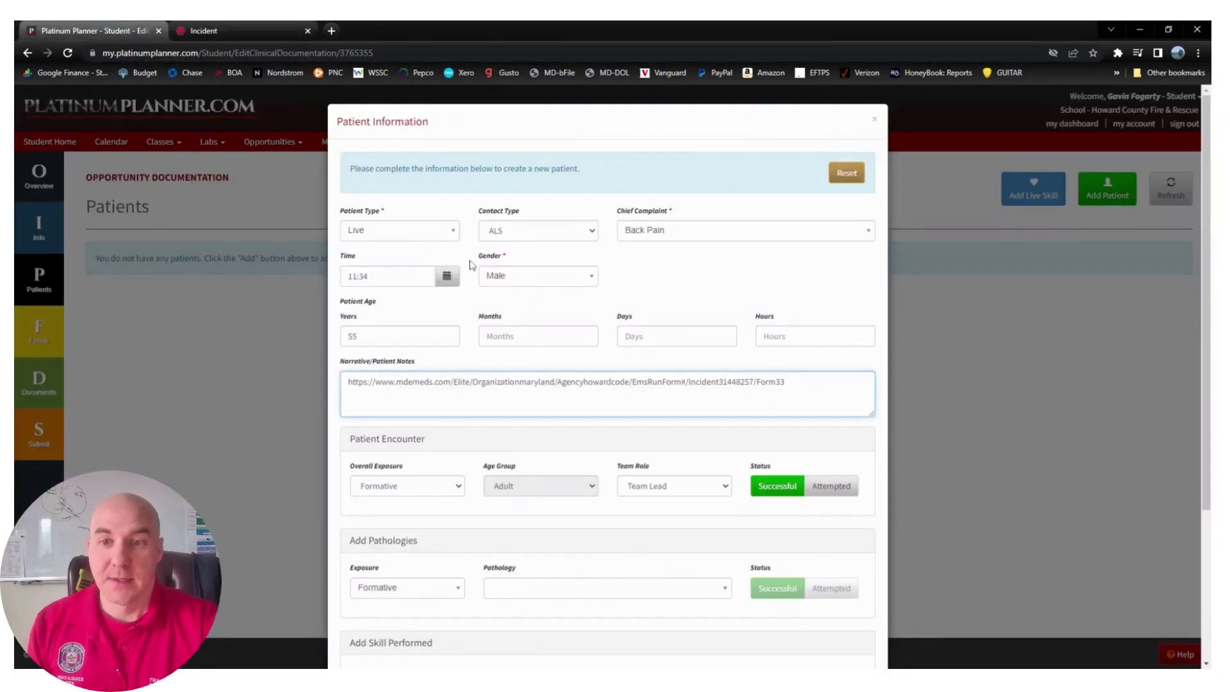
Set the patient encounter's team role to Team Member, keeping the overall exposure as Formative
{"action": "scroll", "coordinate": [471, 265], "scroll_direction": "down", "scroll_amount": 2}
{"action": "scroll", "coordinate": [471, 265], "scroll_direction": "down", "scroll_amount": 2}
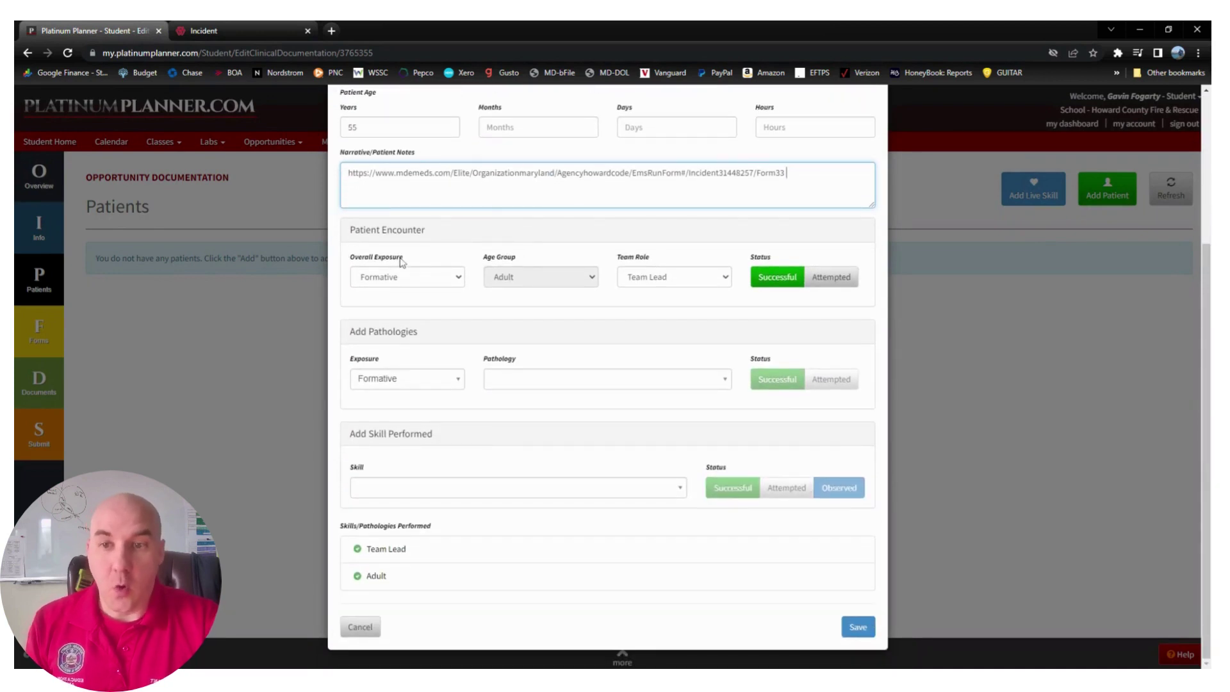
{"action": "left_click_drag", "start_coordinate": [409, 259], "coordinate": [350, 259]}
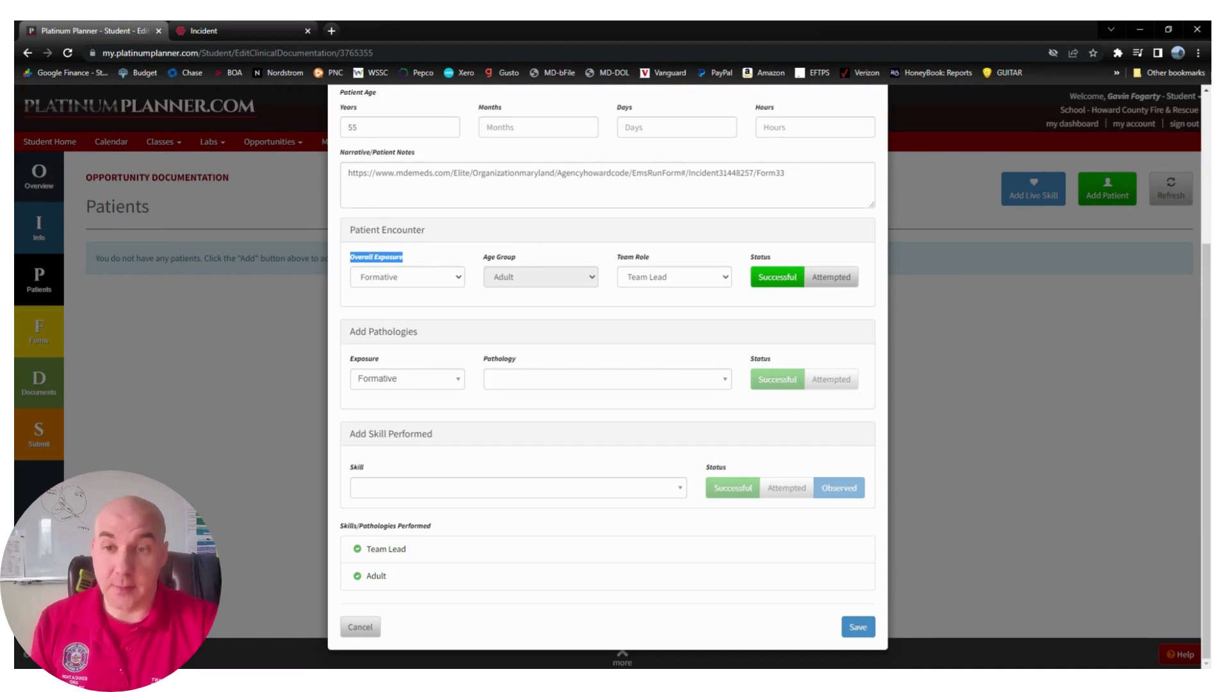
{"action": "left_click", "coordinate": [392, 282]}
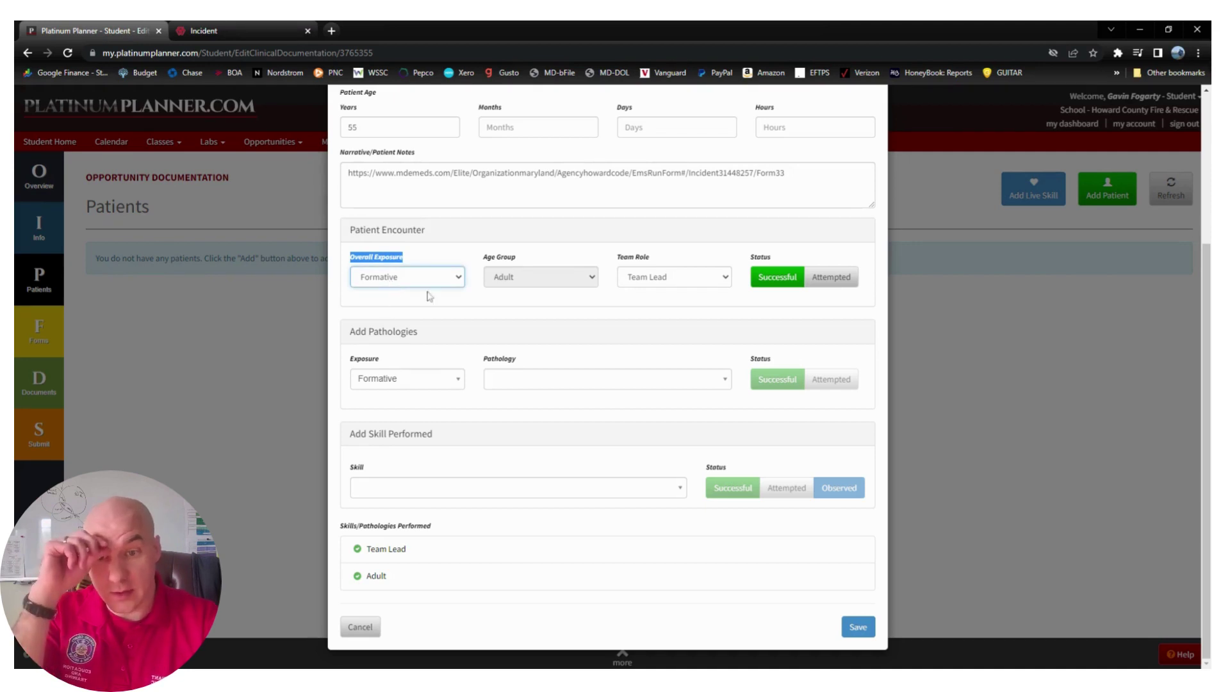
{"action": "left_click", "coordinate": [650, 277]}
{"action": "left_click", "coordinate": [654, 298]}
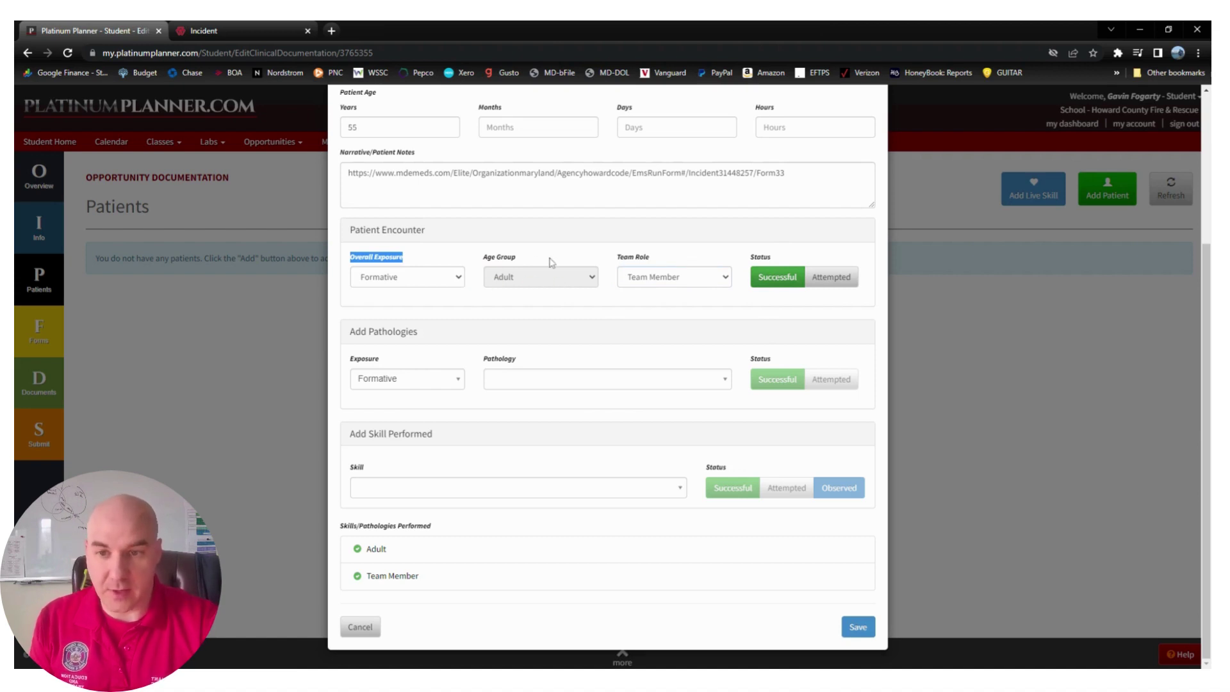
Try the Competency and Formative exposure options for the patient's pathologies
{"action": "left_click", "coordinate": [408, 383]}
{"action": "left_click", "coordinate": [391, 420]}
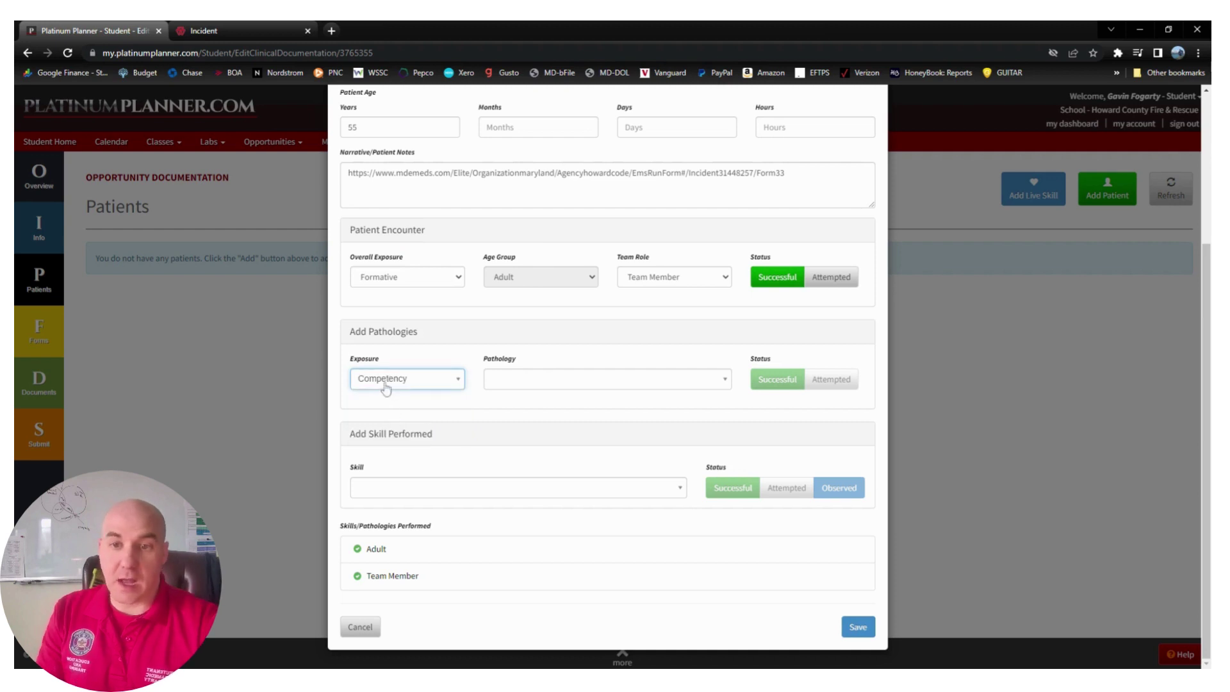
{"action": "left_click", "coordinate": [385, 388]}
{"action": "left_click", "coordinate": [372, 434]}
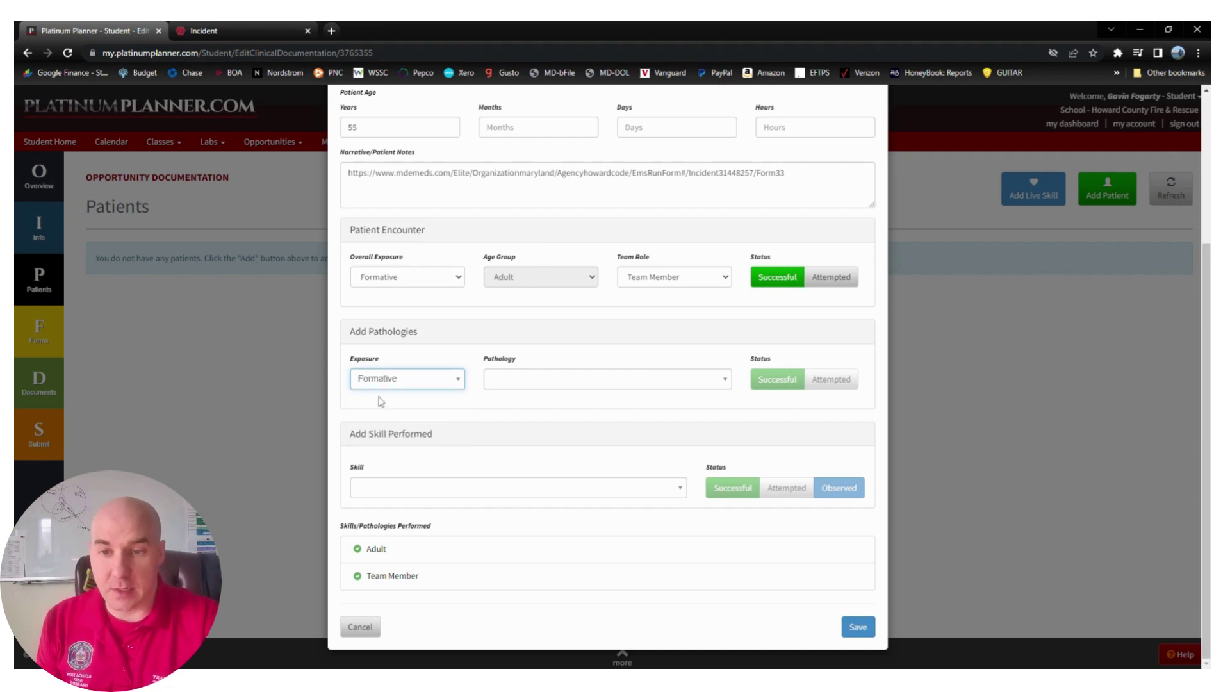
{"action": "left_click", "coordinate": [379, 383]}
{"action": "left_click", "coordinate": [375, 434]}
{"action": "left_click", "coordinate": [383, 387]}
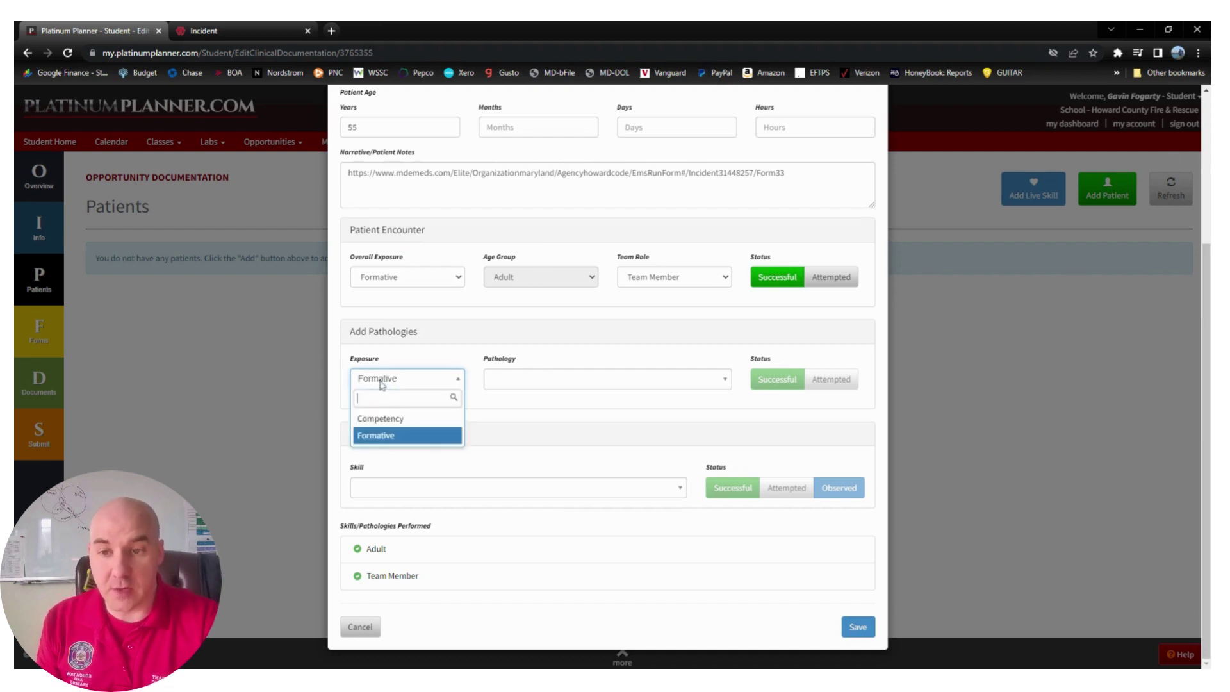
{"action": "left_click", "coordinate": [380, 418]}
{"action": "left_click", "coordinate": [386, 387]}
{"action": "left_click", "coordinate": [381, 419]}
{"action": "left_click", "coordinate": [383, 383]}
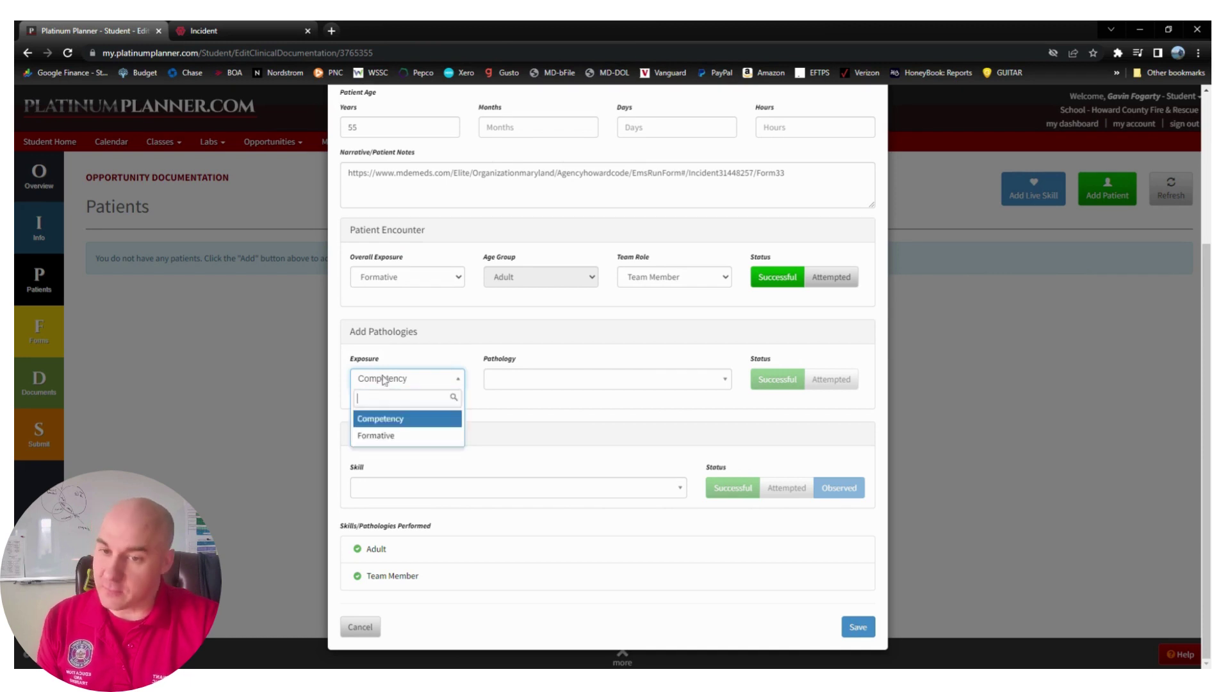
{"action": "left_click", "coordinate": [383, 435]}
Set the exposure for the patient's pathologies to Competency
{"action": "left_click", "coordinate": [382, 386]}
{"action": "left_click", "coordinate": [382, 418]}
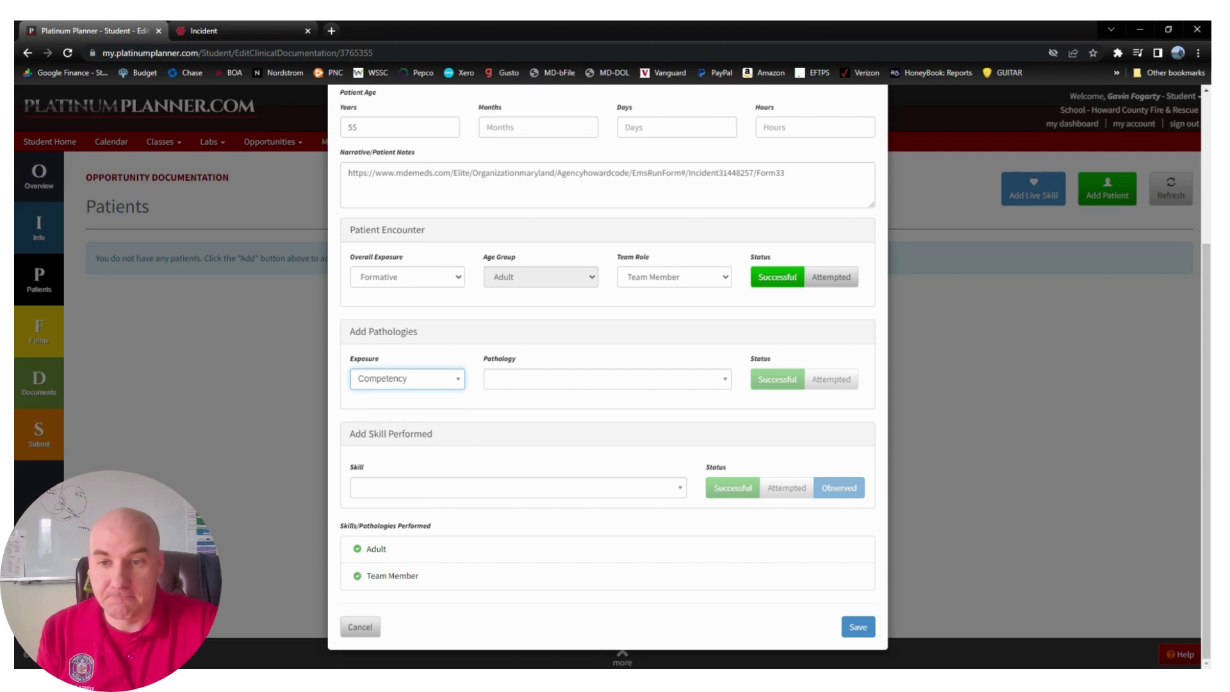
{"action": "left_click", "coordinate": [387, 384]}
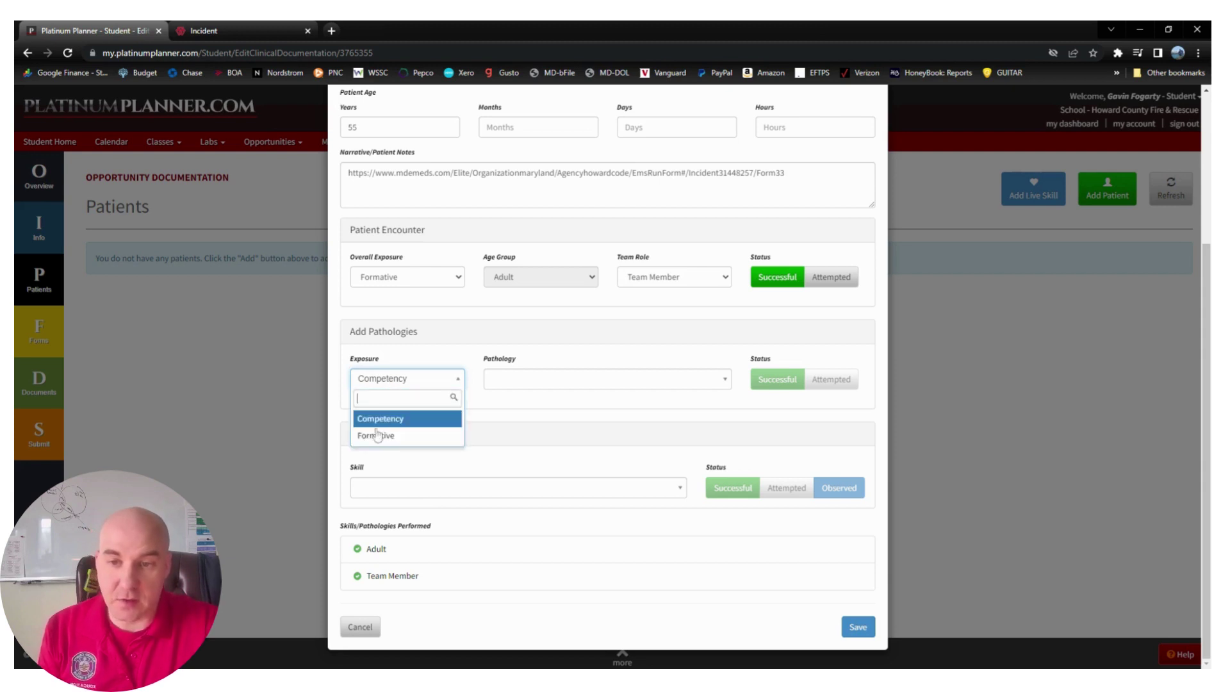
{"action": "left_click", "coordinate": [376, 421]}
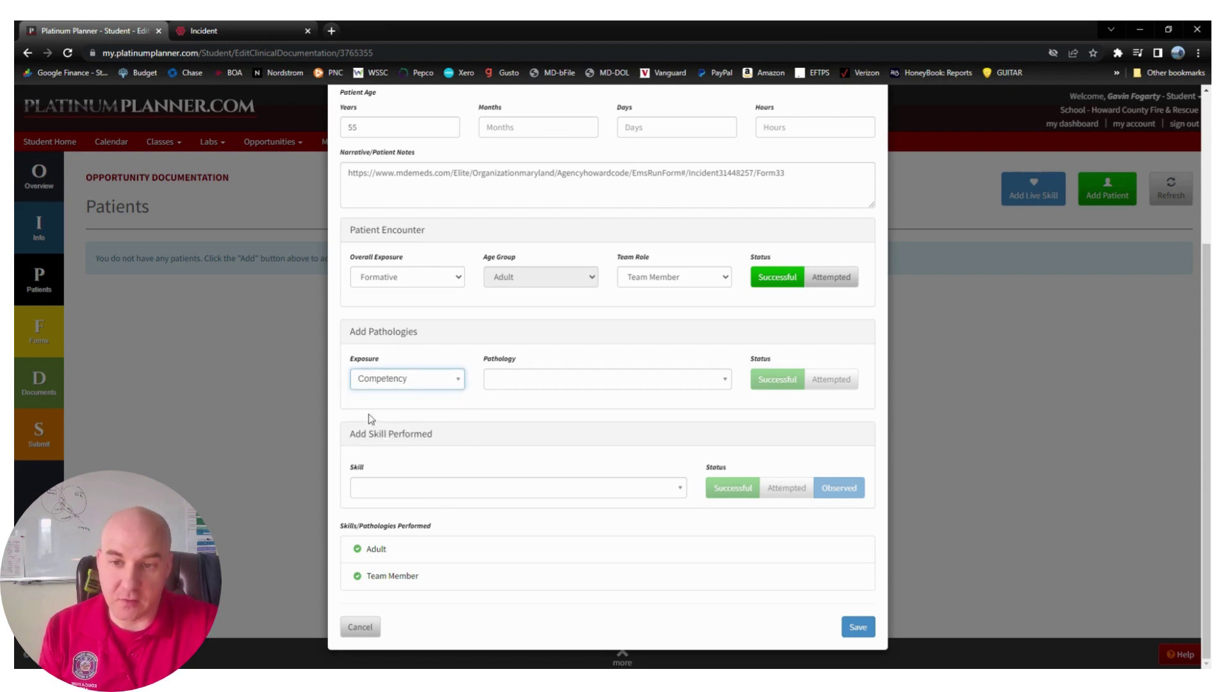
{"action": "left_click", "coordinate": [372, 404]}
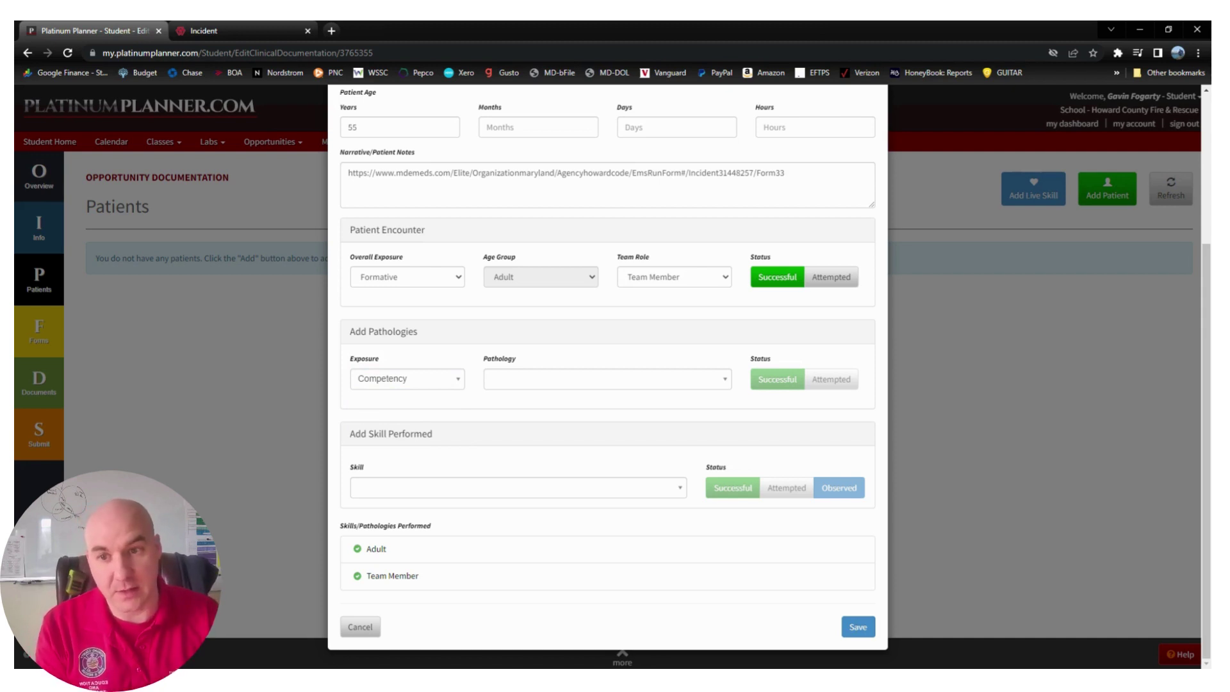
{"action": "left_click", "coordinate": [376, 382]}
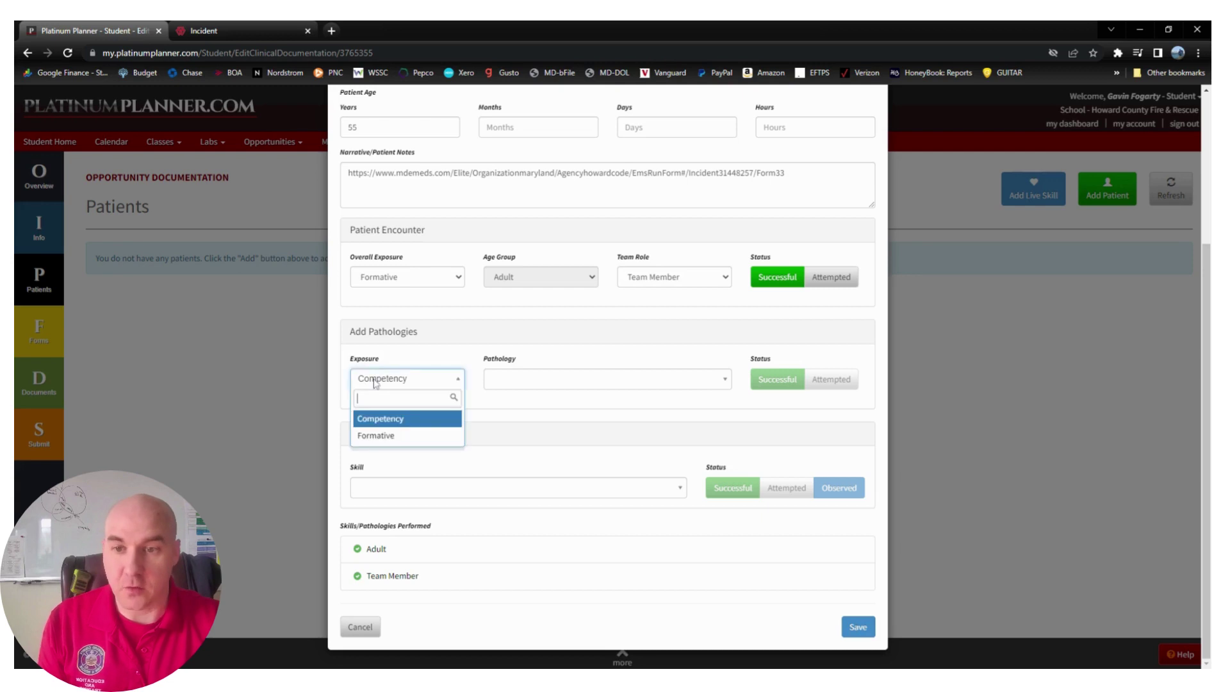
{"action": "left_click", "coordinate": [380, 419]}
Add the pathology Medical neurologic pathologies or complaints to the patient with a Successful status
{"action": "left_click", "coordinate": [514, 387]}
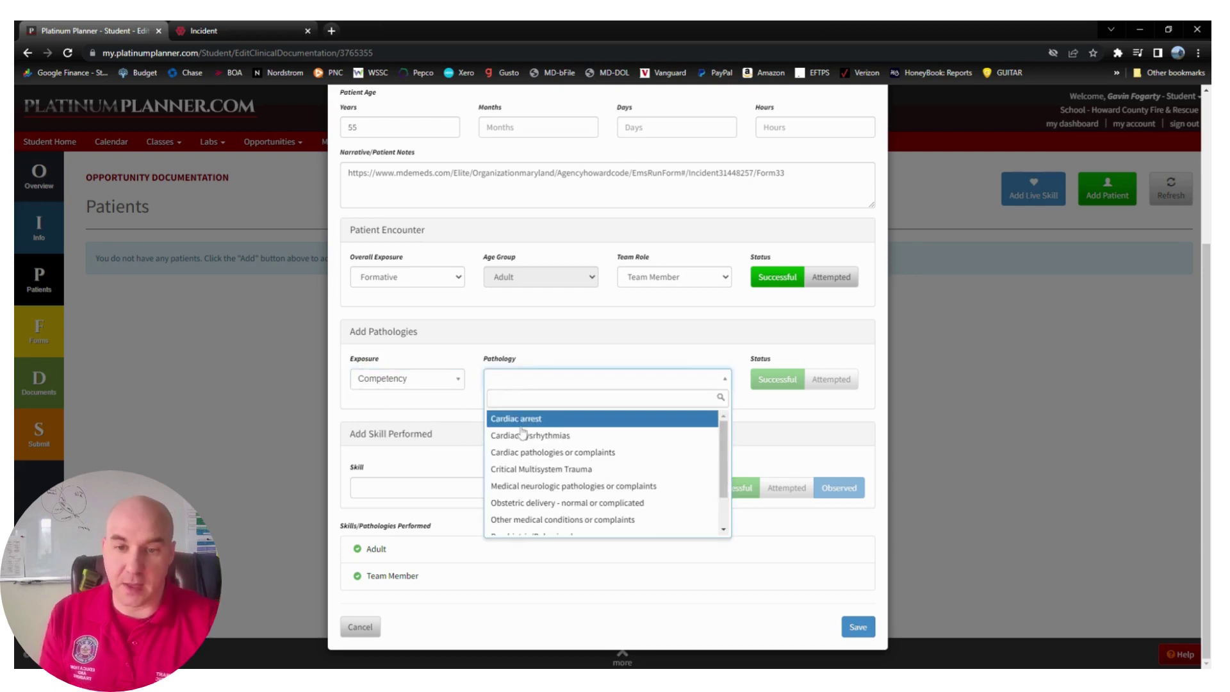
{"action": "left_click", "coordinate": [748, 132]}
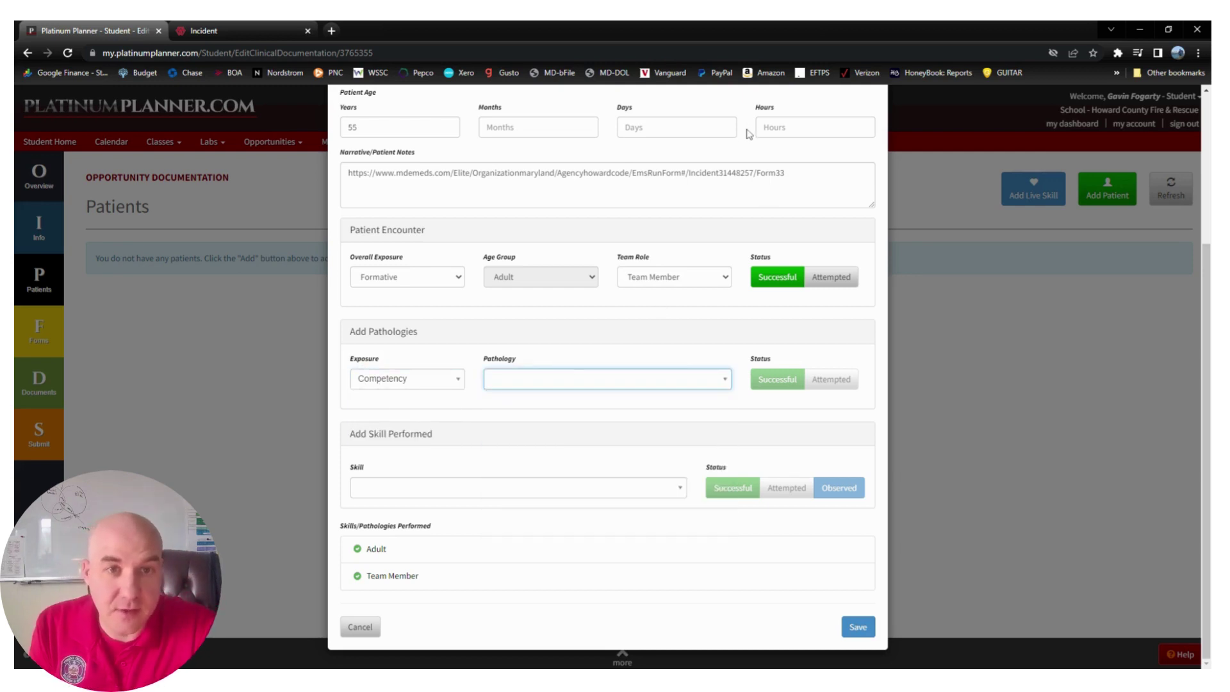
{"action": "scroll", "coordinate": [746, 133], "scroll_direction": "up", "scroll_amount": 3}
{"action": "scroll", "coordinate": [744, 132], "scroll_direction": "down", "scroll_amount": 3}
{"action": "left_click", "coordinate": [563, 381]}
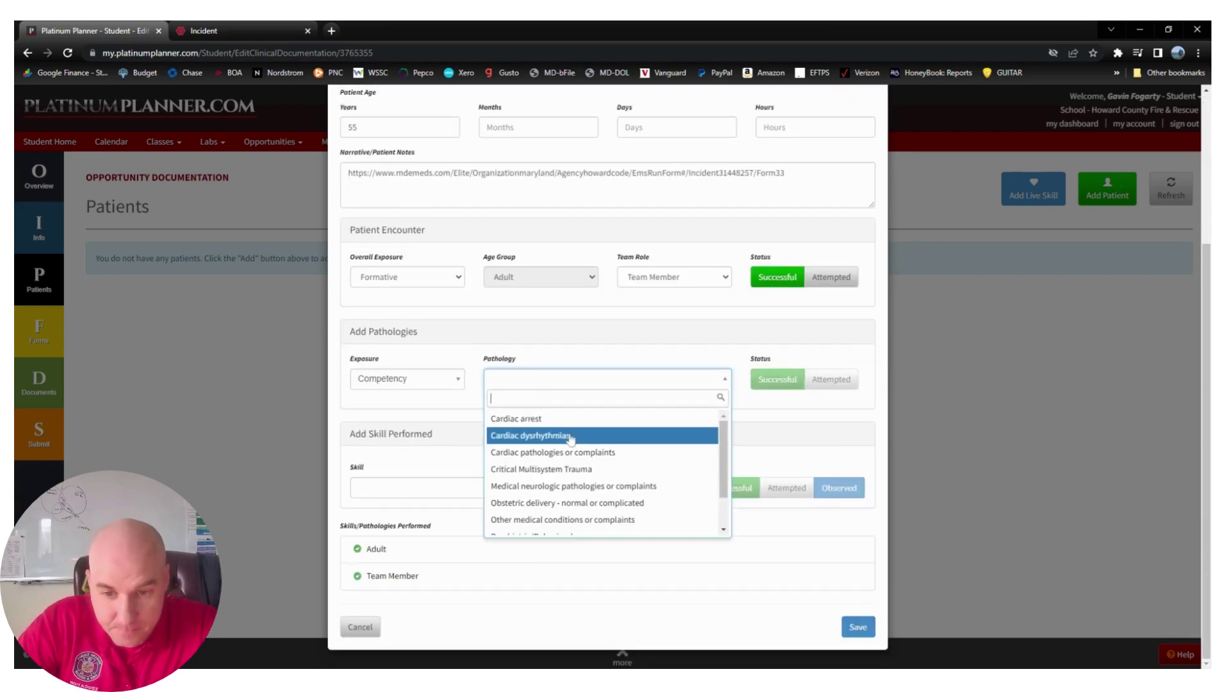
{"action": "left_click", "coordinate": [559, 492]}
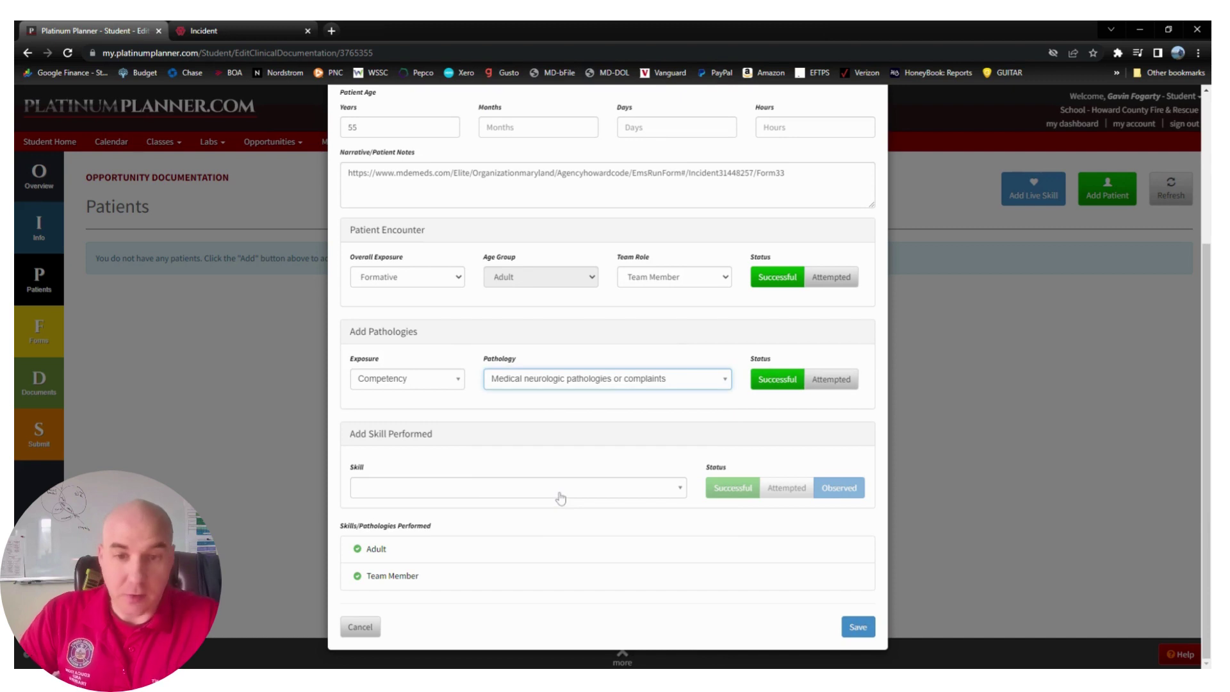
{"action": "left_click", "coordinate": [770, 382]}
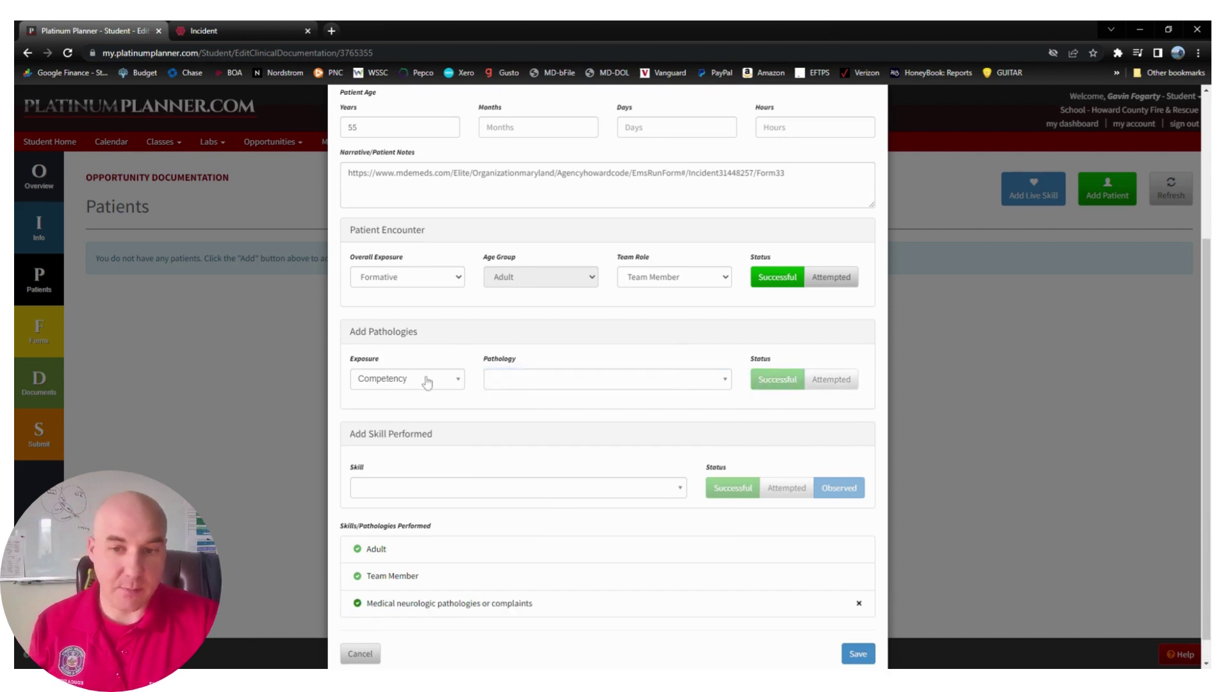
Add the pathology Cardiac dysrhythmias to the patient with a Successful status
{"action": "left_click", "coordinate": [540, 382]}
{"action": "scroll", "coordinate": [640, 500], "scroll_direction": "down", "scroll_amount": 1}
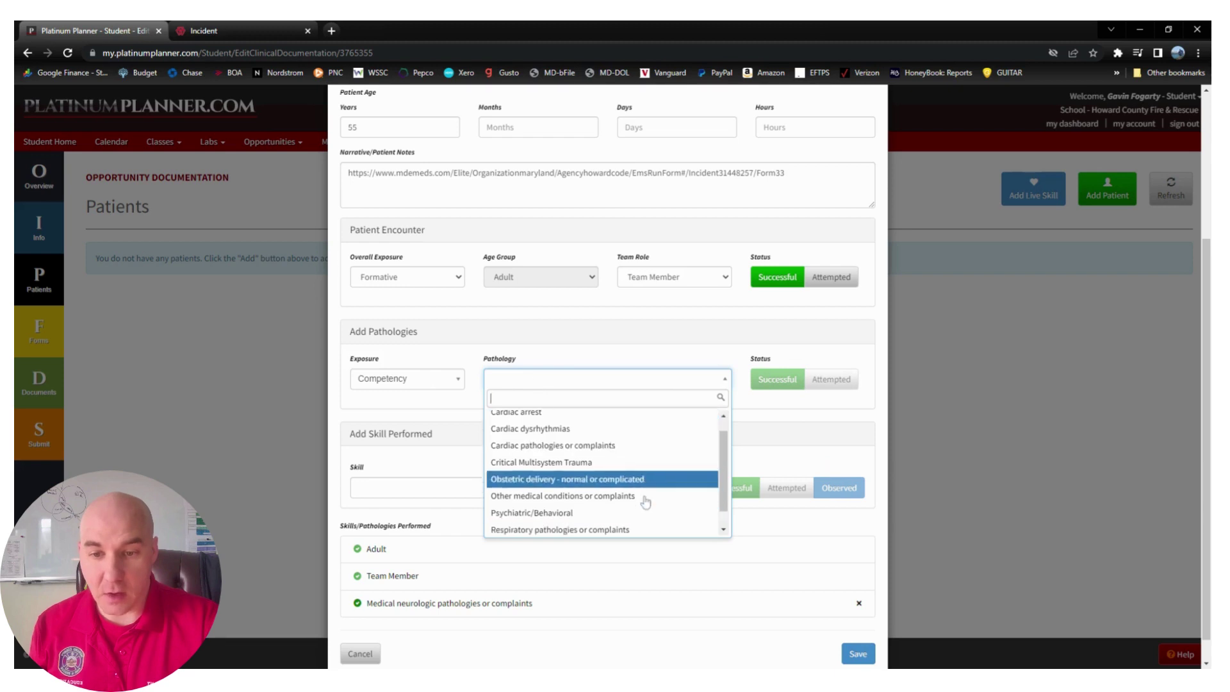
{"action": "scroll", "coordinate": [551, 500], "scroll_direction": "up", "scroll_amount": 1}
{"action": "left_click", "coordinate": [515, 444]}
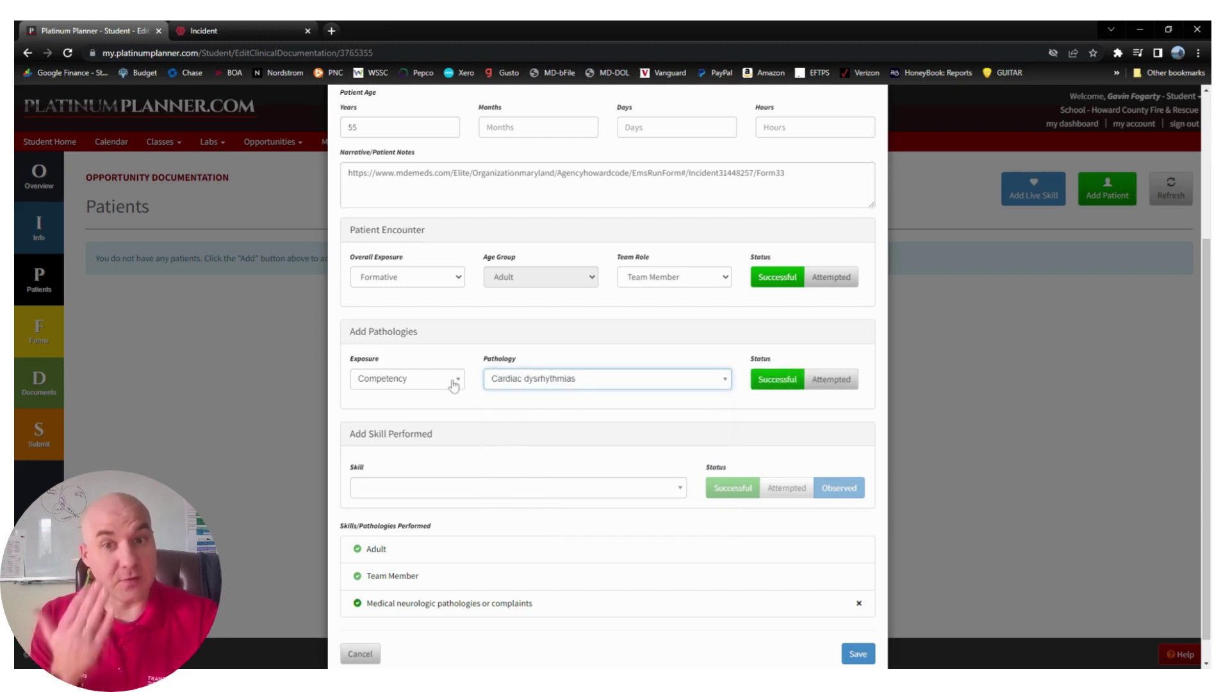
{"action": "left_click", "coordinate": [779, 380]}
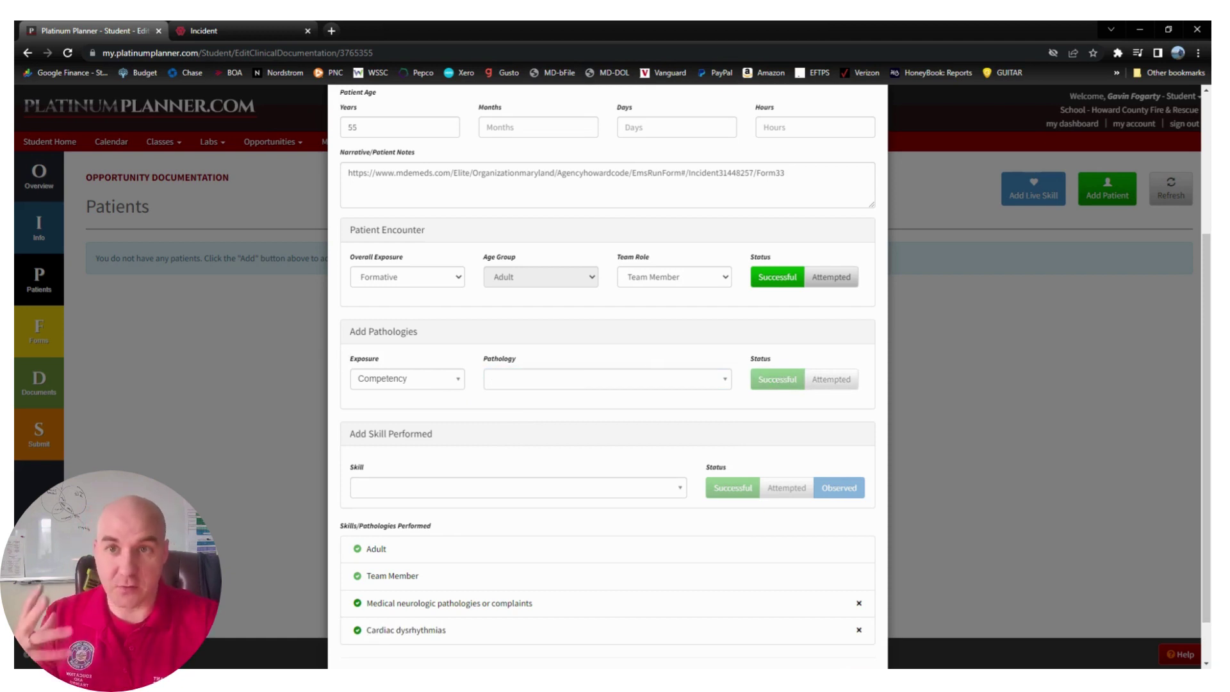
{"action": "left_click", "coordinate": [493, 384]}
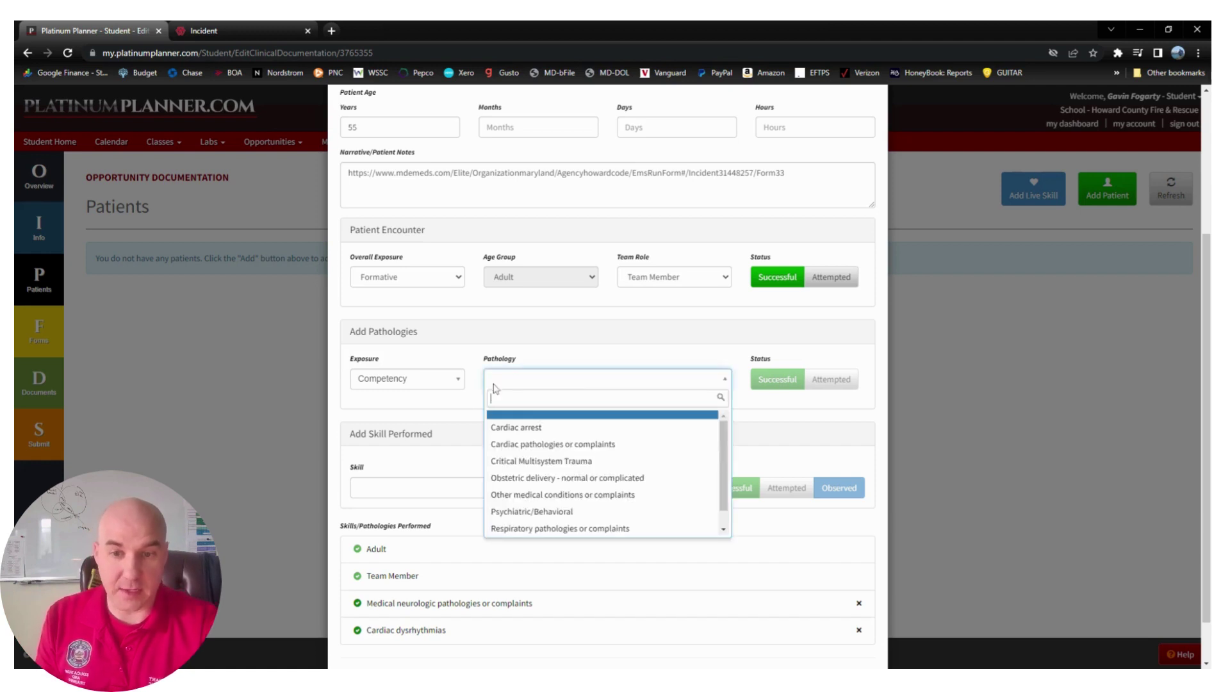
{"action": "left_click", "coordinate": [511, 383]}
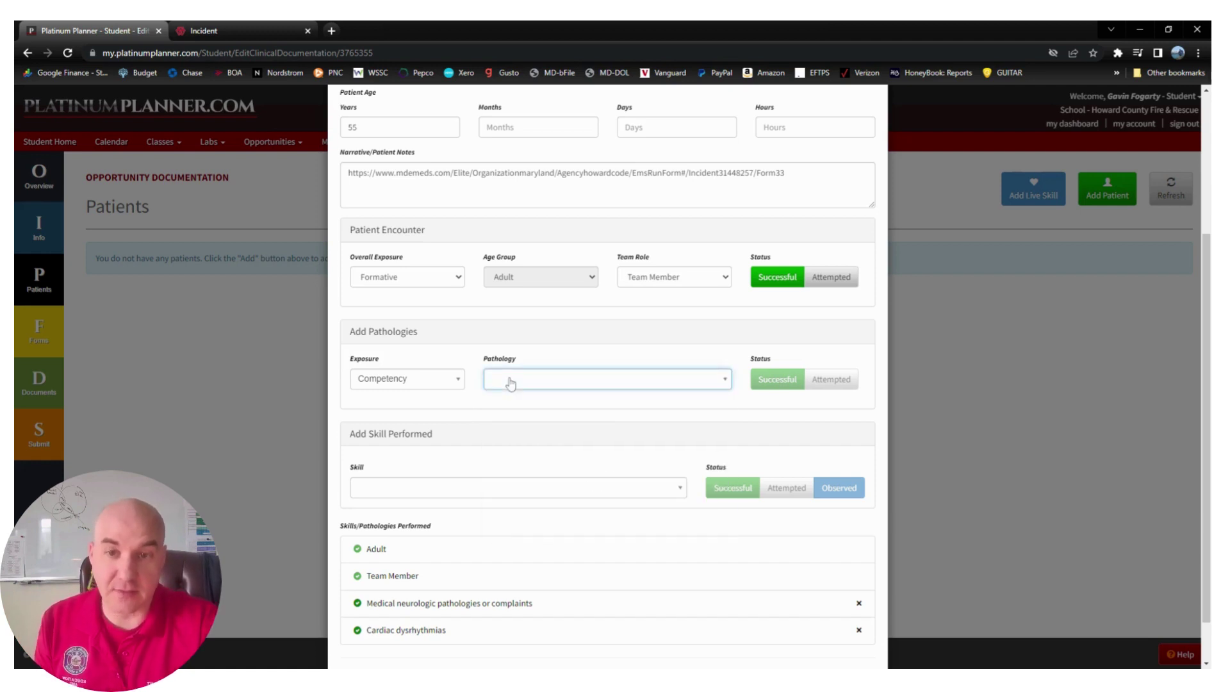
{"action": "scroll", "coordinate": [500, 288], "scroll_direction": "up", "scroll_amount": 1}
{"action": "scroll", "coordinate": [535, 281], "scroll_direction": "down", "scroll_amount": 2}
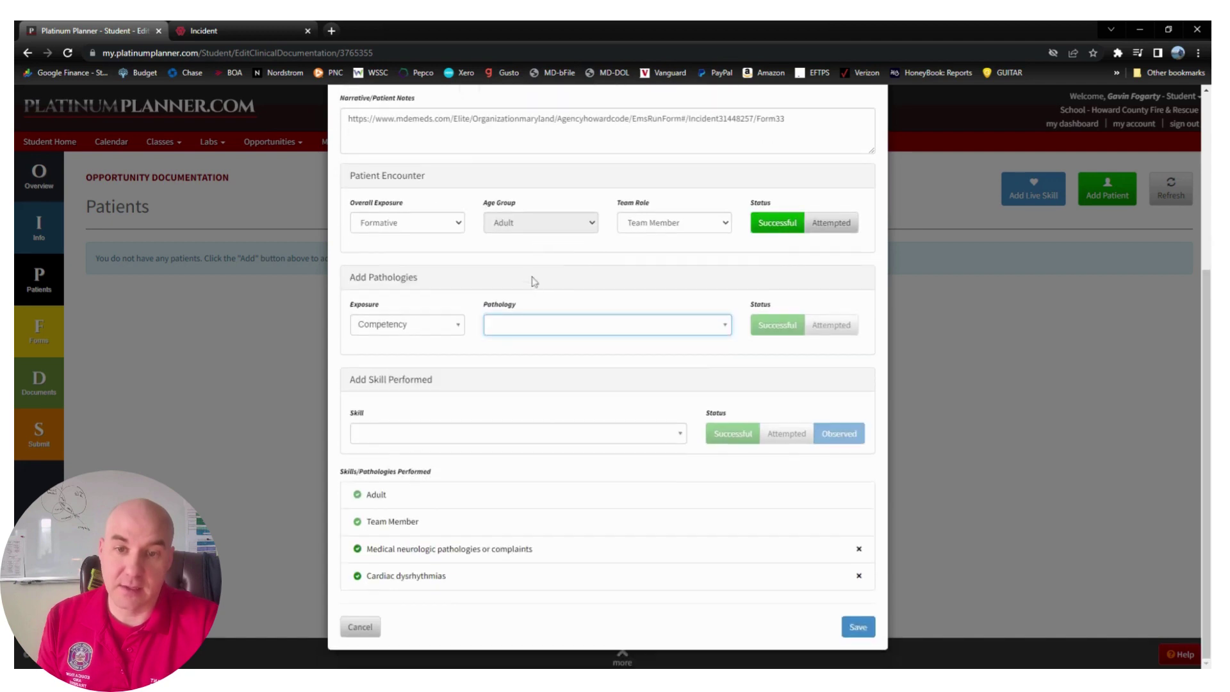
{"action": "left_click", "coordinate": [502, 330]}
{"action": "left_click", "coordinate": [502, 326]}
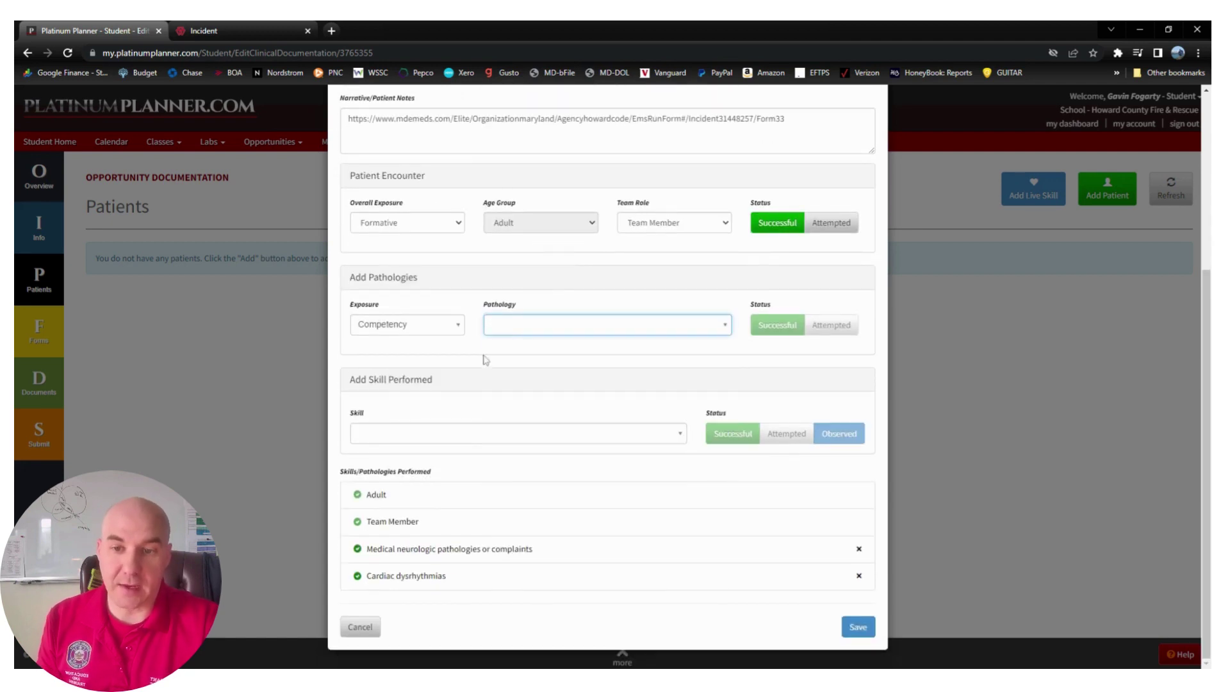
Add the skill 15 Lead ECG - Application, Acquisition, Interpretation twice, once as Attempted and once as Successful
{"action": "left_click", "coordinate": [401, 439]}
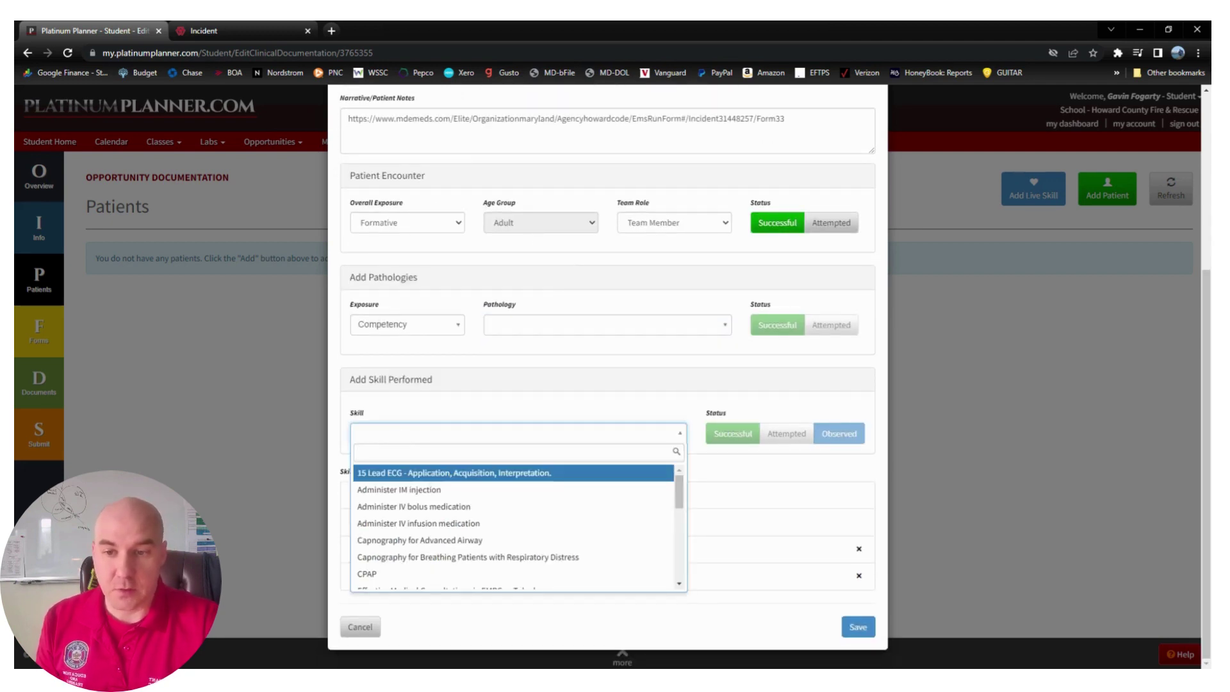
{"action": "left_click", "coordinate": [400, 474]}
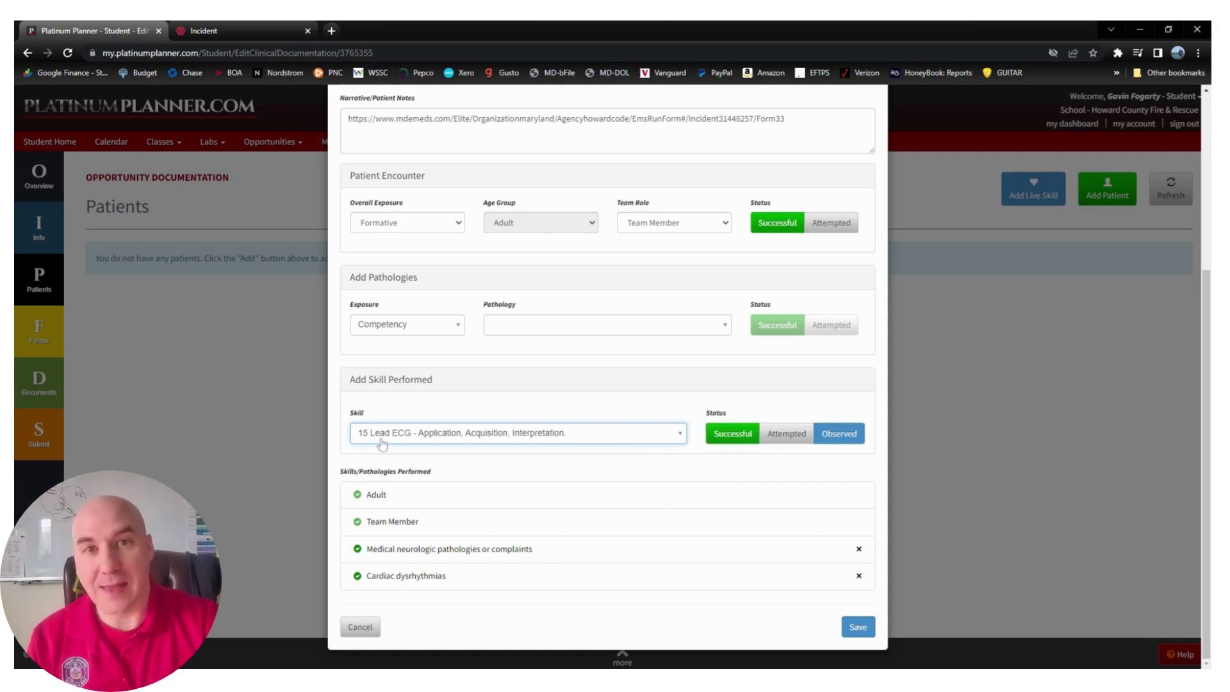
{"action": "left_click", "coordinate": [792, 445]}
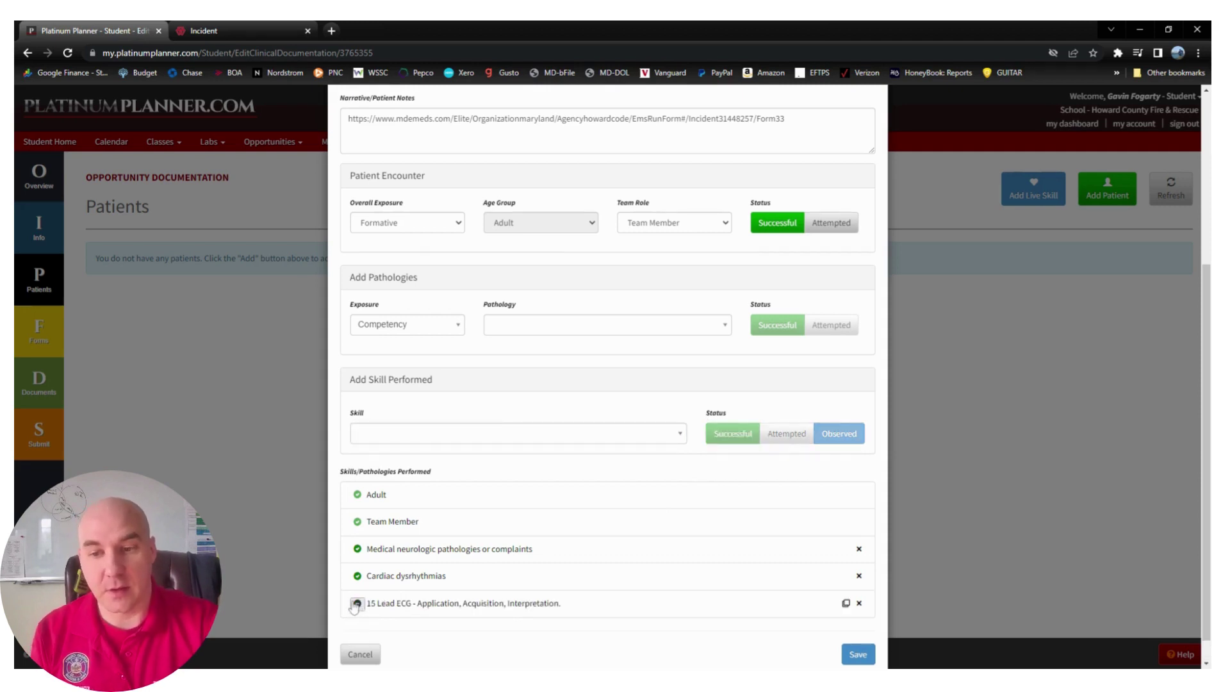
{"action": "left_click", "coordinate": [389, 435]}
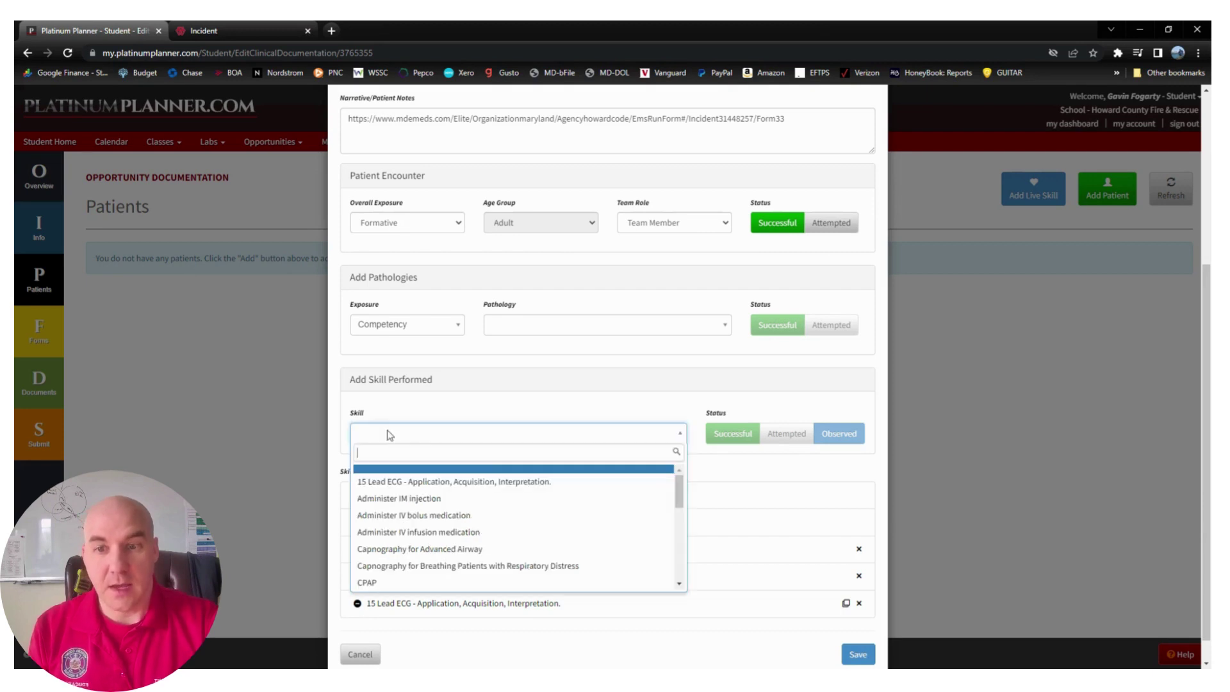
{"action": "left_click", "coordinate": [389, 481]}
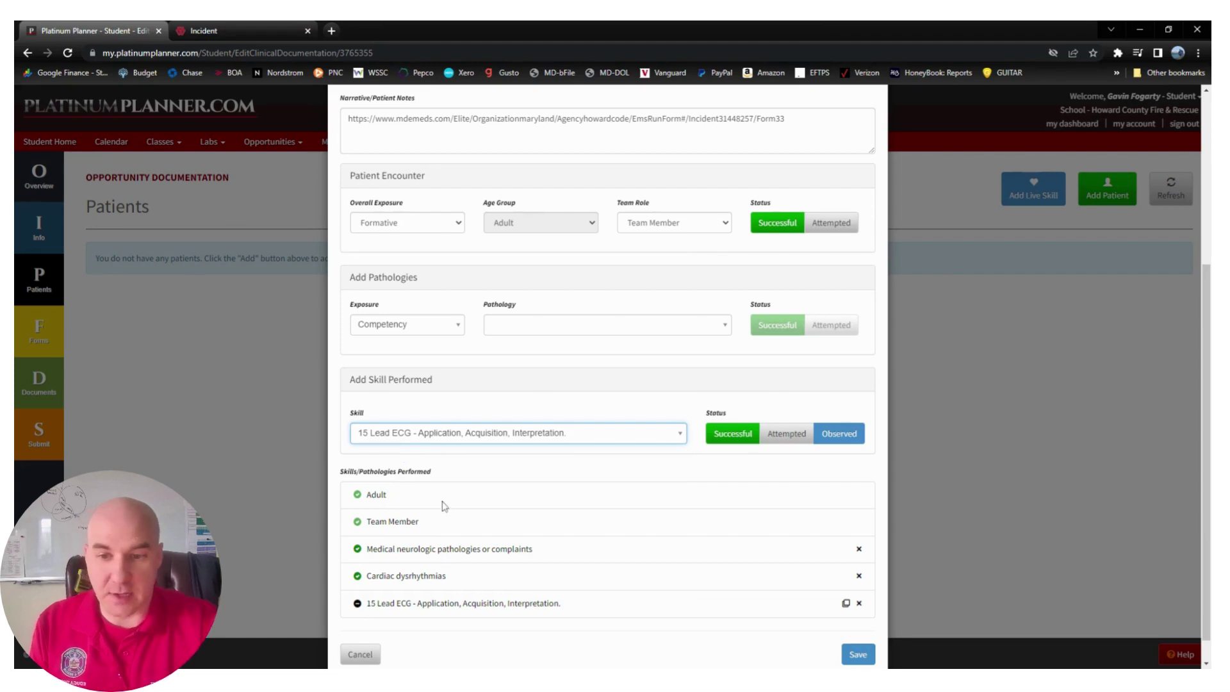
{"action": "left_click", "coordinate": [733, 433]}
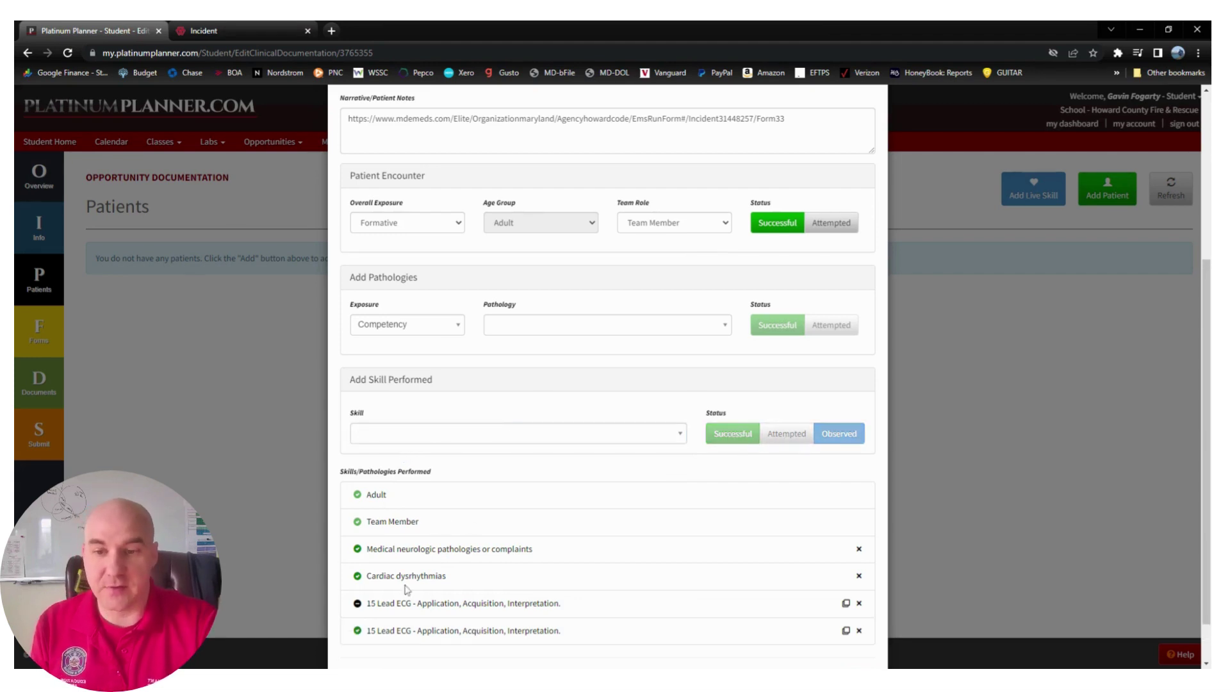
Add the skill Establish IV access to the patient with an Attempted status
{"action": "scroll", "coordinate": [406, 584], "scroll_direction": "down", "scroll_amount": 1}
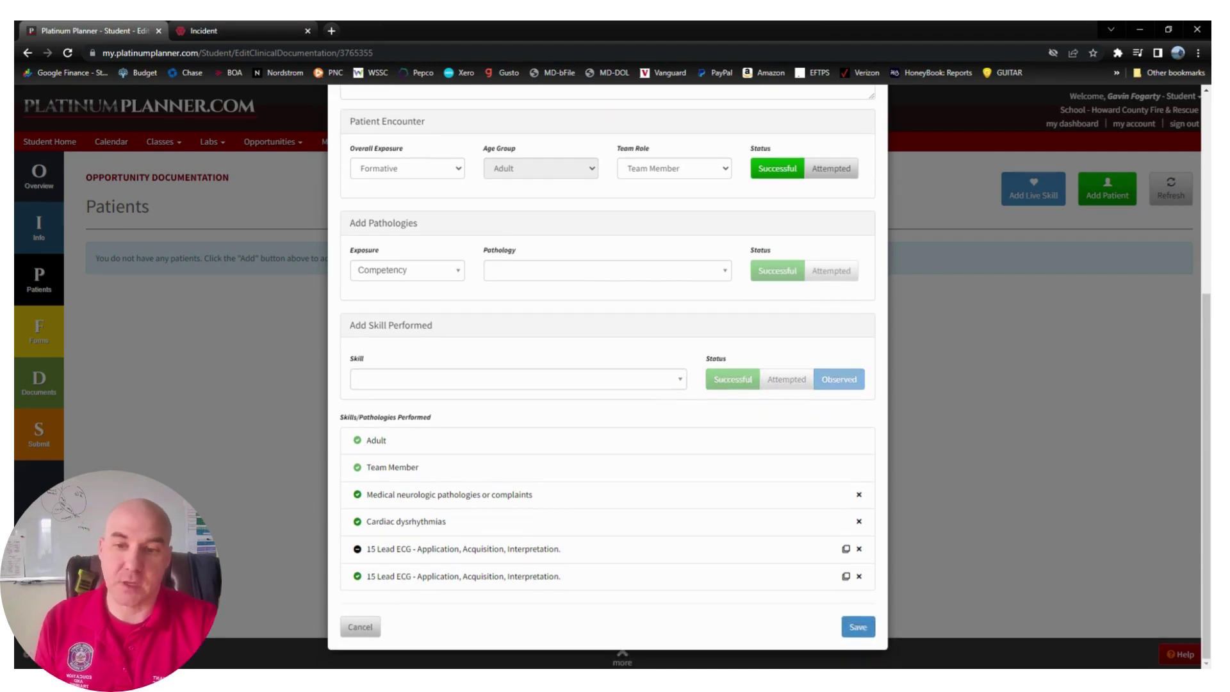
{"action": "left_click", "coordinate": [387, 382]}
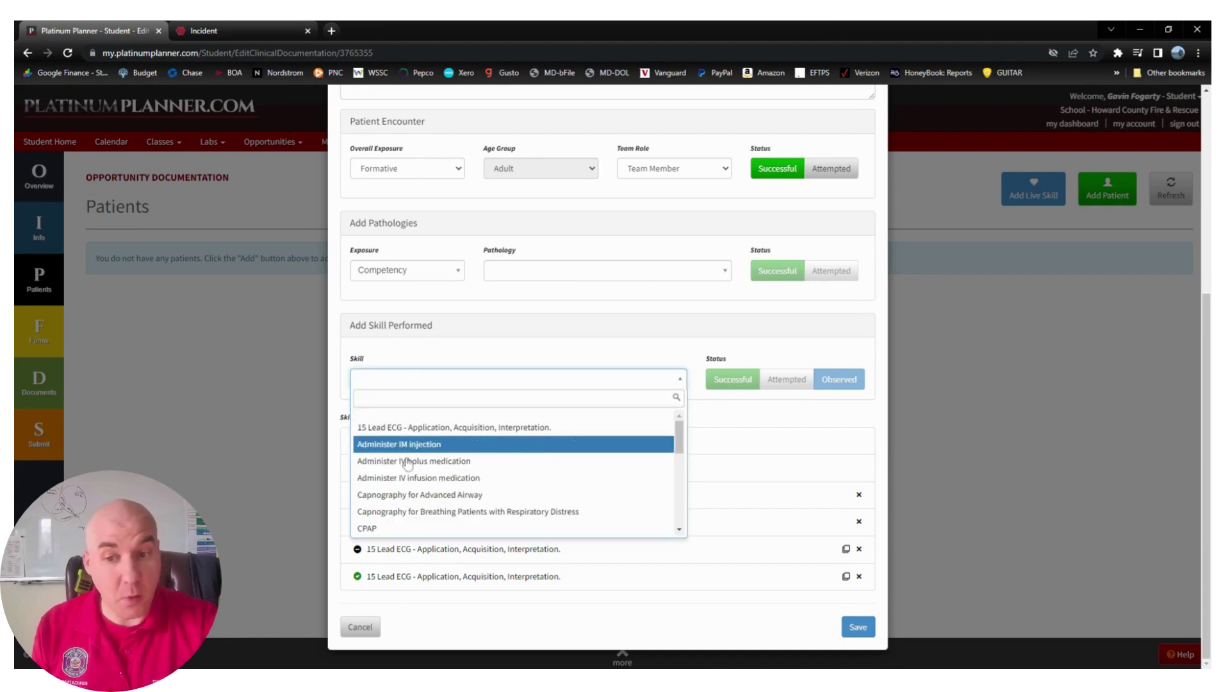
{"action": "scroll", "coordinate": [410, 468], "scroll_direction": "down", "scroll_amount": 2}
{"action": "scroll", "coordinate": [410, 474], "scroll_direction": "down", "scroll_amount": 2}
{"action": "scroll", "coordinate": [397, 487], "scroll_direction": "up", "scroll_amount": 1}
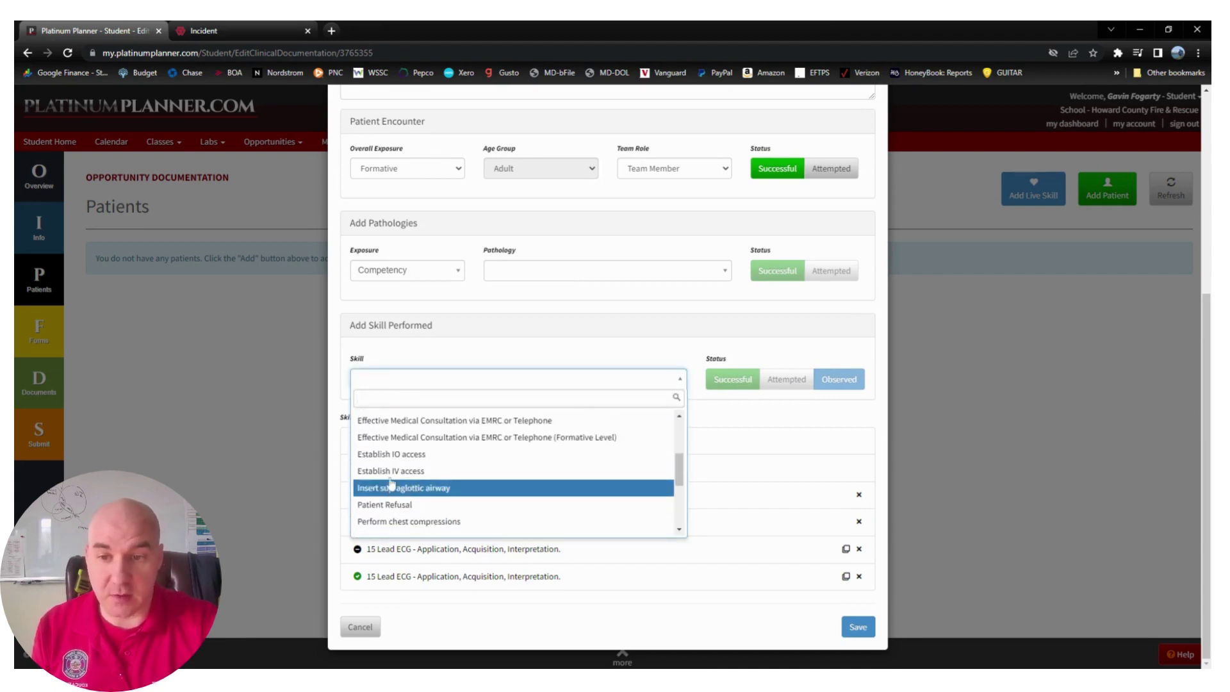
{"action": "left_click", "coordinate": [391, 480]}
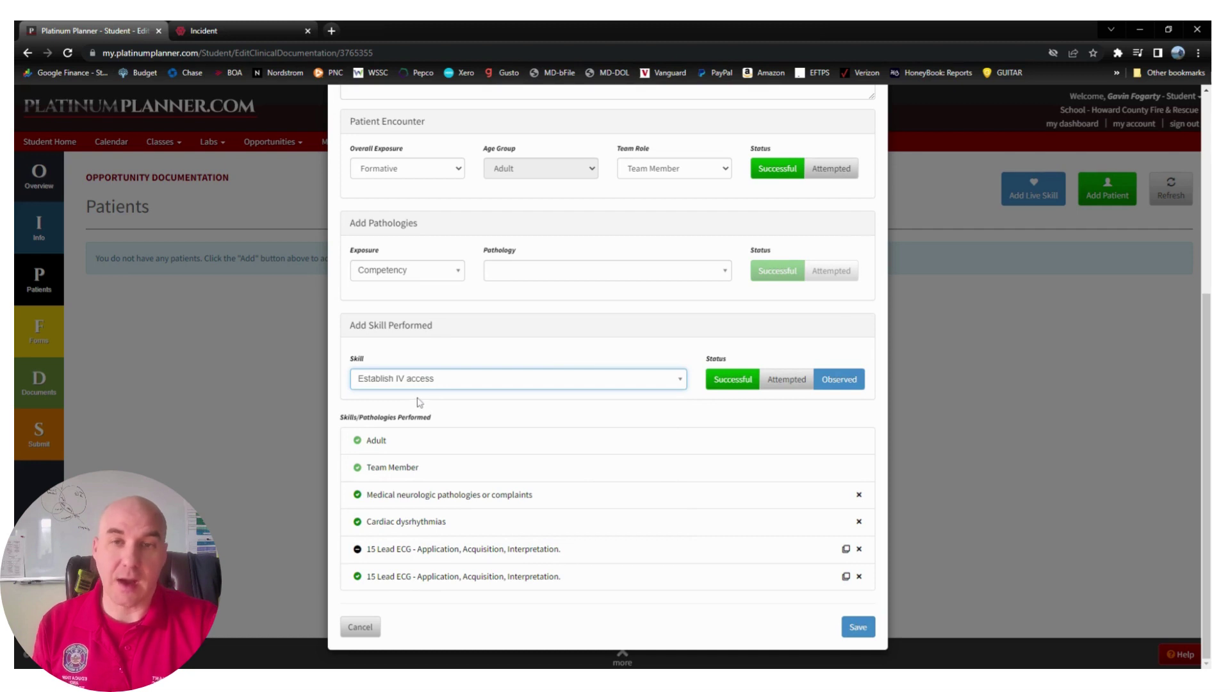
{"action": "left_click", "coordinate": [780, 380]}
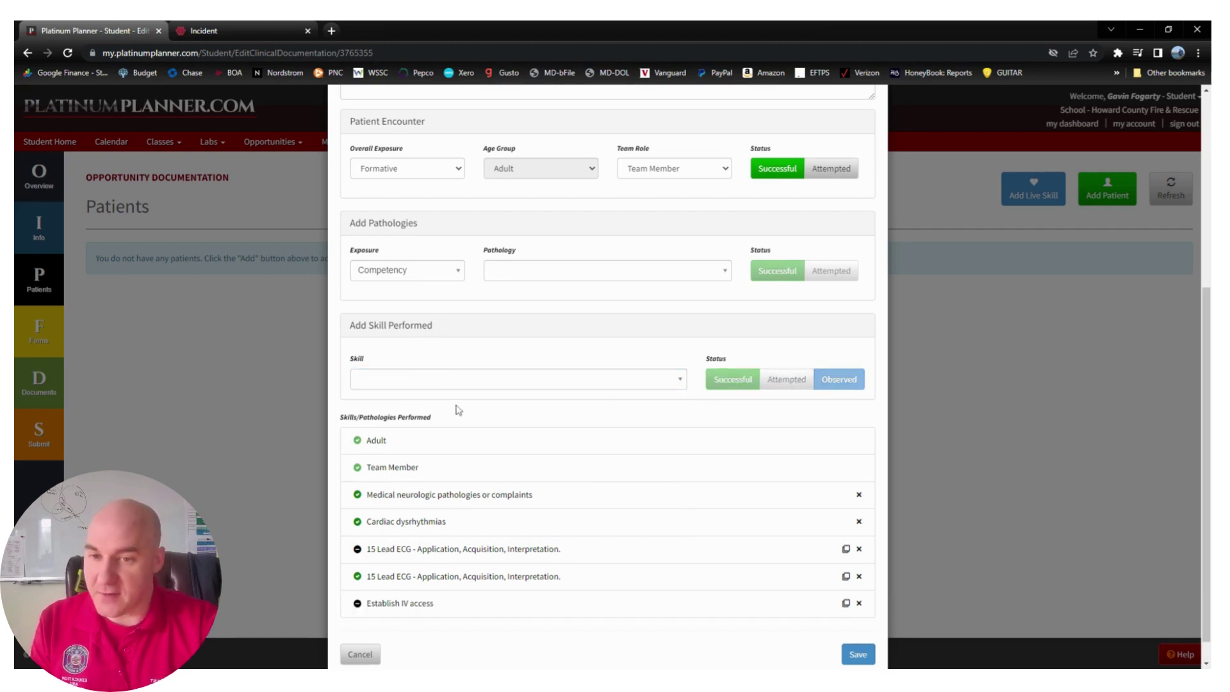
Add a second Establish IV access entry to the patient with a Successful status
{"action": "left_click", "coordinate": [439, 380]}
{"action": "scroll", "coordinate": [461, 464], "scroll_direction": "down", "scroll_amount": 3}
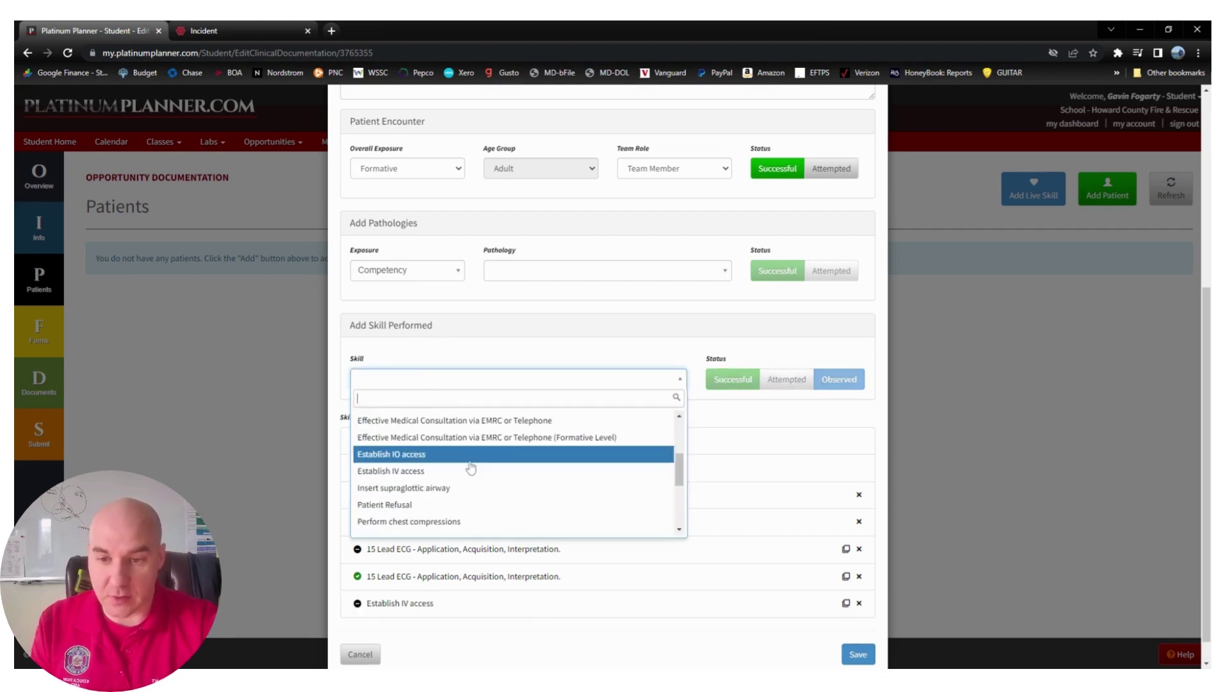
{"action": "left_click", "coordinate": [412, 473]}
{"action": "left_click", "coordinate": [736, 381]}
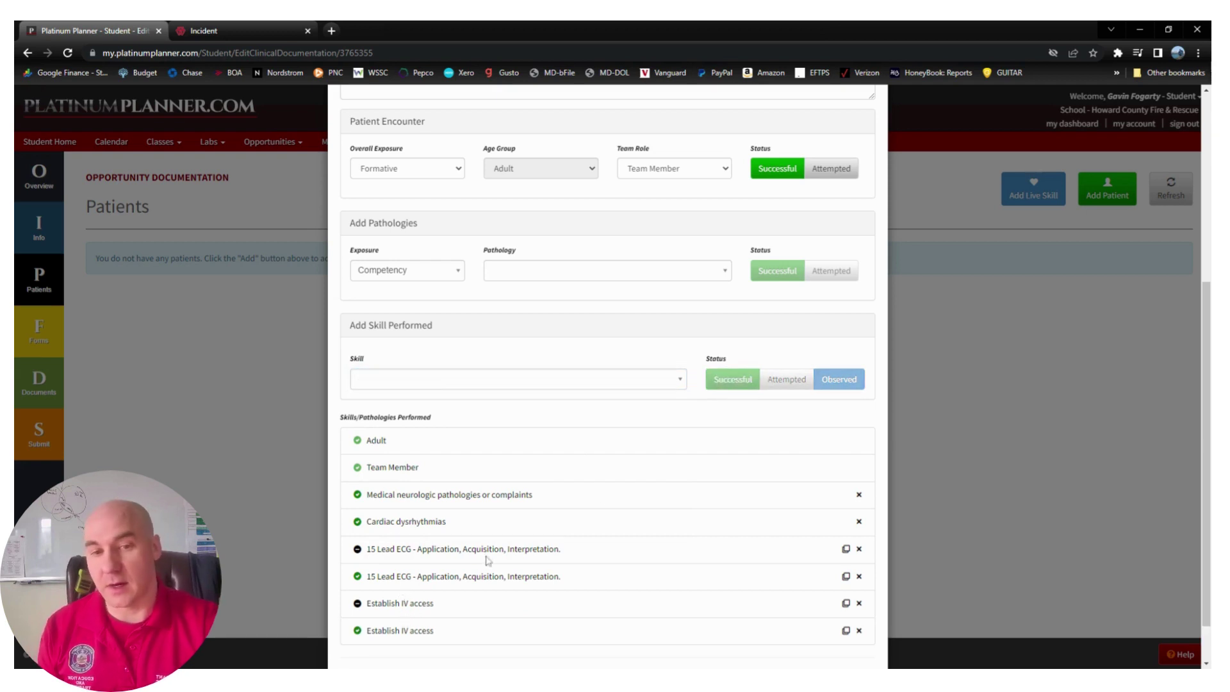
Look through the full list of available skills, also filtering it by "iv", without choosing another skill
{"action": "scroll", "coordinate": [626, 381], "scroll_direction": "down", "scroll_amount": 1}
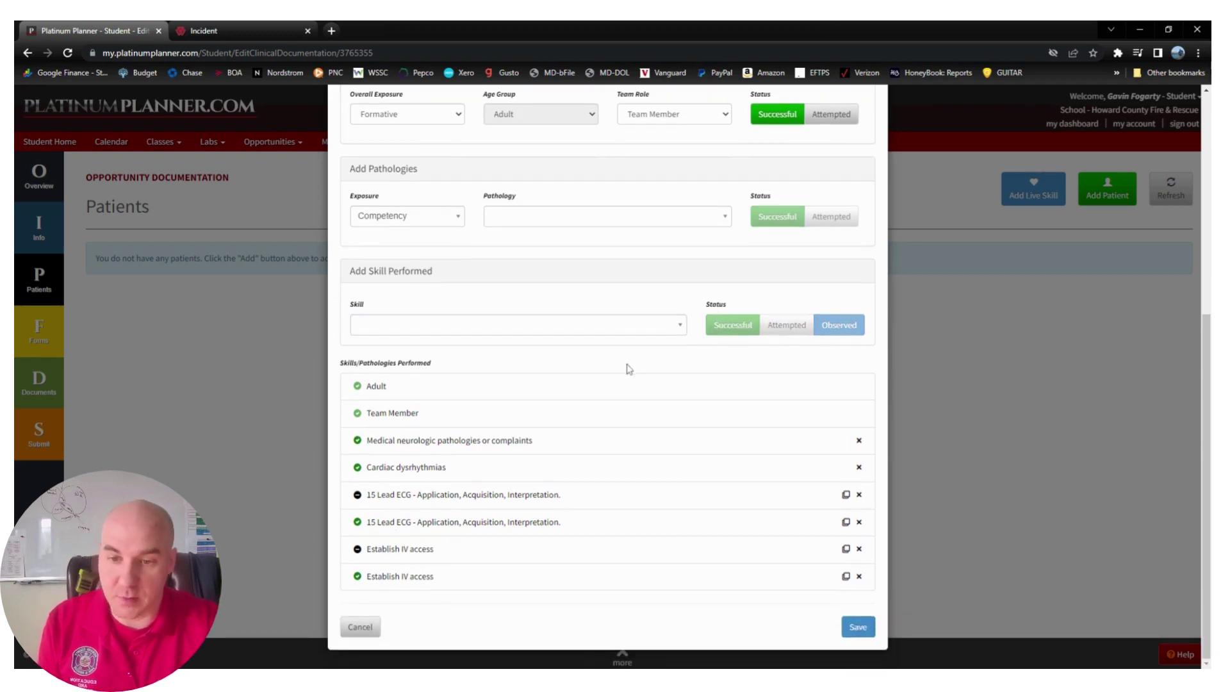
{"action": "left_click", "coordinate": [509, 325]}
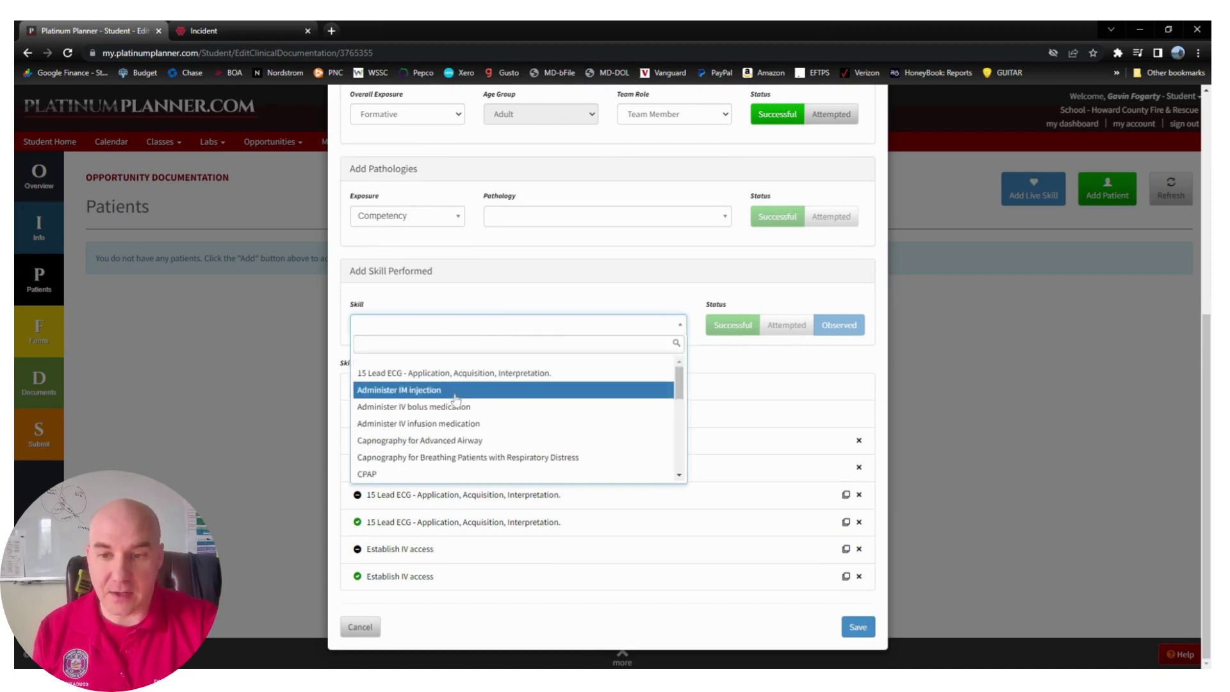
{"action": "scroll", "coordinate": [453, 401], "scroll_direction": "down", "scroll_amount": 5}
{"action": "scroll", "coordinate": [457, 399], "scroll_direction": "up", "scroll_amount": 5}
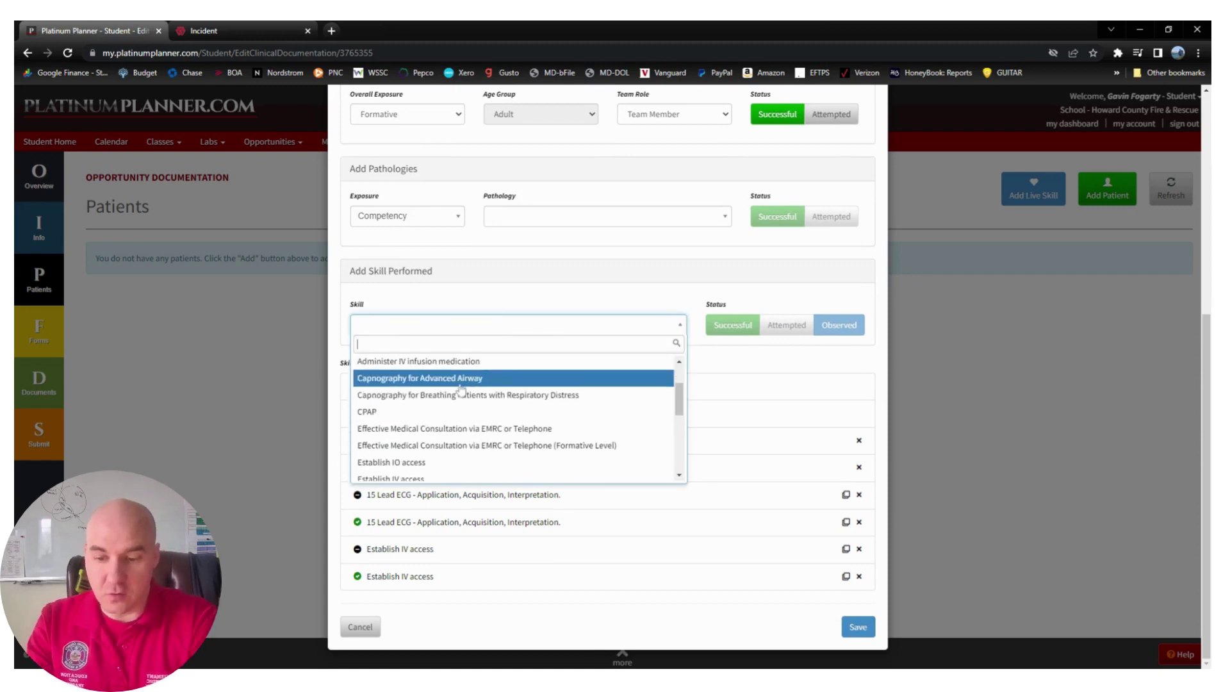
{"action": "type", "text": "iv"}
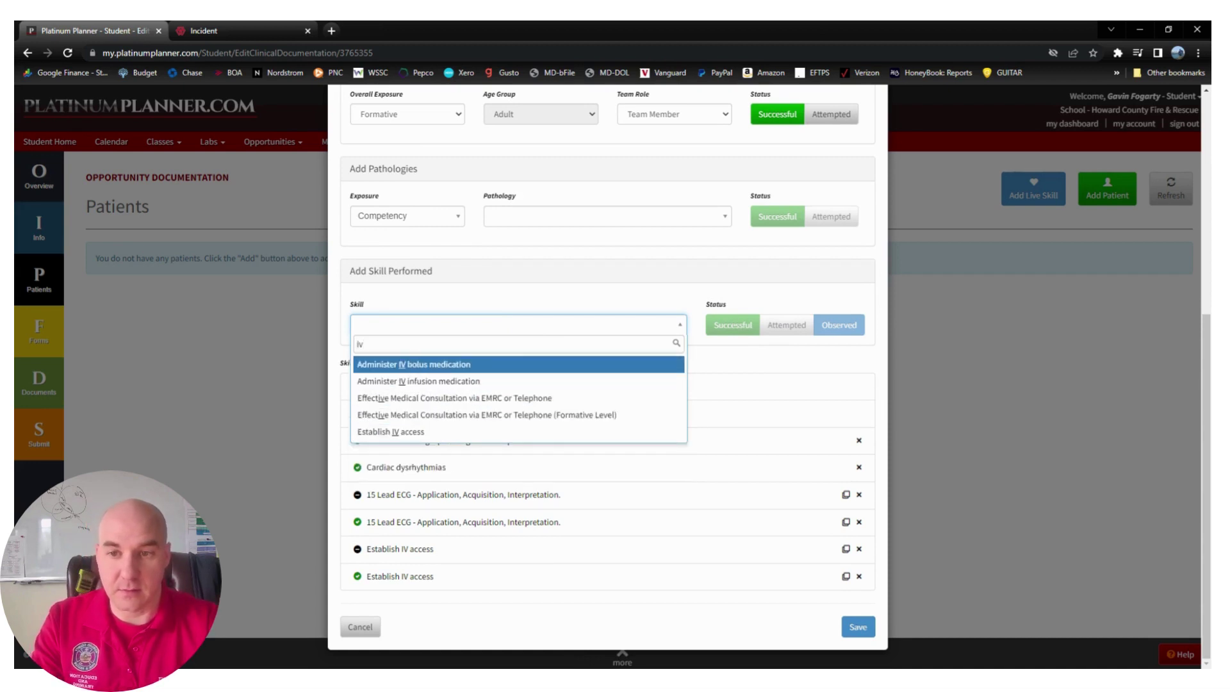
{"action": "key", "text": "BackSpace"}
{"action": "key", "text": "BackSpace"}
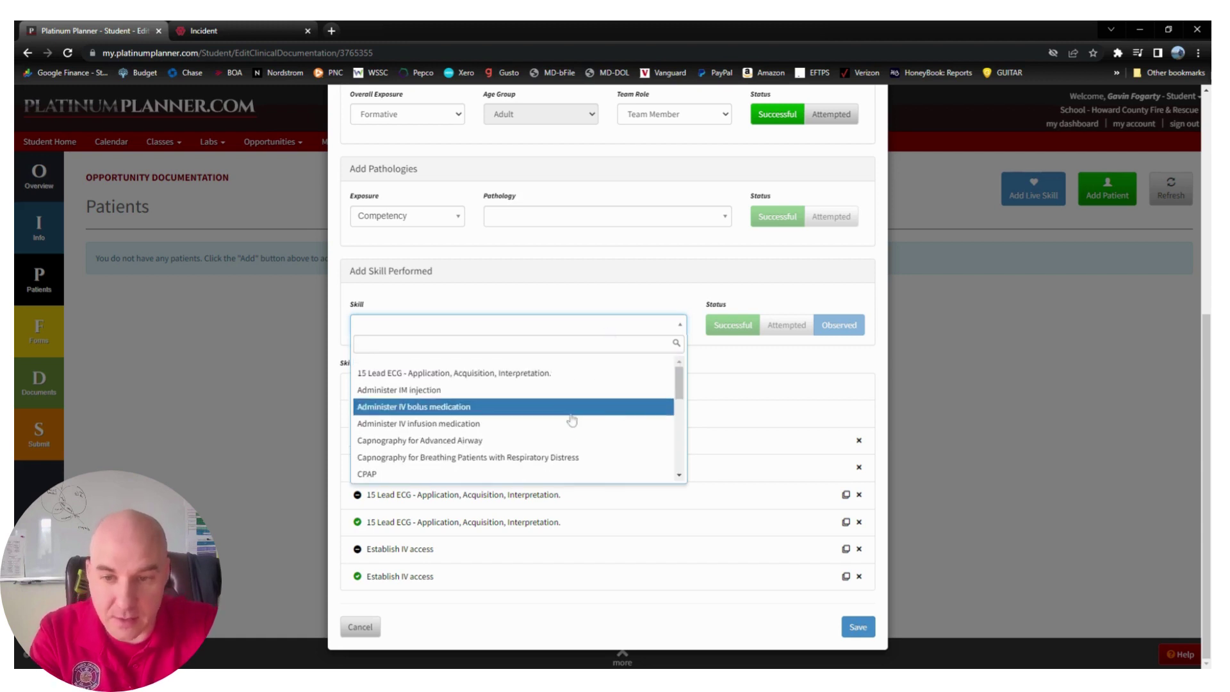
{"action": "scroll", "coordinate": [564, 420], "scroll_direction": "down", "scroll_amount": 10}
{"action": "scroll", "coordinate": [467, 430], "scroll_direction": "up", "scroll_amount": 10}
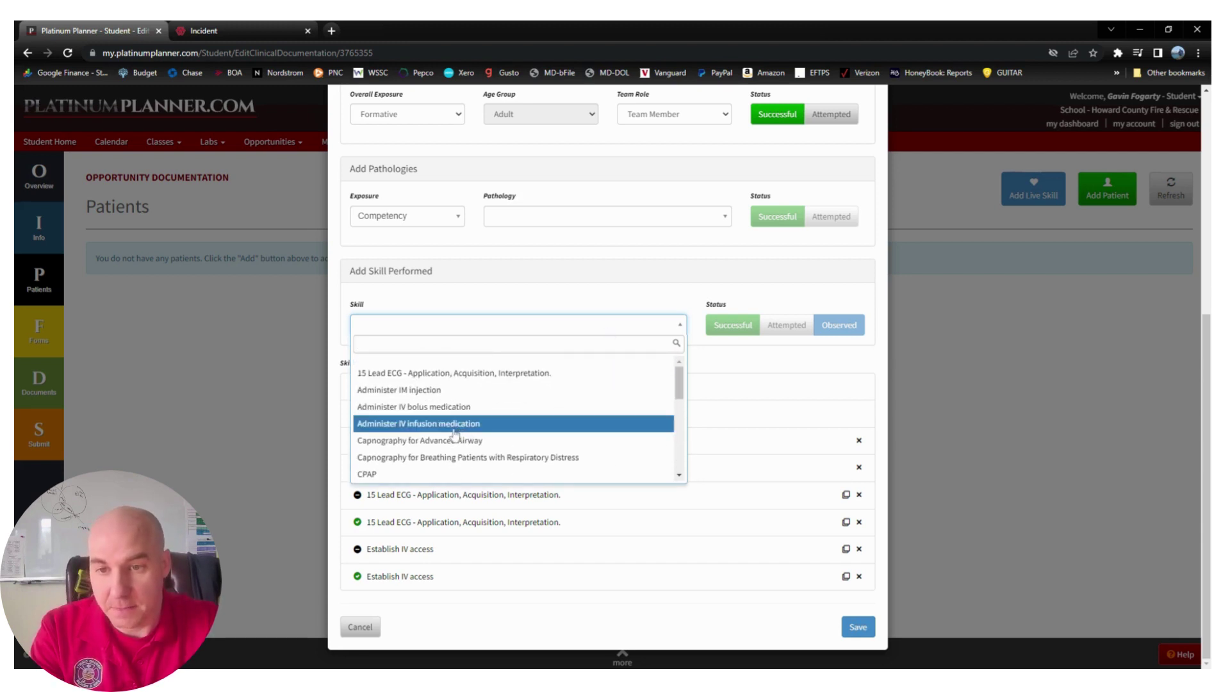
{"action": "scroll", "coordinate": [456, 433], "scroll_direction": "down", "scroll_amount": 1}
{"action": "scroll", "coordinate": [454, 435], "scroll_direction": "down", "scroll_amount": 2}
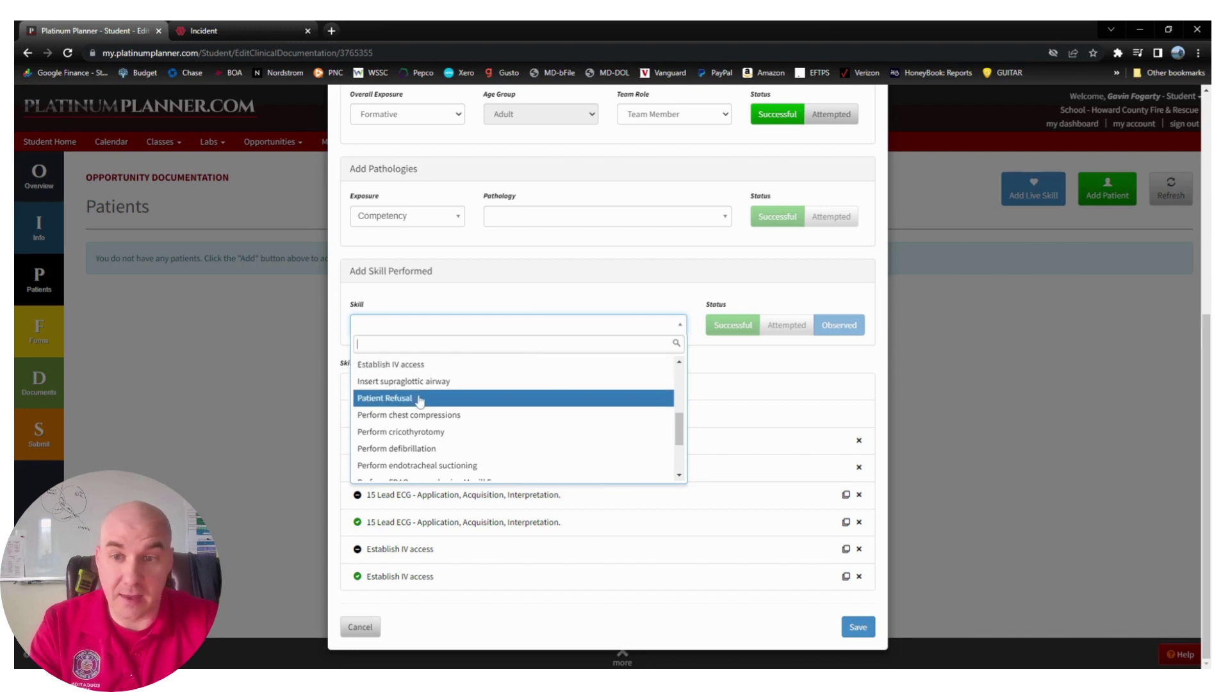
{"action": "scroll", "coordinate": [436, 429], "scroll_direction": "down", "scroll_amount": 2}
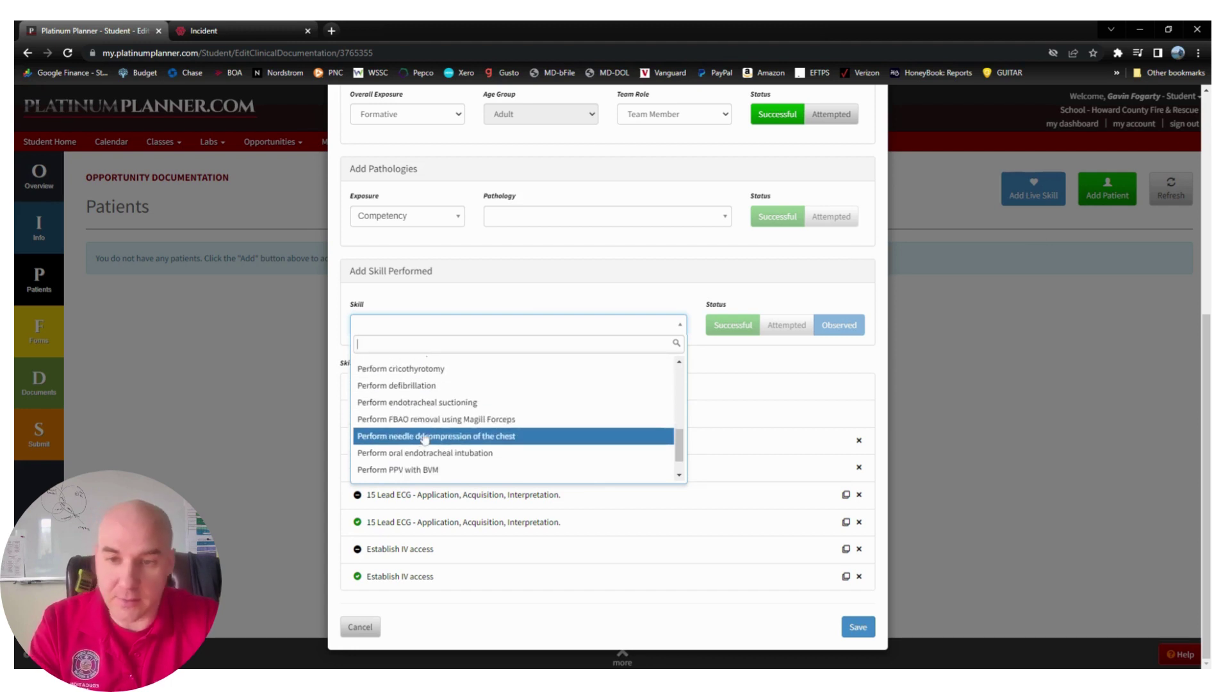
{"action": "left_click", "coordinate": [477, 301]}
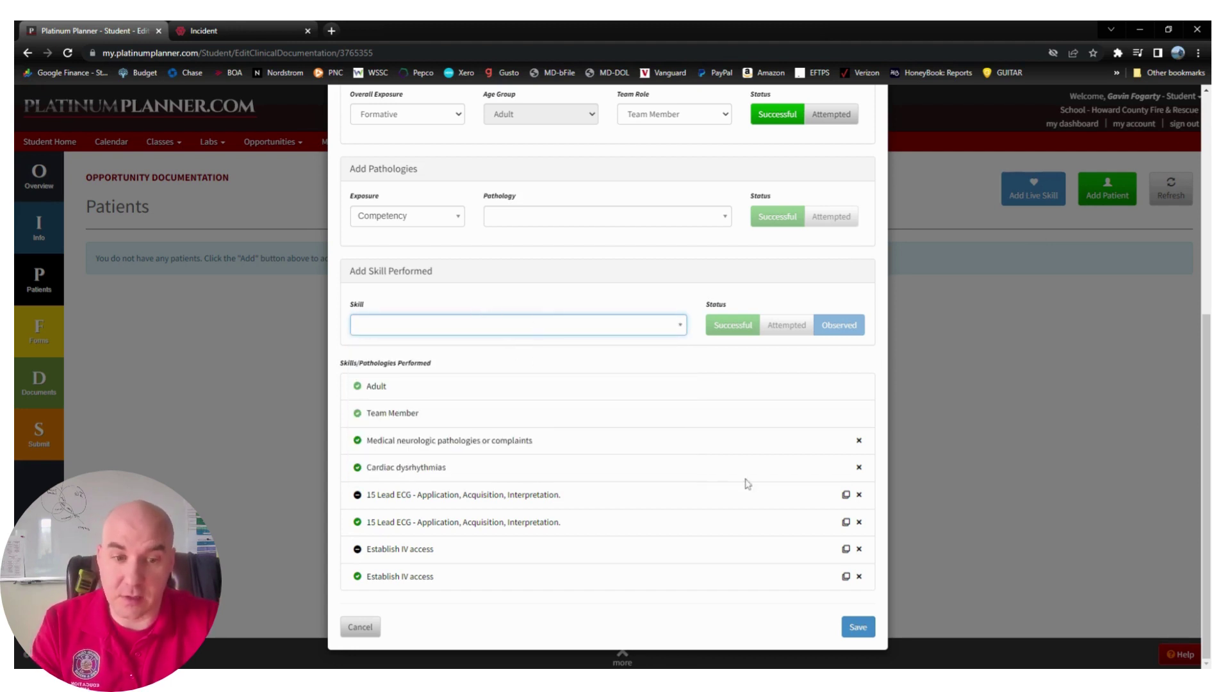
Save the patient record with its pathologies and skills
{"action": "left_click", "coordinate": [857, 626]}
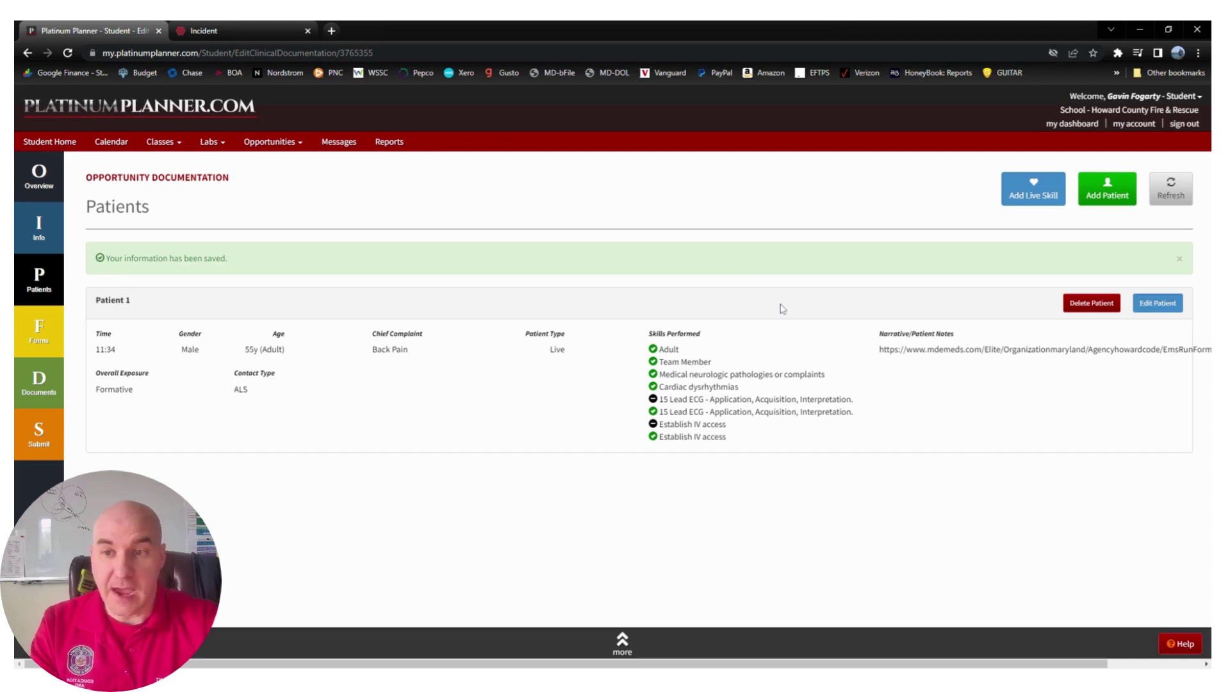
{"action": "left_click", "coordinate": [1095, 204]}
{"action": "scroll", "coordinate": [590, 356], "scroll_direction": "down", "scroll_amount": 3}
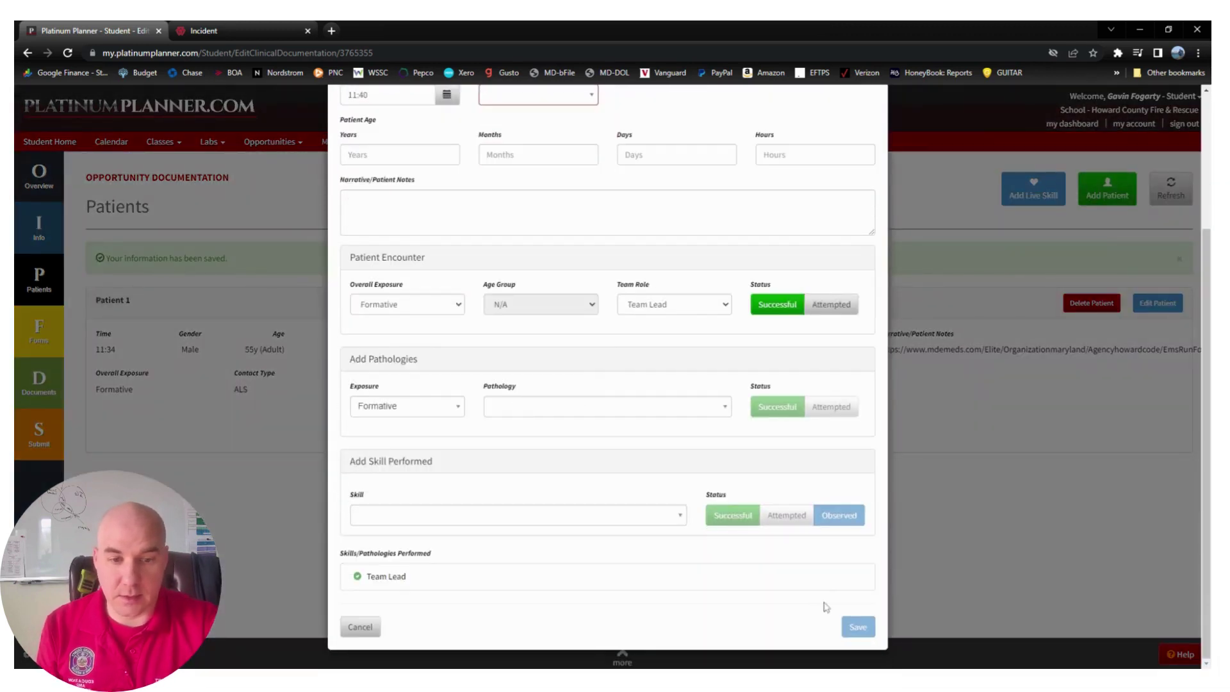
{"action": "left_click", "coordinate": [360, 628]}
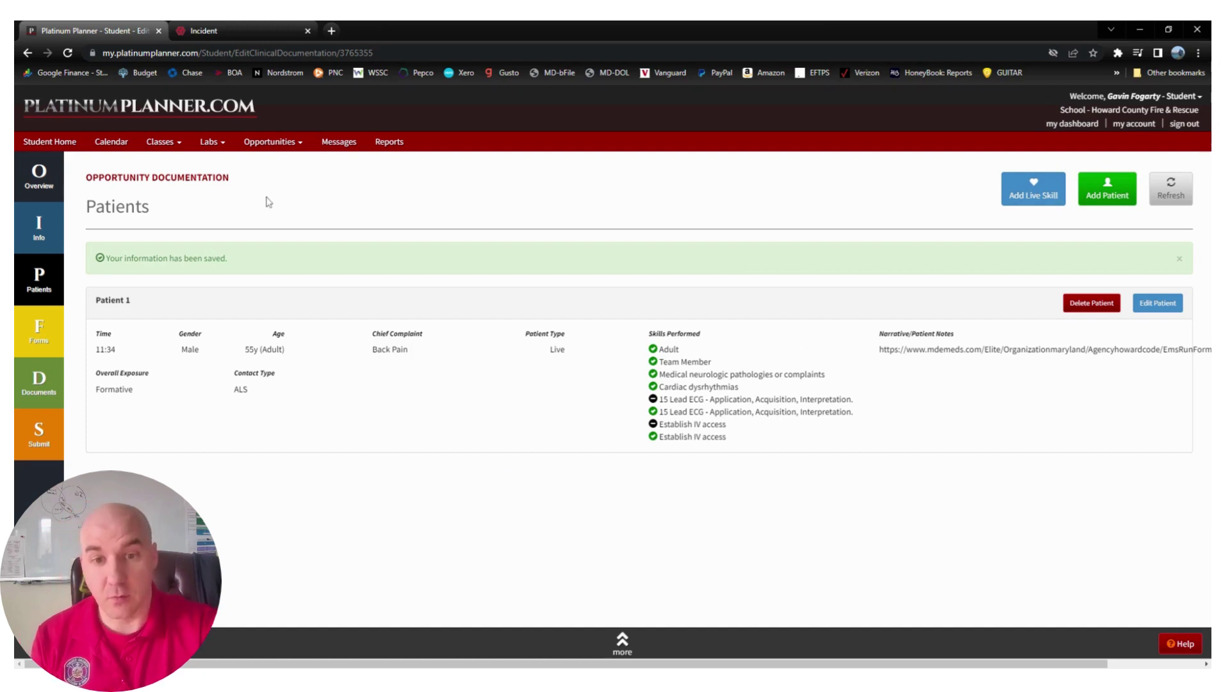
Review the shift documentation's Forms, Overview, Information and Patients sections, ending on the saved patient record
{"action": "left_click", "coordinate": [48, 344]}
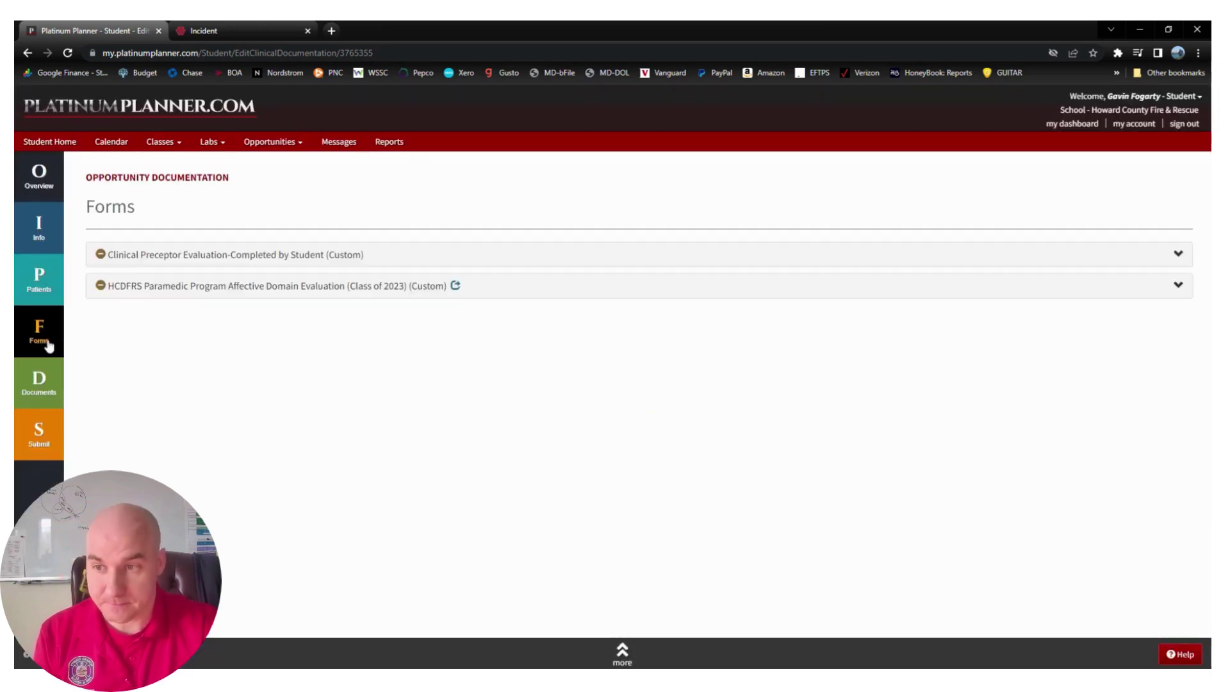
{"action": "left_click", "coordinate": [39, 290]}
{"action": "left_click", "coordinate": [41, 182]}
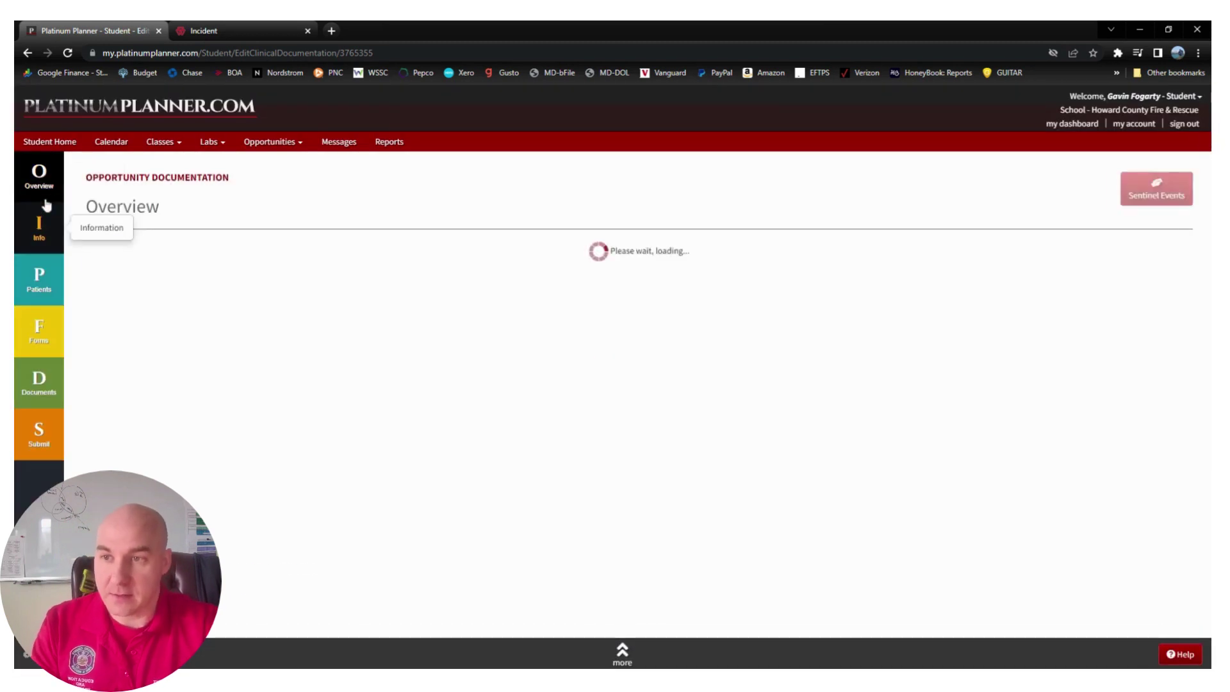
{"action": "left_click", "coordinate": [42, 221]}
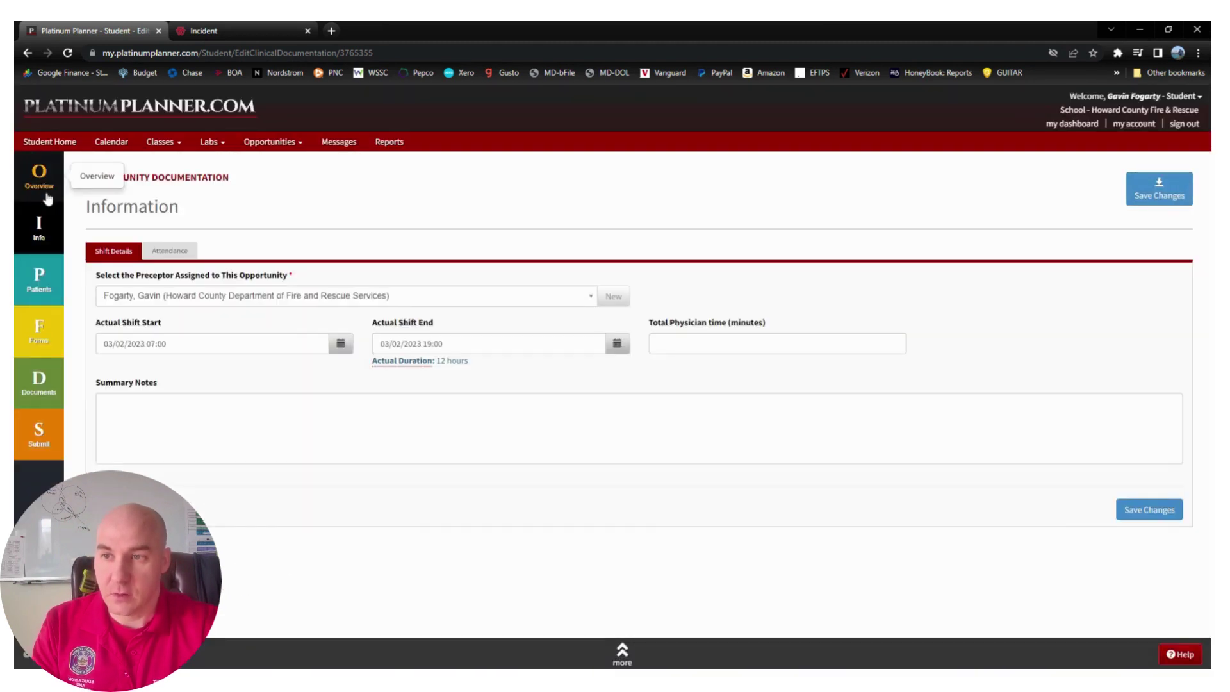
{"action": "left_click", "coordinate": [42, 288]}
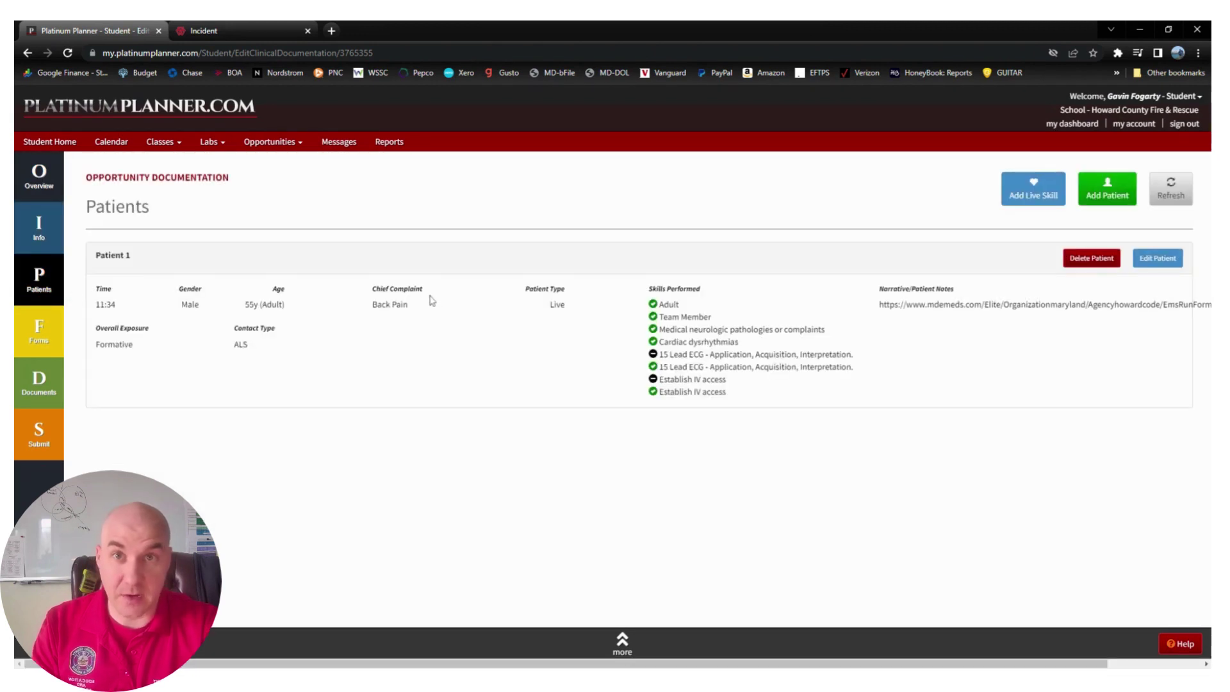
Start filling out the Clinical Preceptor Evaluation-Completed by Student form for the shift
{"action": "left_click", "coordinate": [42, 345]}
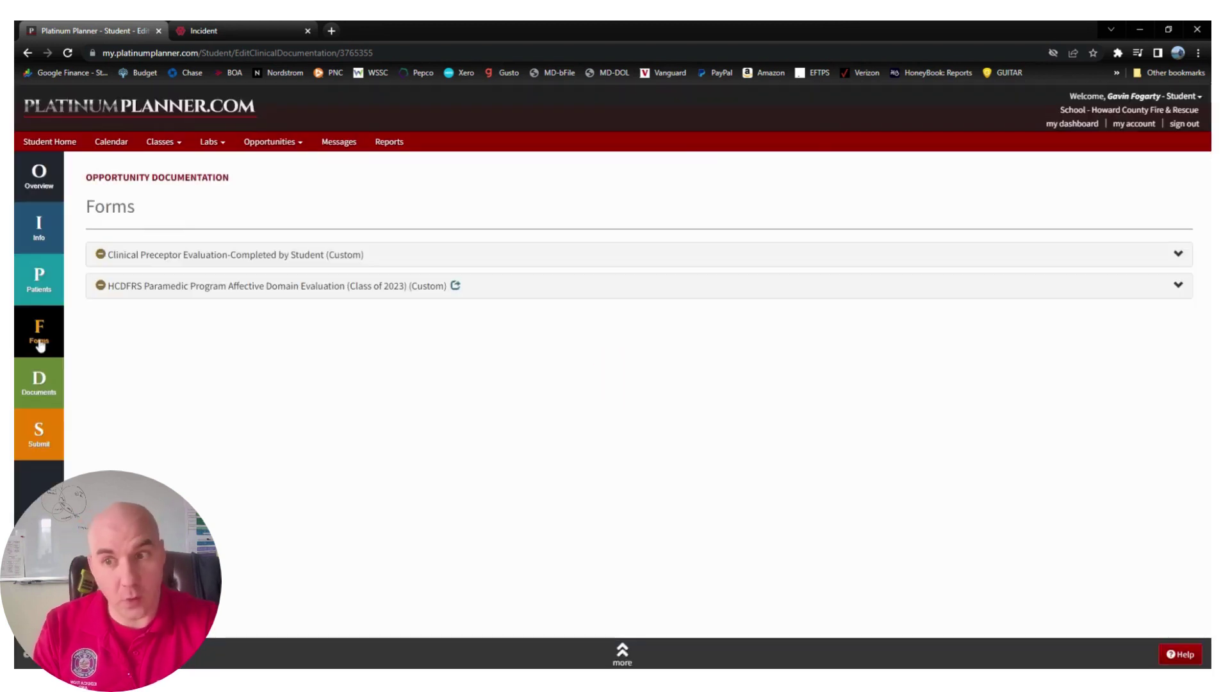
{"action": "left_click", "coordinate": [159, 254]}
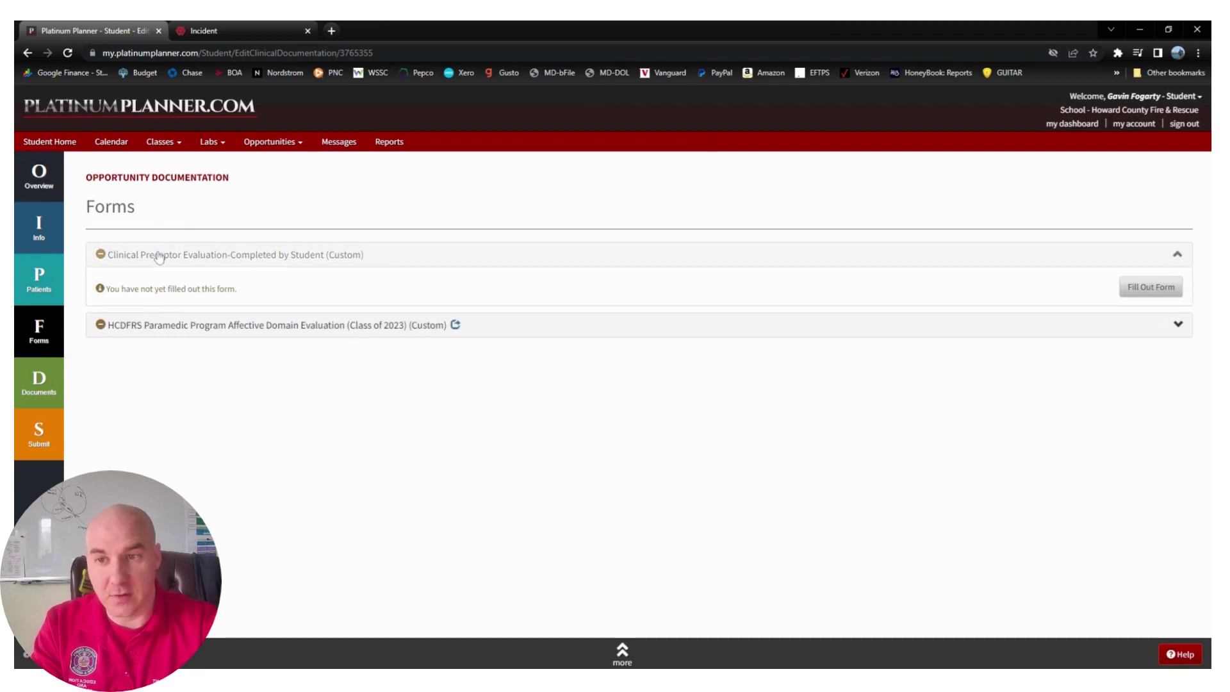
{"action": "left_click", "coordinate": [1151, 288]}
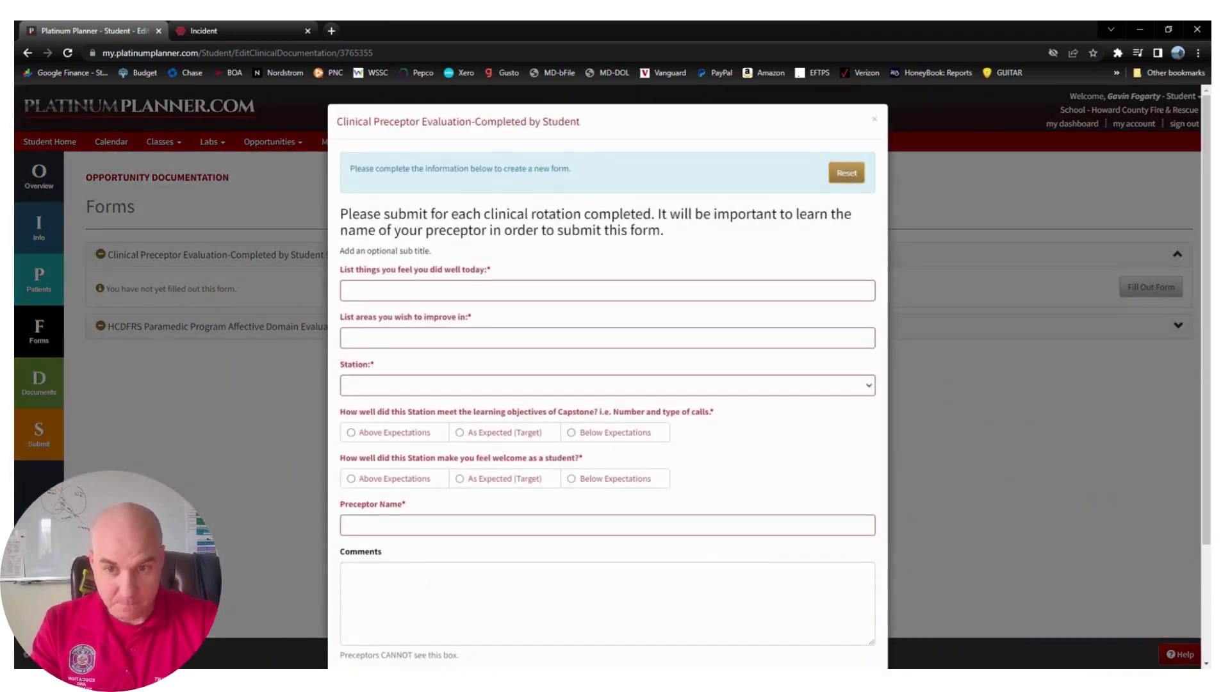
Enter IV as what went well and CPAP as the area to improve, and choose Station 1 in the preceptor evaluation
{"action": "left_click", "coordinate": [349, 291]}
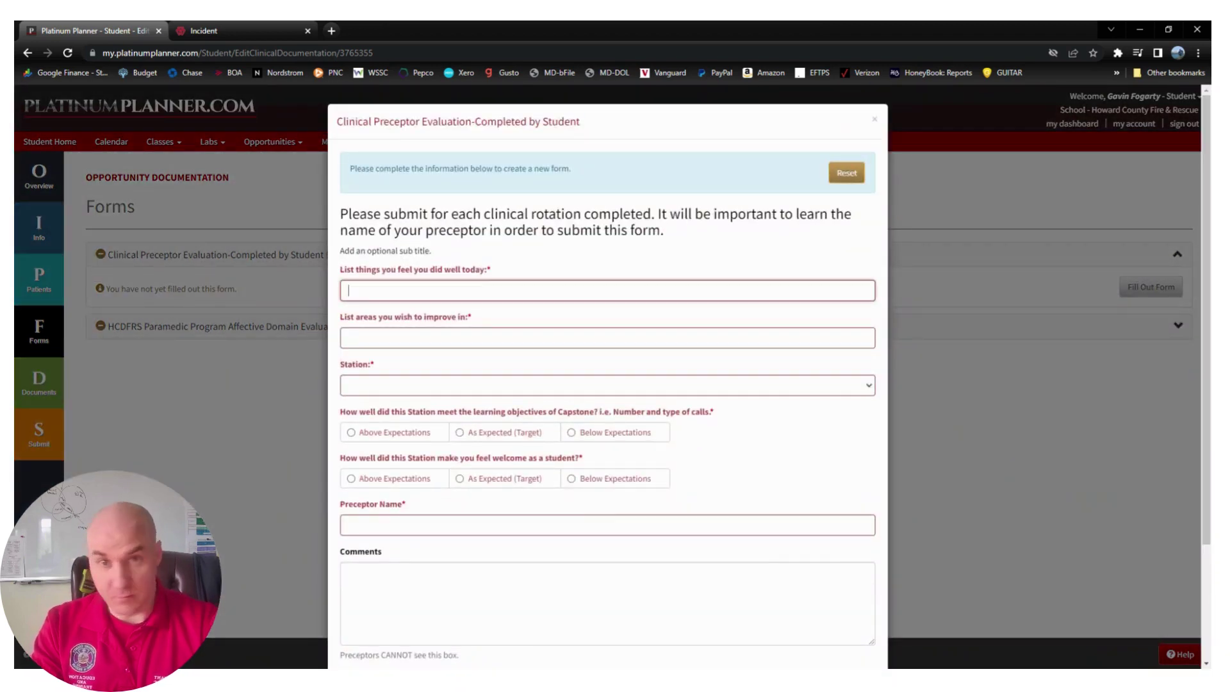
{"action": "type", "text": "IV"}
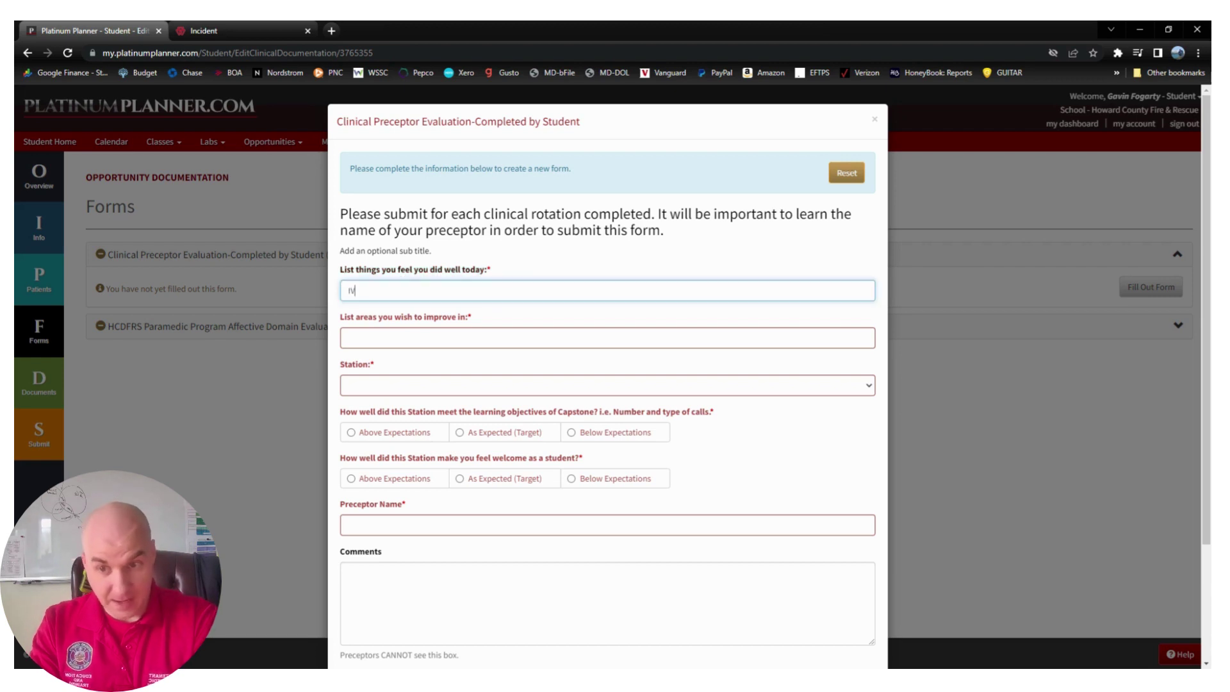
{"action": "left_click", "coordinate": [436, 333]}
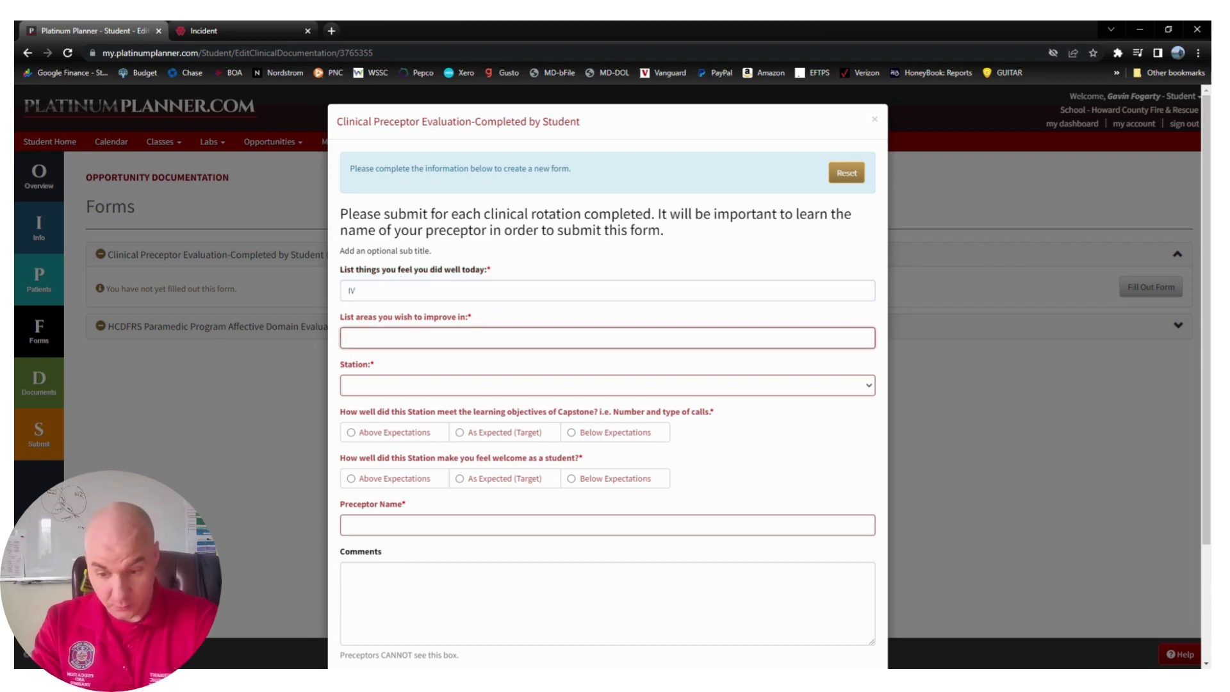
{"action": "type", "text": "C"}
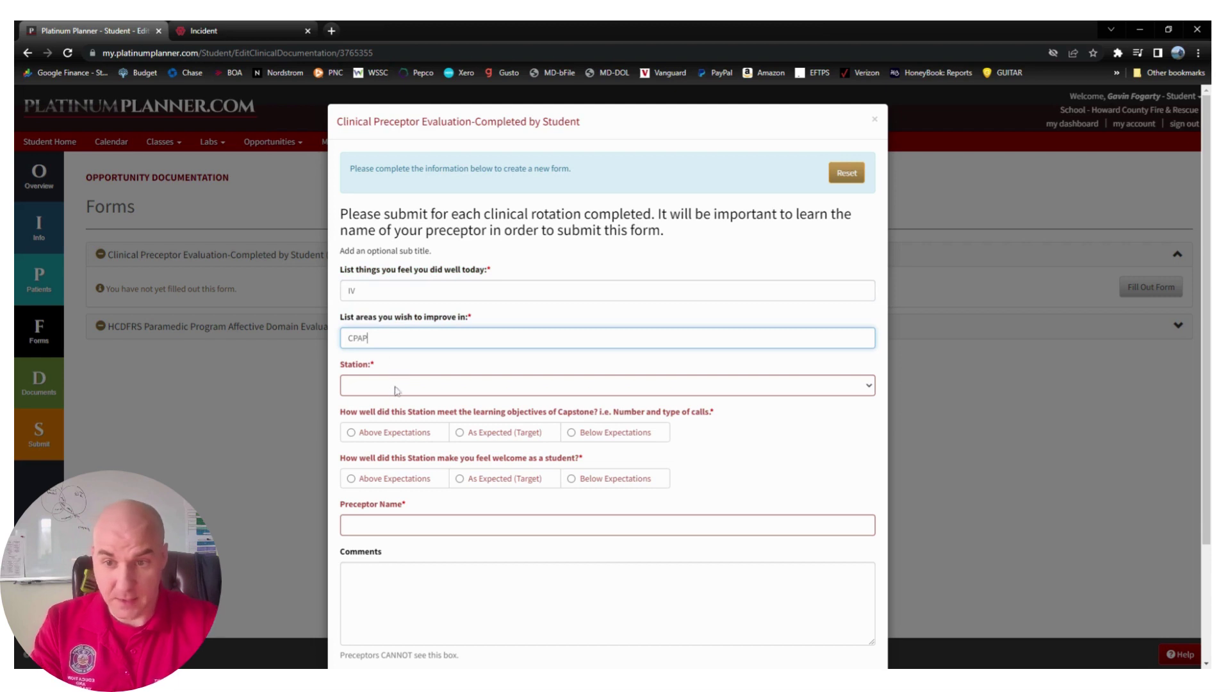
{"action": "type", "text": "PAP"}
{"action": "left_click", "coordinate": [395, 389]}
{"action": "left_click", "coordinate": [375, 423]}
Rate the station's learning objectives and student welcome both As Expected (Target), and enter the preceptor's name
{"action": "scroll", "coordinate": [449, 371], "scroll_direction": "down", "scroll_amount": 2}
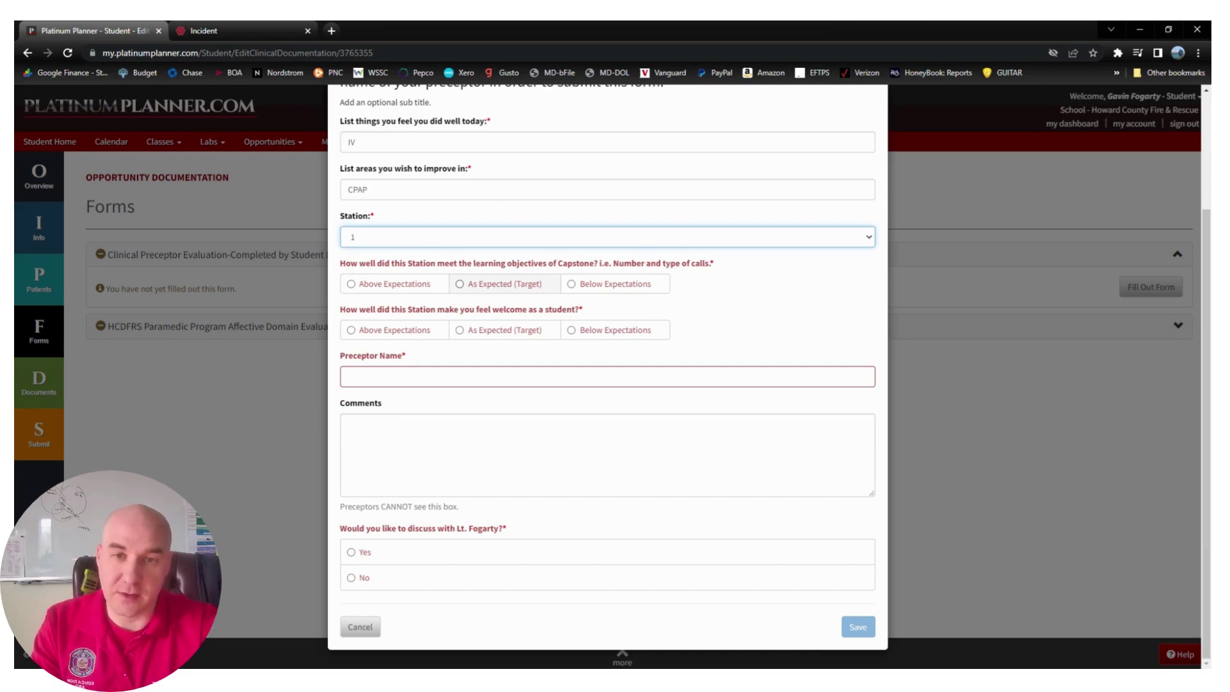
{"action": "left_click", "coordinate": [504, 285]}
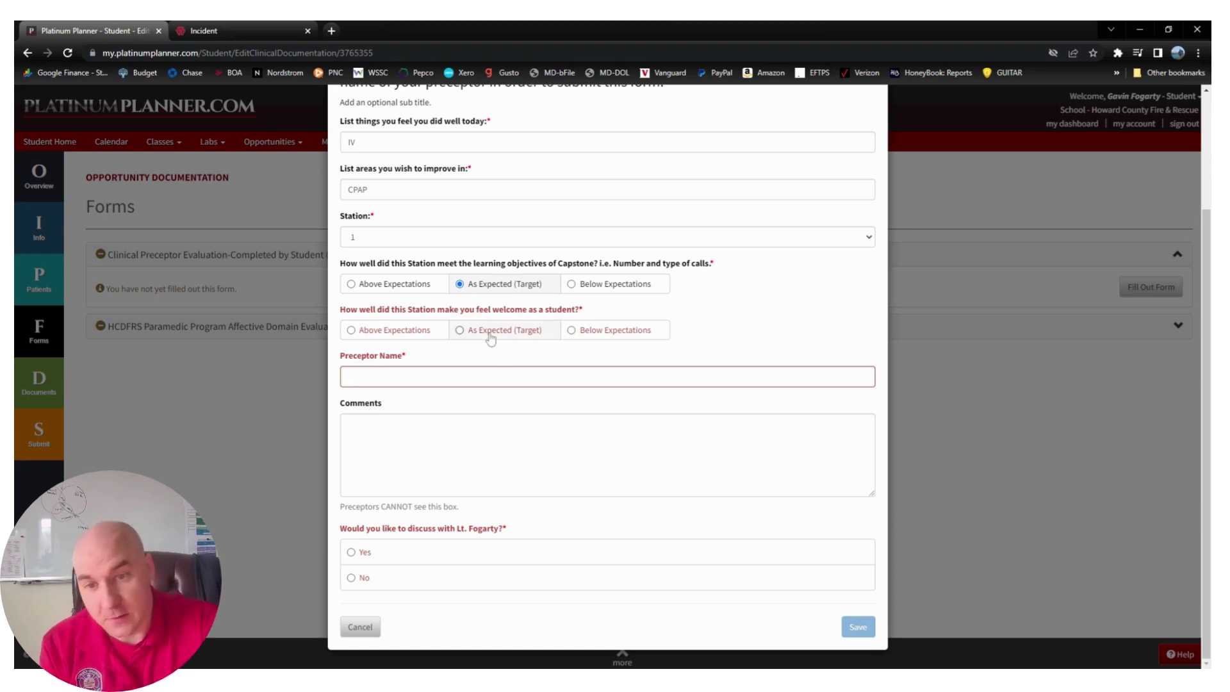
{"action": "left_click", "coordinate": [490, 338]}
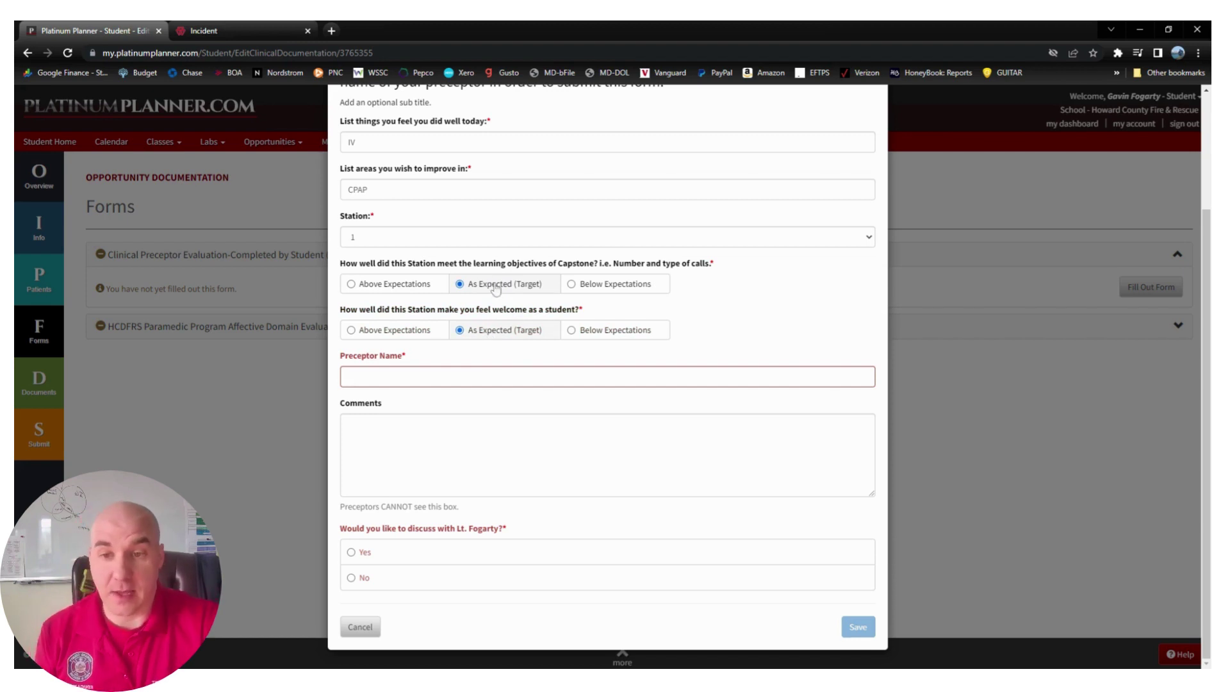
{"action": "left_click", "coordinate": [448, 376]}
{"action": "type", "text": "G. Fogarty"}
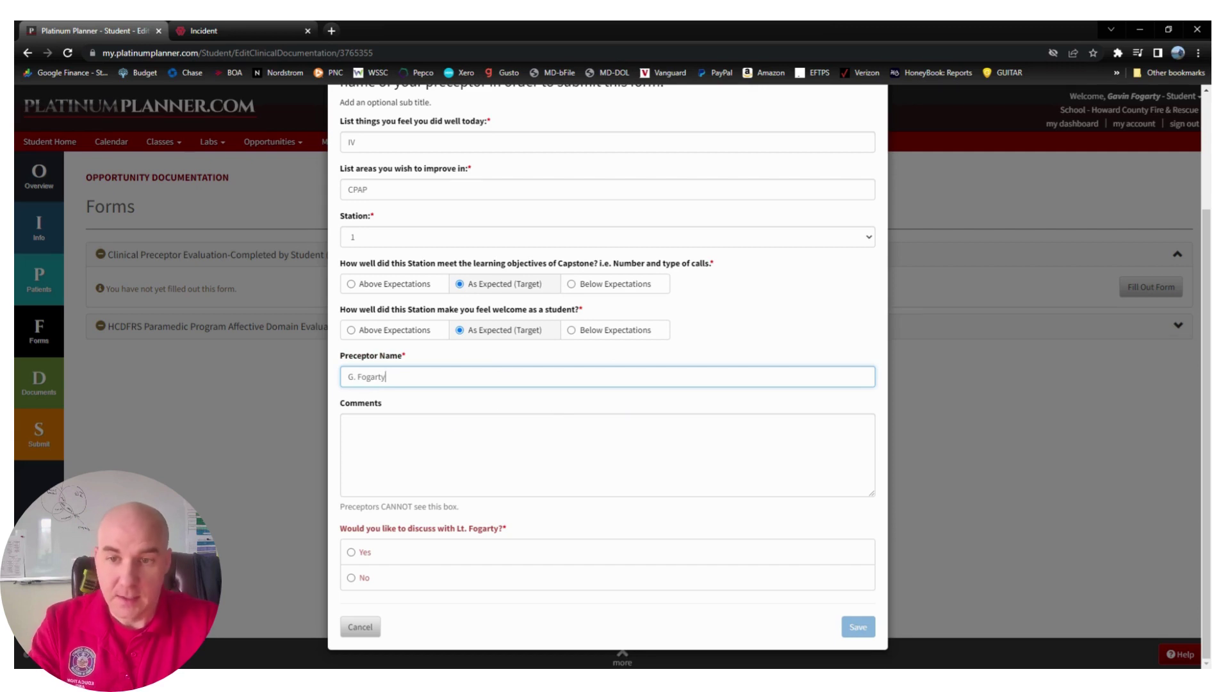
Enter the comment "My preceptor was terrible..." in the evaluation, correcting its misspelled word with the spelling suggestion
{"action": "left_click", "coordinate": [350, 424]}
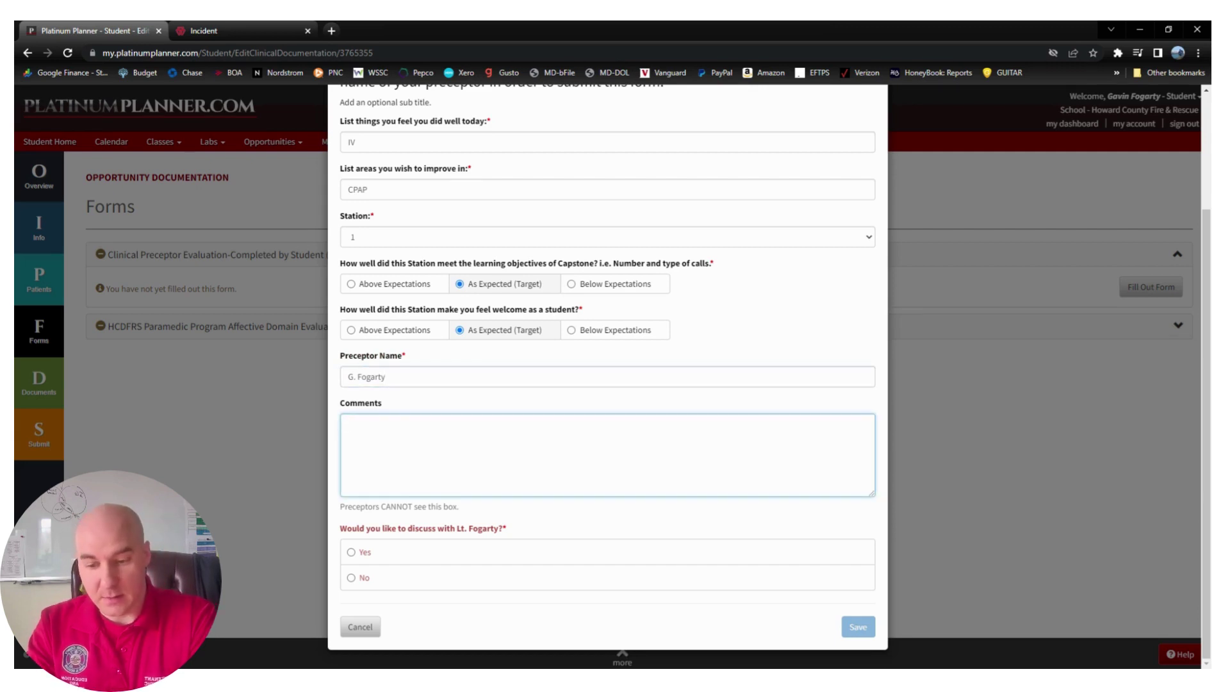
{"action": "type", "text": "My preceptor"}
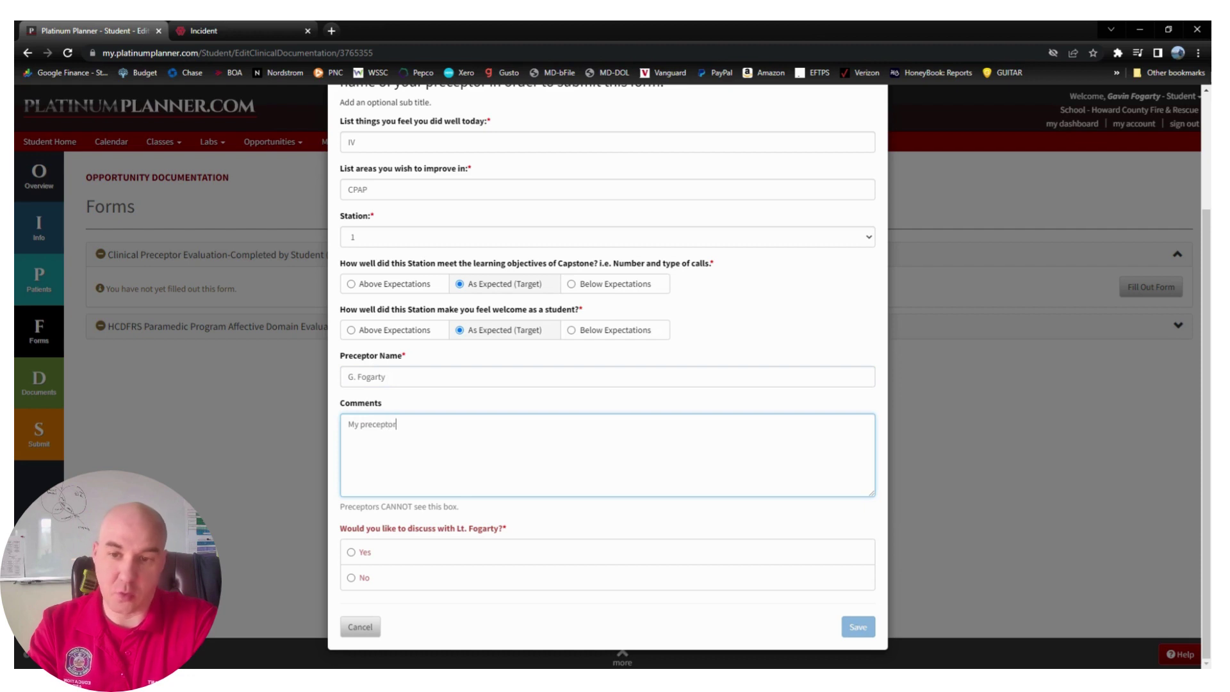
{"action": "type", "text": " was terrible"}
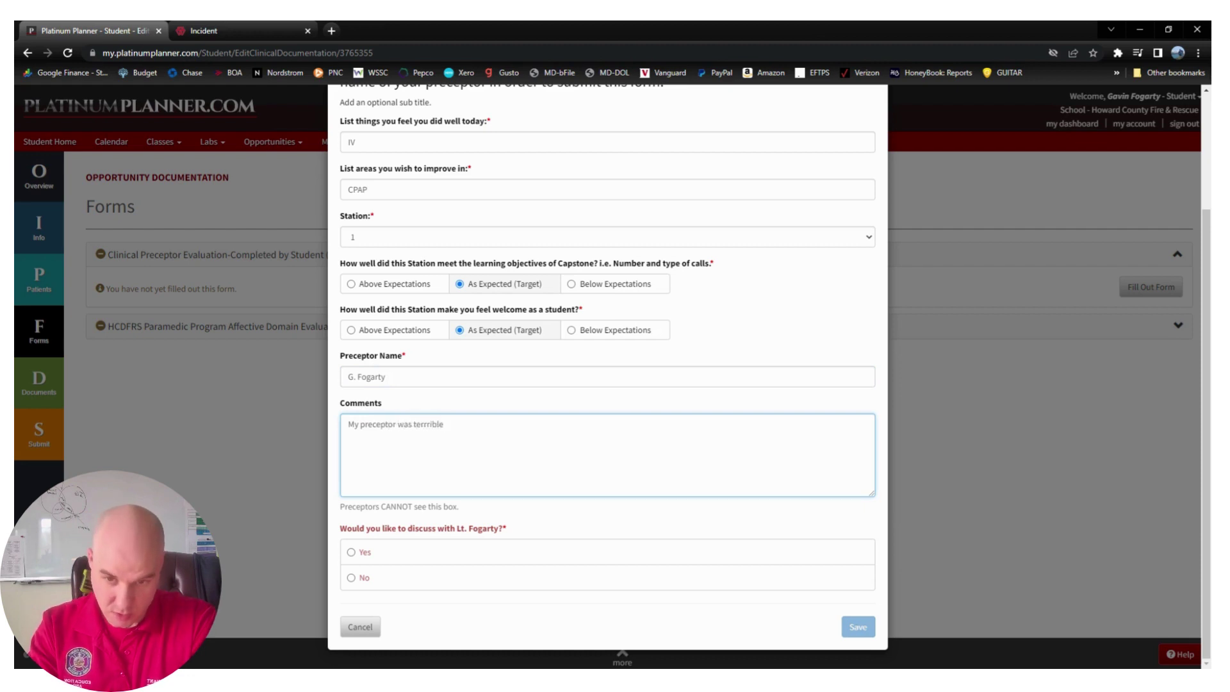
{"action": "type", "text": "..."}
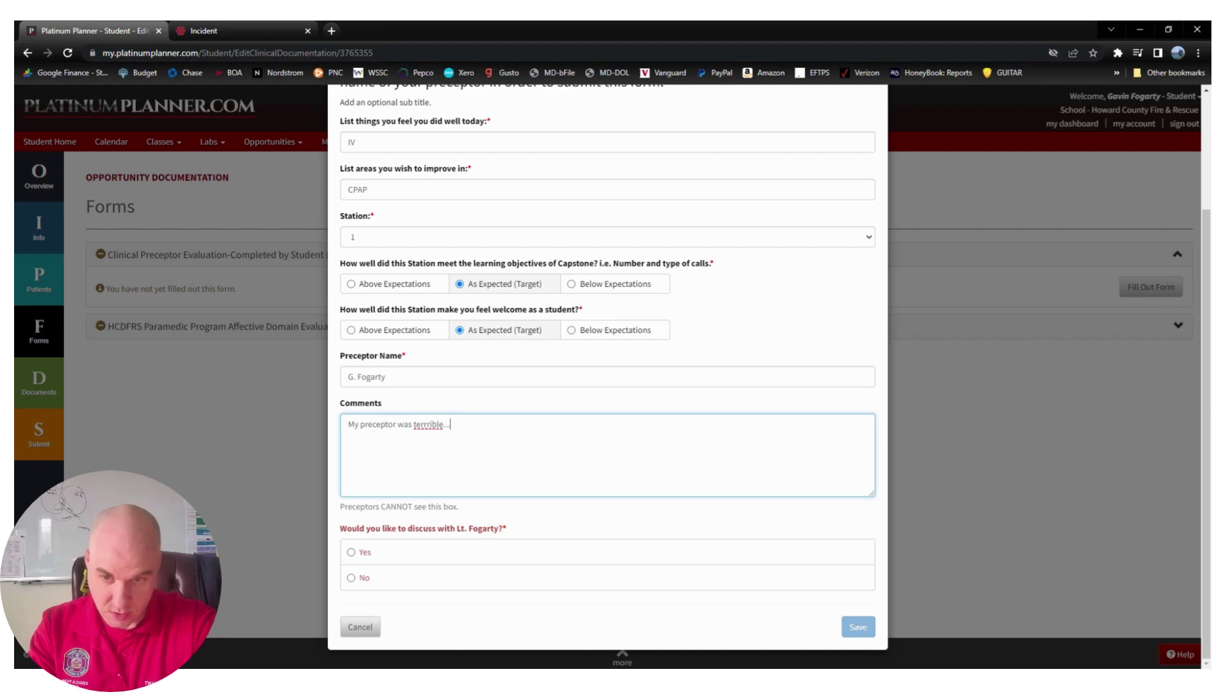
{"action": "right_click", "coordinate": [415, 424]}
{"action": "left_click", "coordinate": [442, 435]}
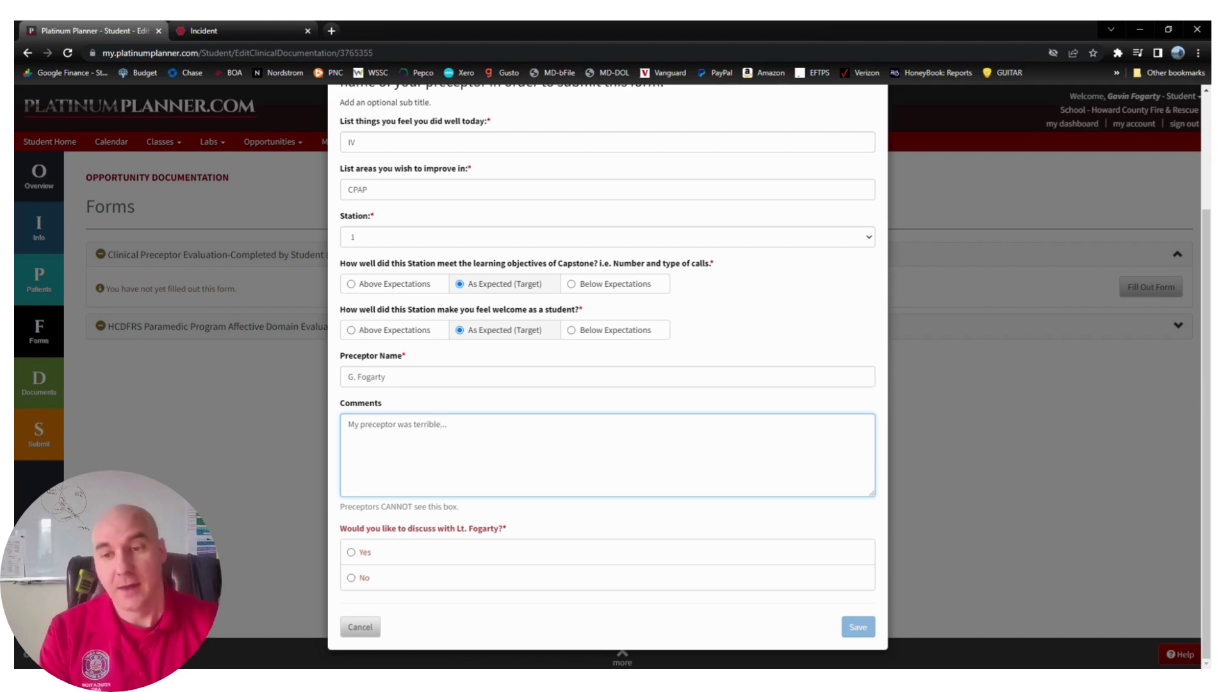
Answer Yes to discussing the shift with the lieutenant and save the preceptor evaluation form
{"action": "left_click", "coordinate": [351, 552]}
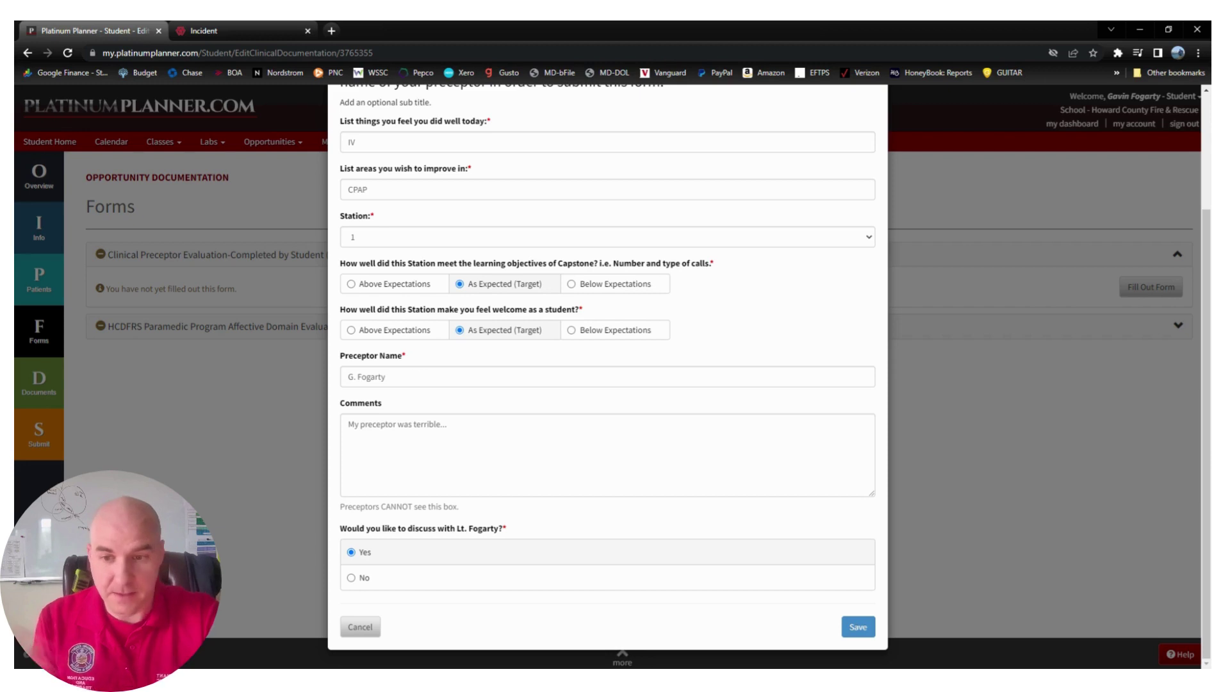
{"action": "left_click", "coordinate": [448, 424]}
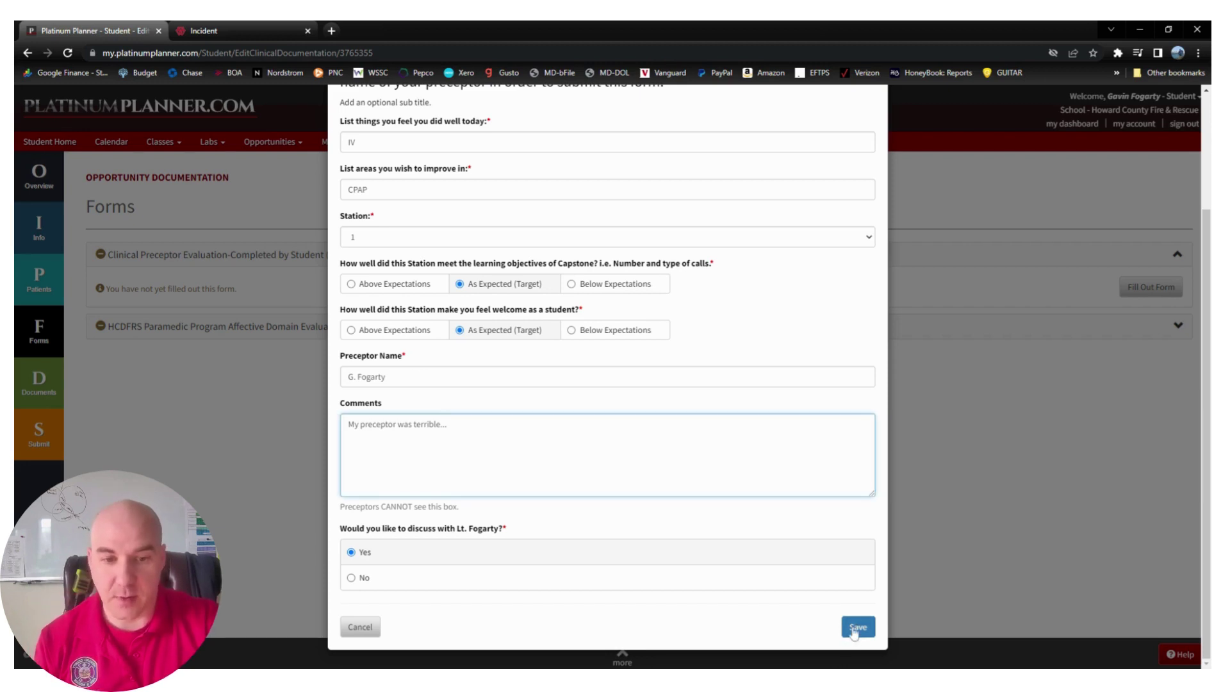
{"action": "left_click", "coordinate": [853, 629]}
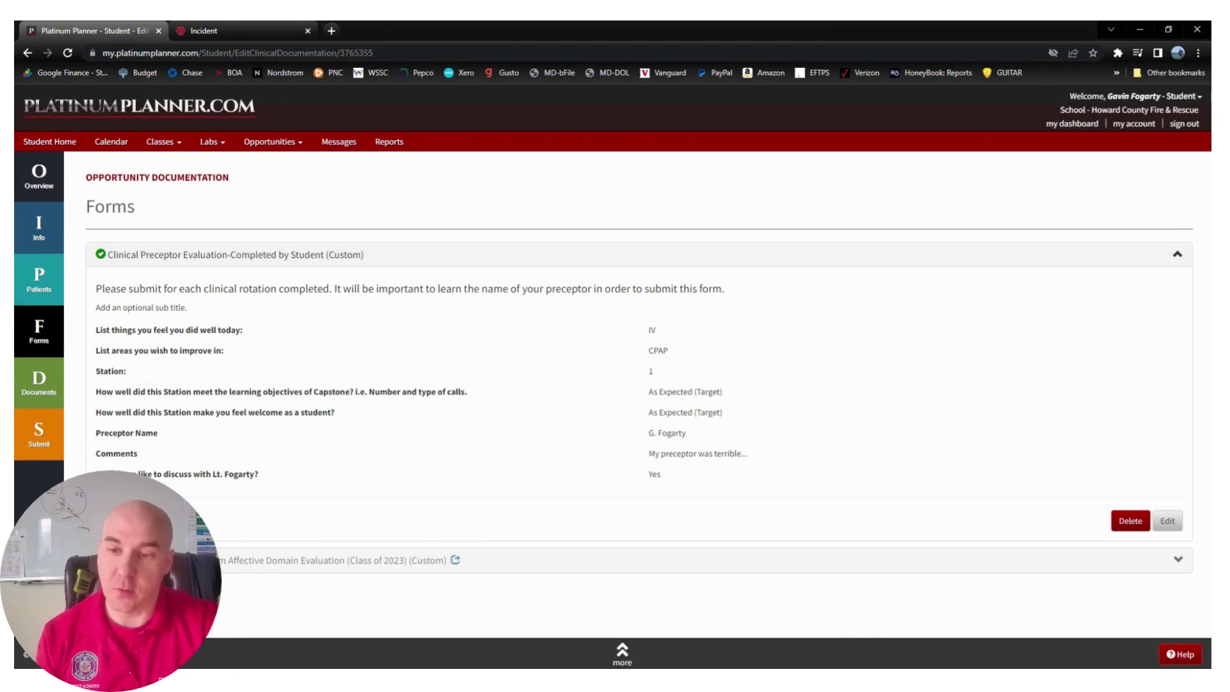
Look through the HCDFRS Paramedic Program Affective Domain Evaluation form from its Integrity score to the evaluator signature, leaving it without filling anything in
{"action": "left_click", "coordinate": [186, 560]}
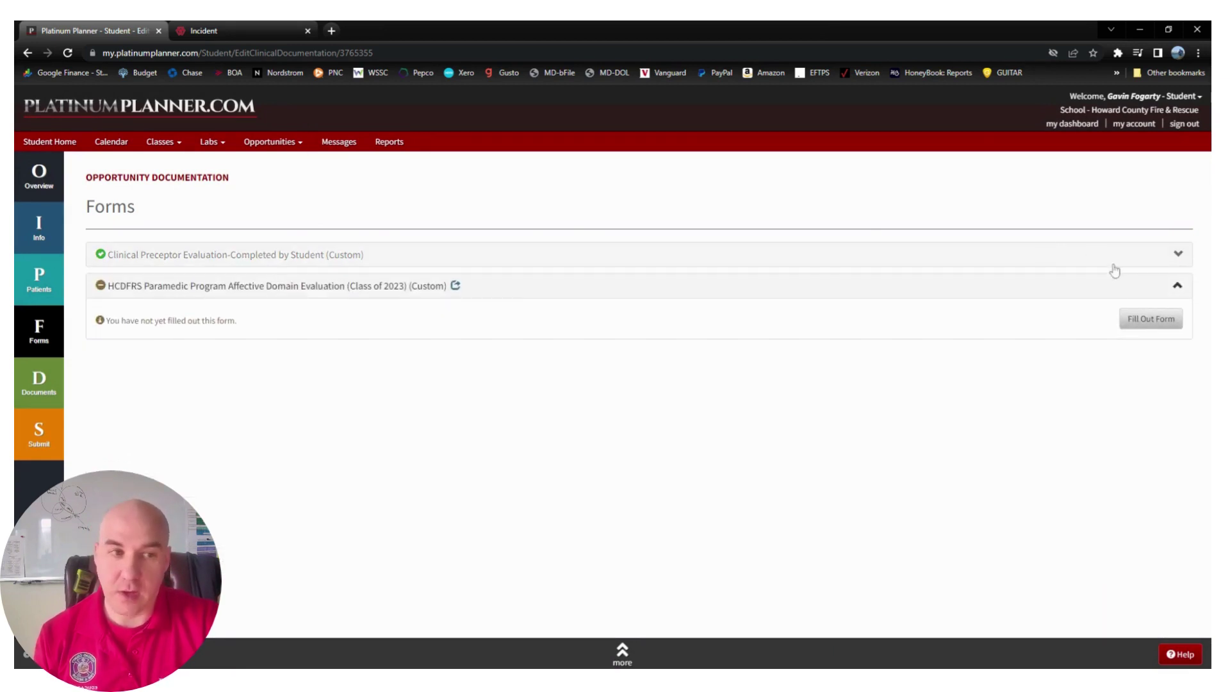
{"action": "left_click", "coordinate": [1151, 319]}
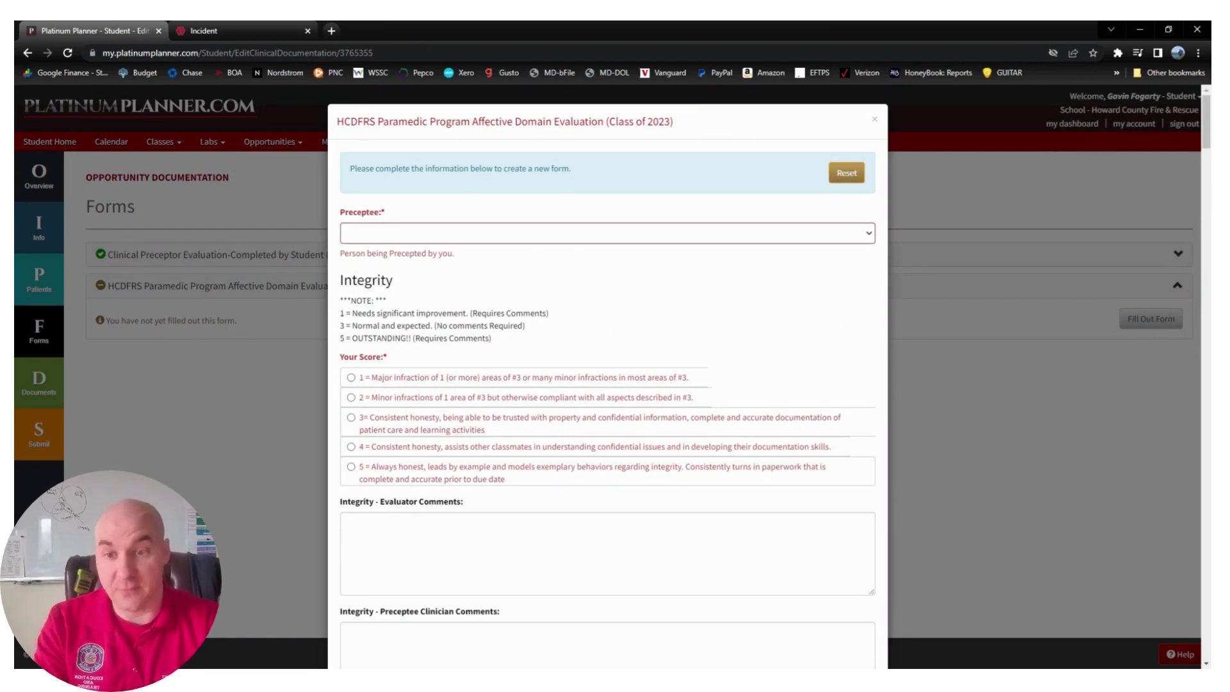
{"action": "scroll", "coordinate": [423, 373], "scroll_direction": "down", "scroll_amount": 1}
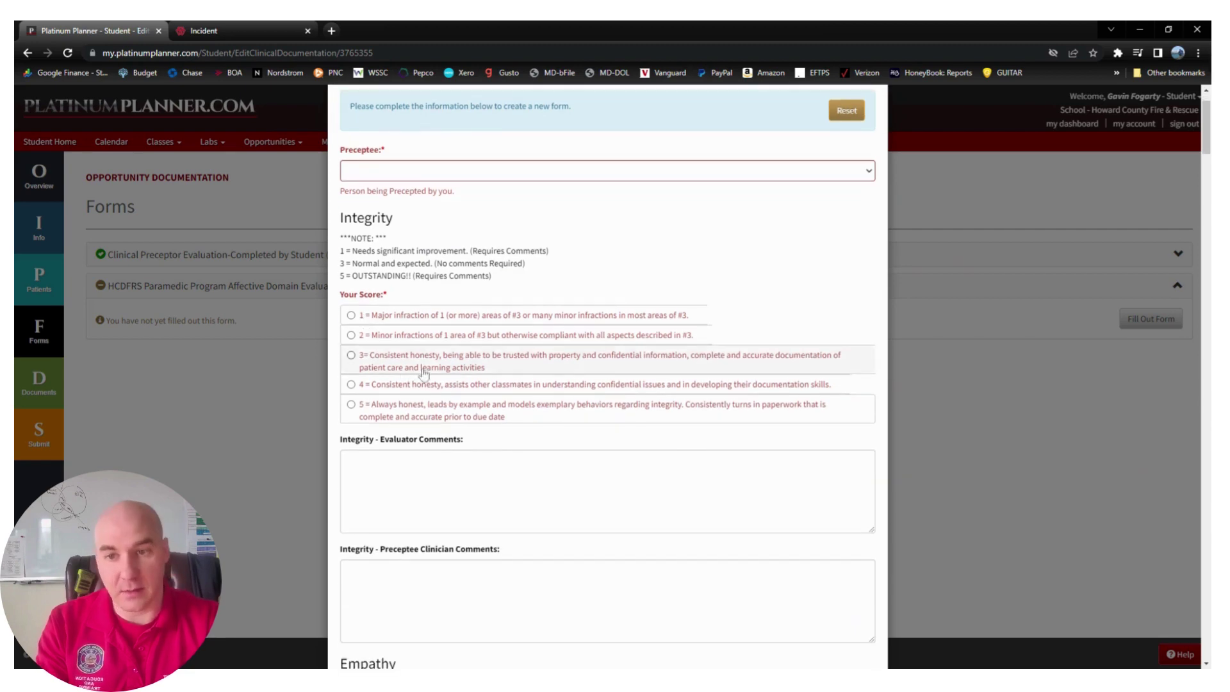
{"action": "scroll", "coordinate": [423, 373], "scroll_direction": "down", "scroll_amount": 19}
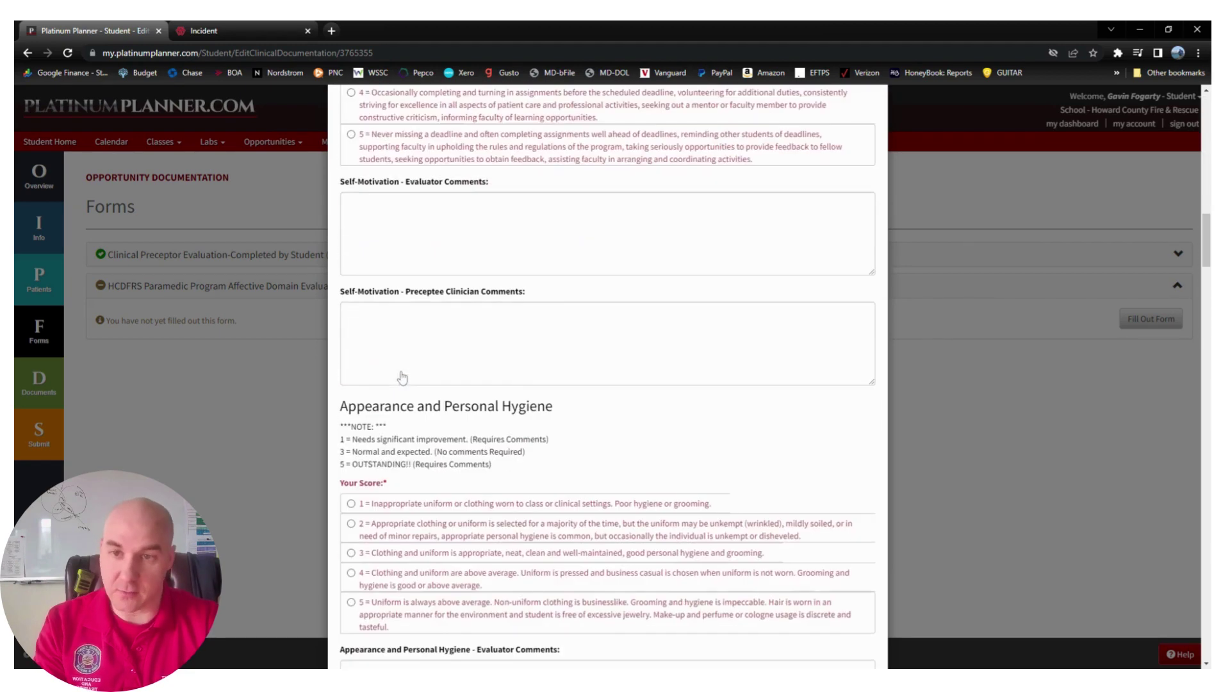
{"action": "scroll", "coordinate": [402, 378], "scroll_direction": "down", "scroll_amount": 20}
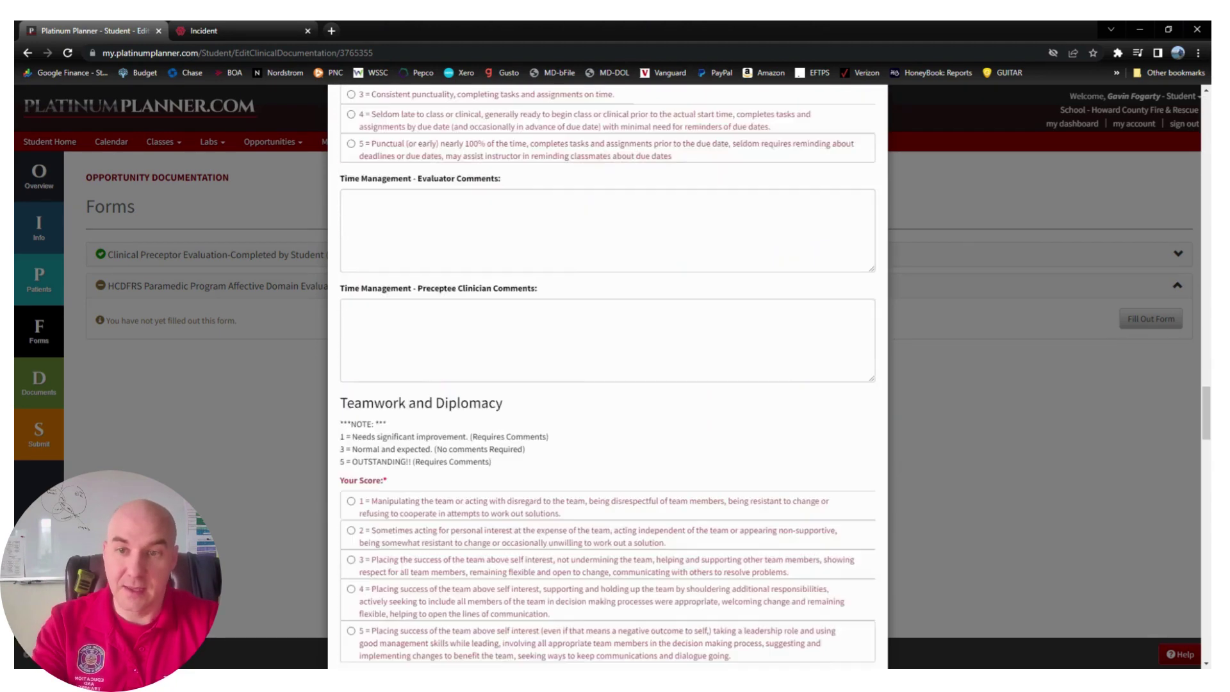
{"action": "scroll", "coordinate": [607, 378], "scroll_direction": "down", "scroll_amount": 3}
{"action": "left_click", "coordinate": [500, 185]}
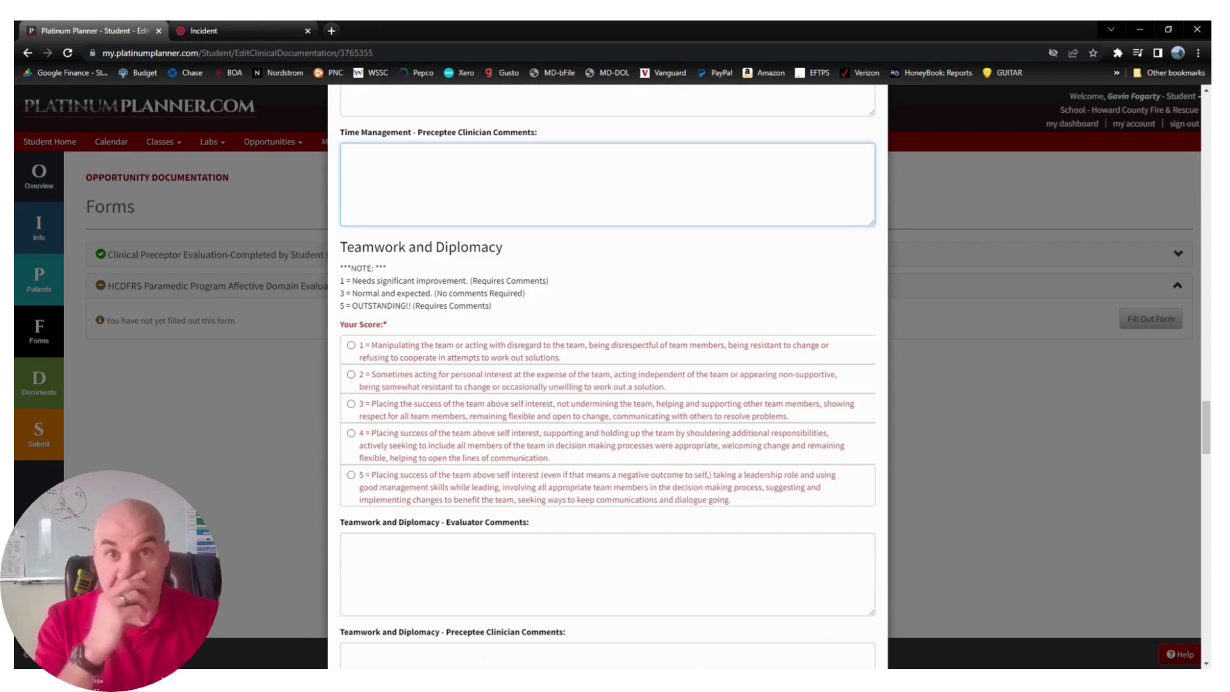
{"action": "scroll", "coordinate": [608, 378], "scroll_direction": "up", "scroll_amount": 6}
{"action": "scroll", "coordinate": [607, 378], "scroll_direction": "down", "scroll_amount": 20}
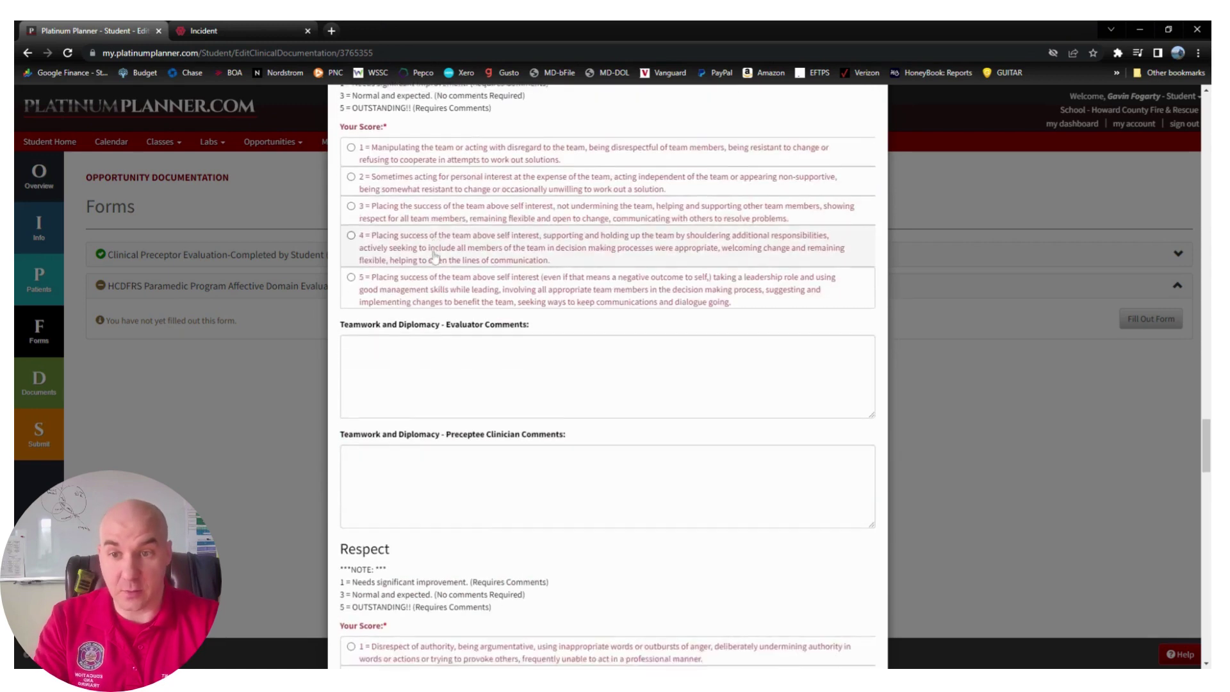
{"action": "scroll", "coordinate": [410, 272], "scroll_direction": "down", "scroll_amount": 20}
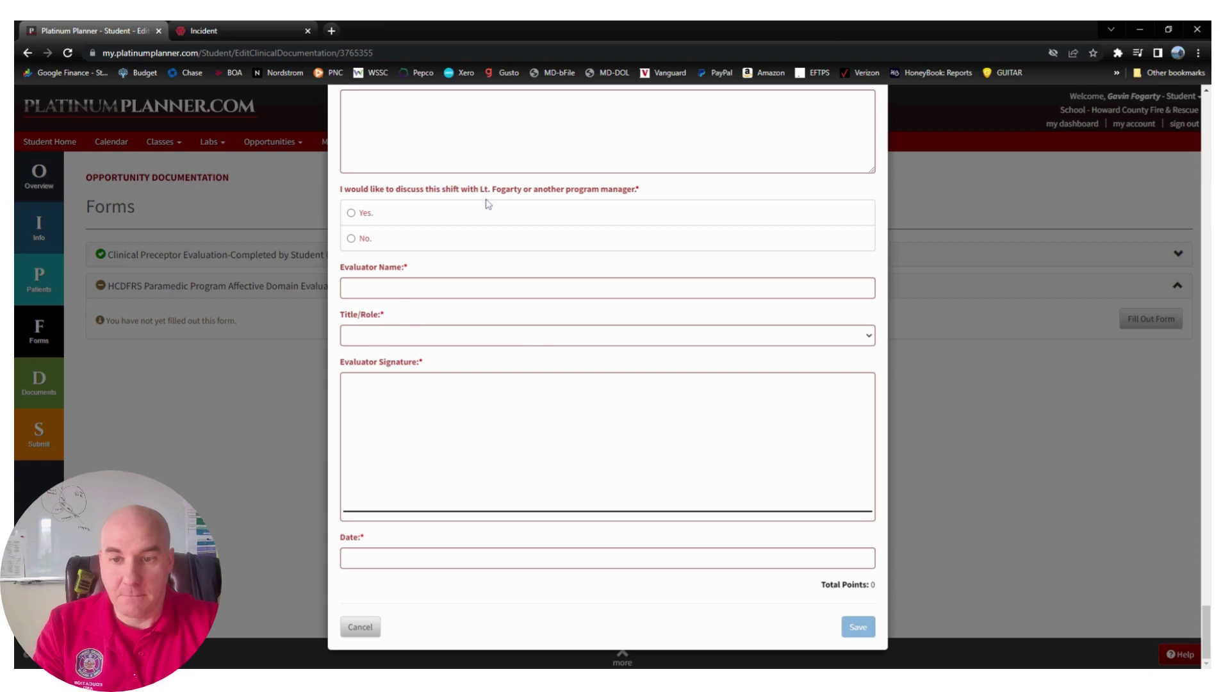
{"action": "scroll", "coordinate": [508, 267], "scroll_direction": "up", "scroll_amount": 3}
{"action": "scroll", "coordinate": [511, 283], "scroll_direction": "down", "scroll_amount": 3}
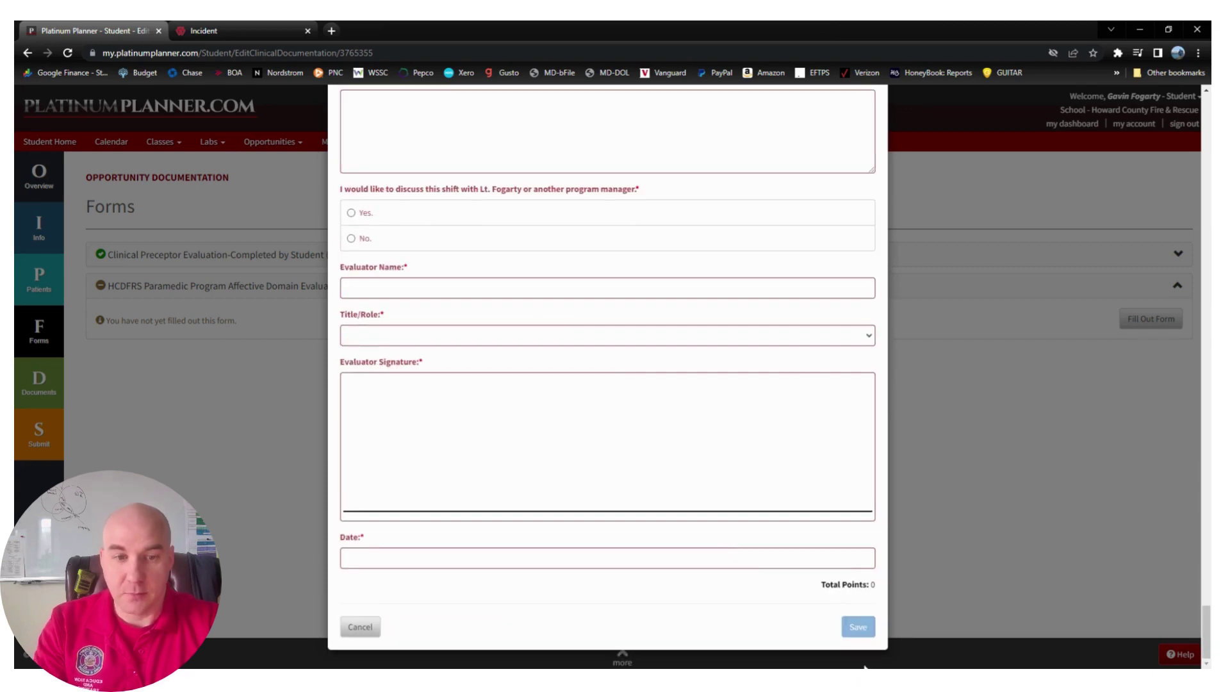
{"action": "left_click", "coordinate": [360, 627]}
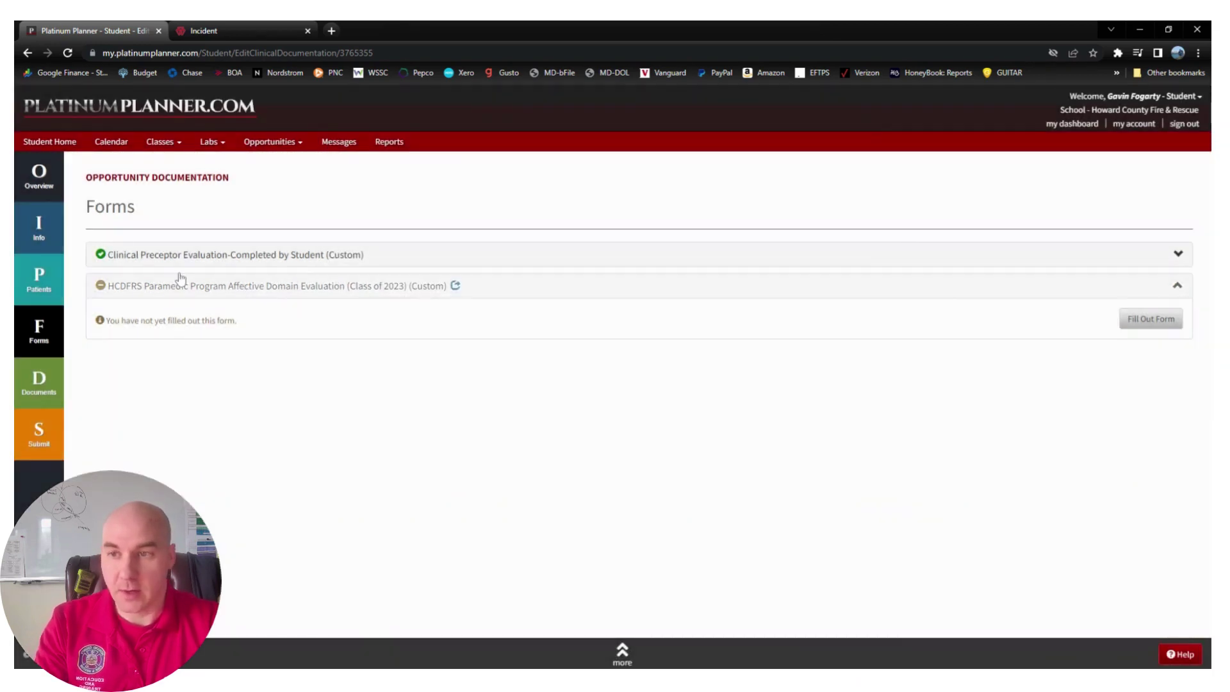
Check the shift's Documents section, and clear the existing preceptor signature in the Submit Documentation section
{"action": "left_click", "coordinate": [39, 383]}
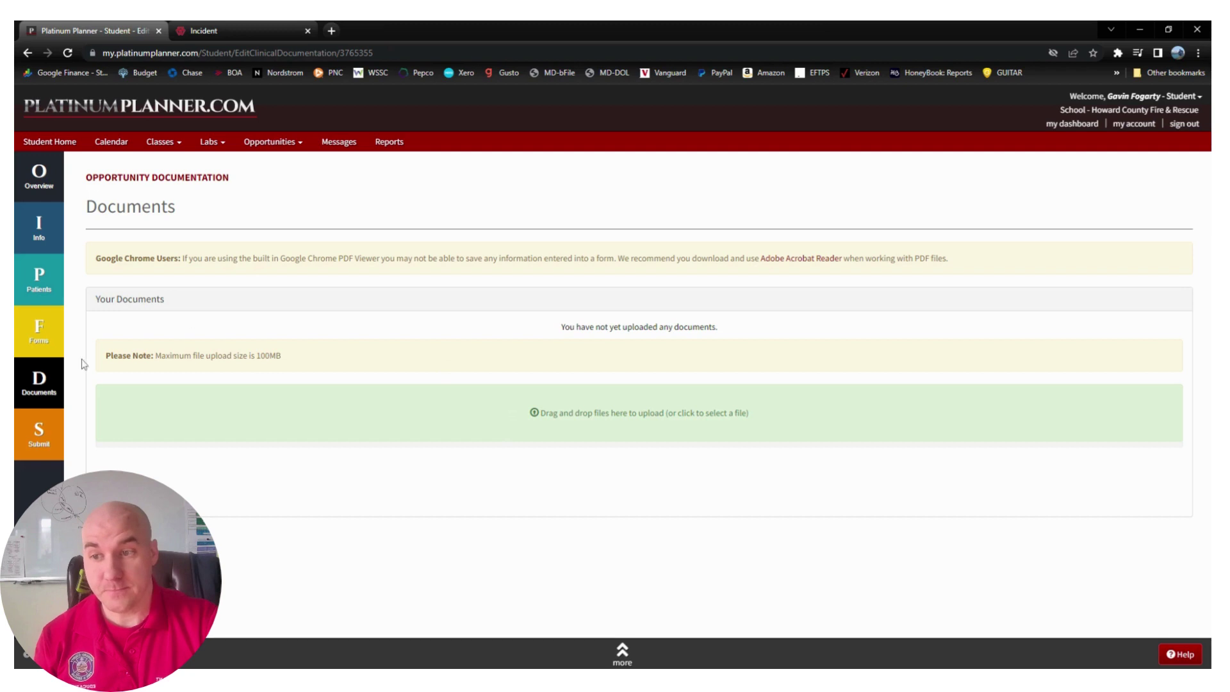
{"action": "left_click", "coordinate": [40, 431]}
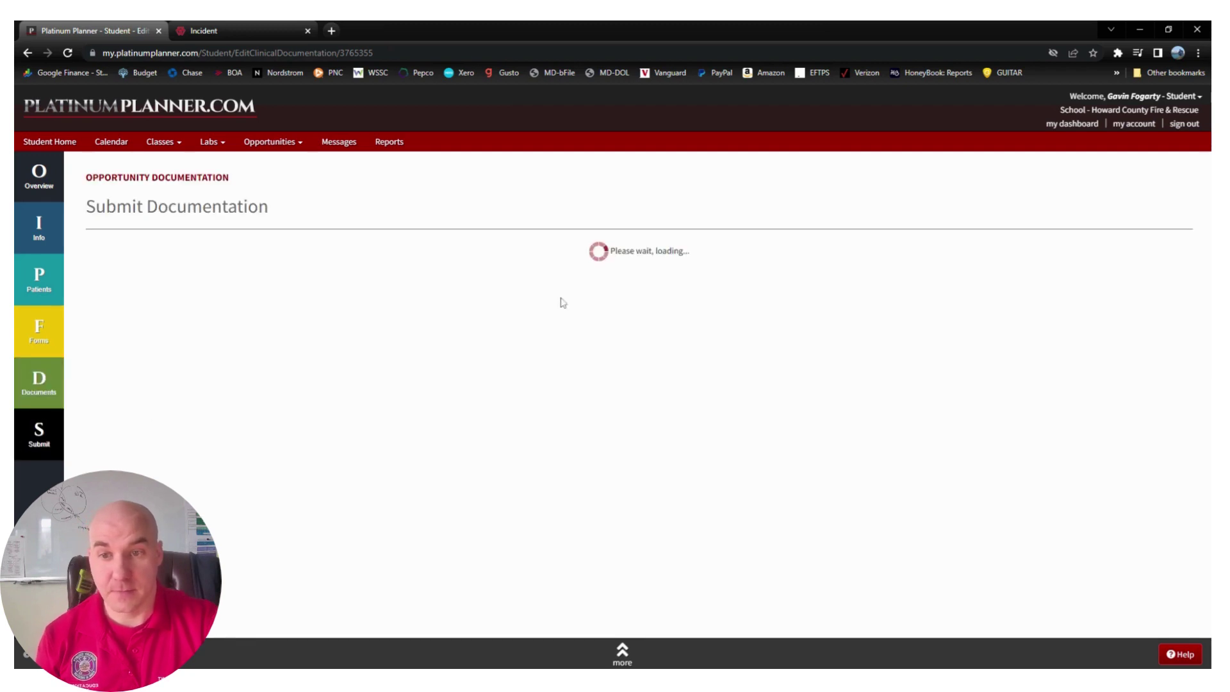
{"action": "scroll", "coordinate": [483, 324], "scroll_direction": "down", "scroll_amount": 5}
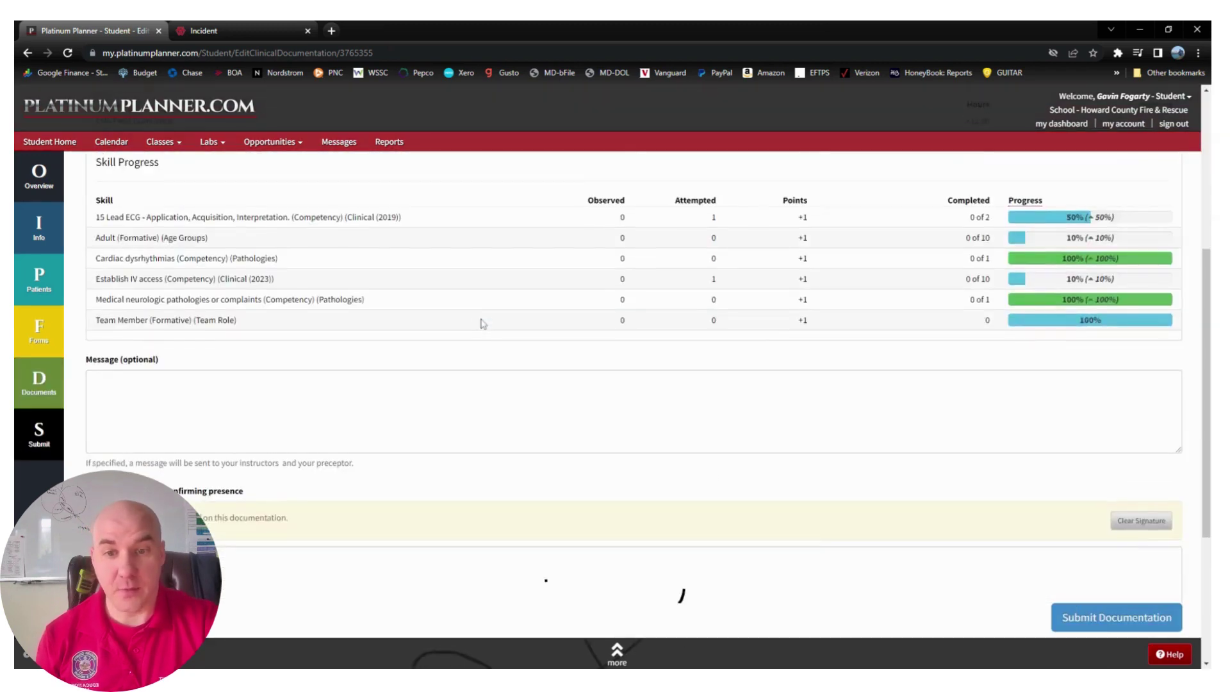
{"action": "scroll", "coordinate": [482, 328], "scroll_direction": "down", "scroll_amount": 4}
{"action": "left_click", "coordinate": [1127, 275]}
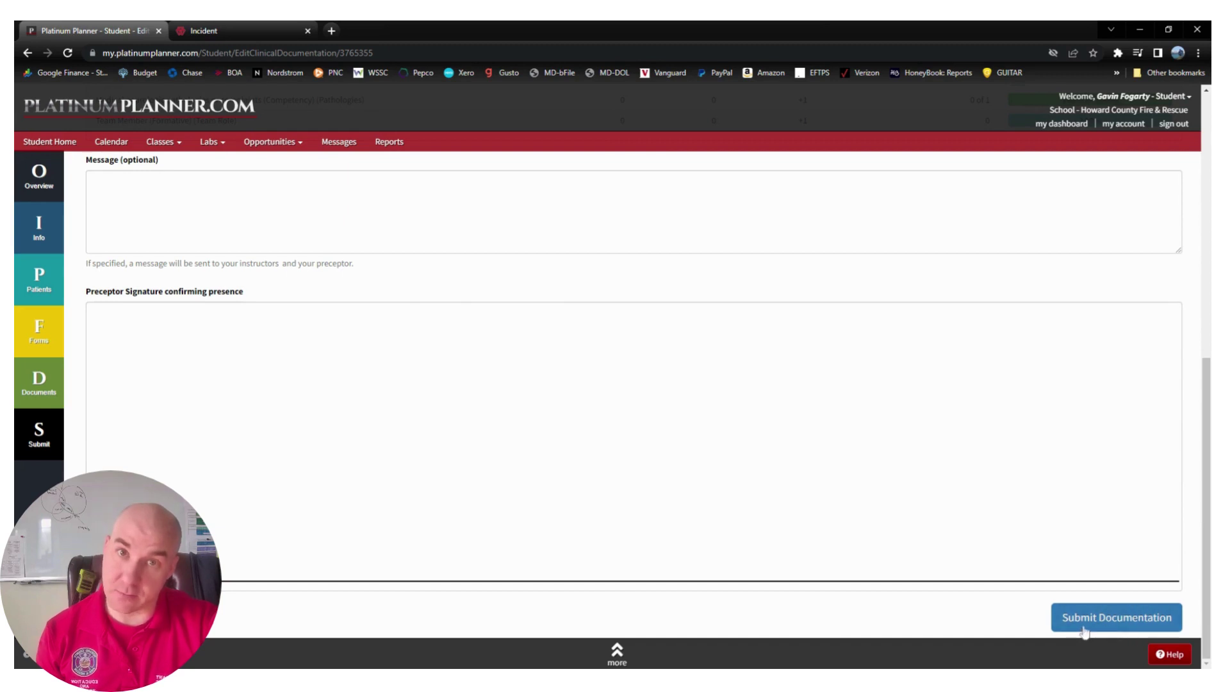
Draw a new two-stroke preceptor signature confirming presence and submit the shift documentation
{"action": "mouse_move", "coordinate": [698, 346]}
{"action": "left_mouse_down"}
{"action": "mouse_move", "coordinate": [483, 448]}
{"action": "mouse_move", "coordinate": [611, 498]}
{"action": "left_mouse_up"}
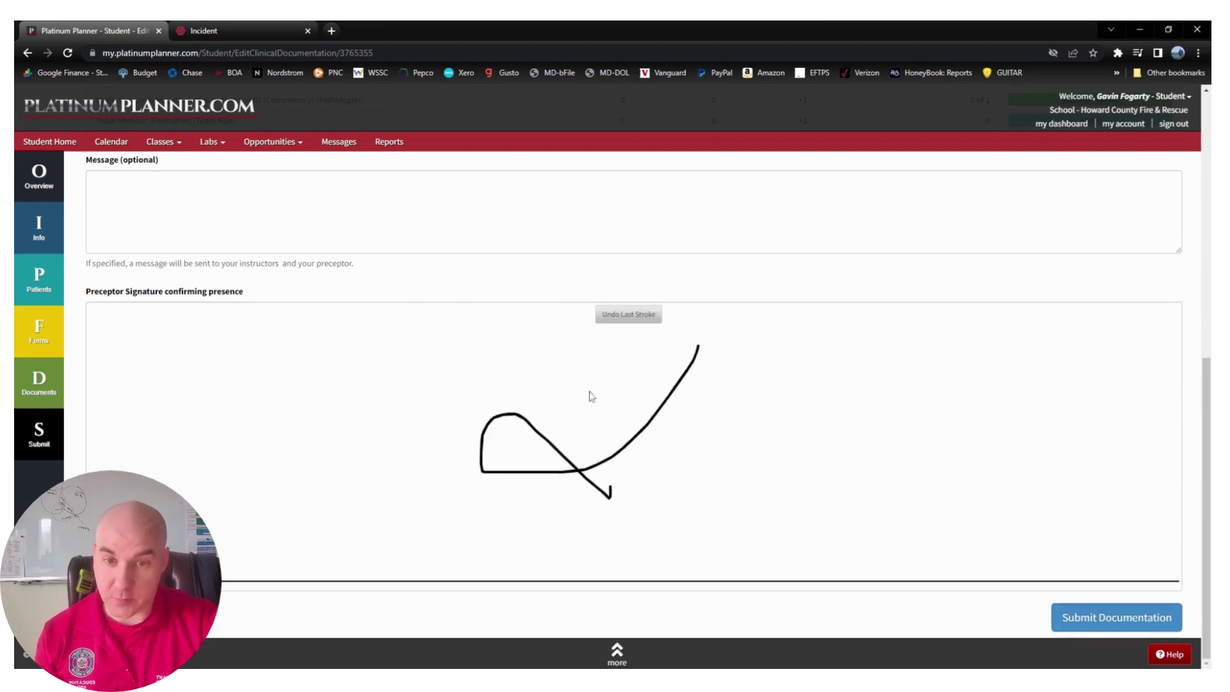
{"action": "left_click_drag", "start_coordinate": [602, 374], "coordinate": [706, 514]}
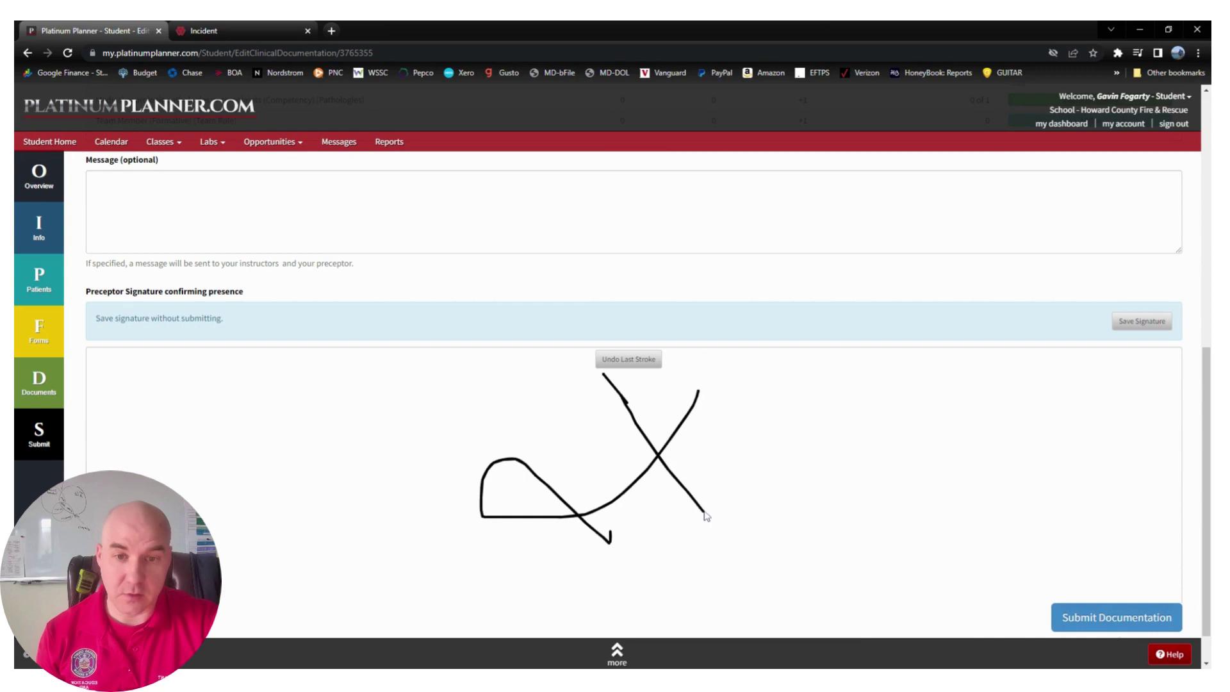
{"action": "left_click", "coordinate": [1104, 625]}
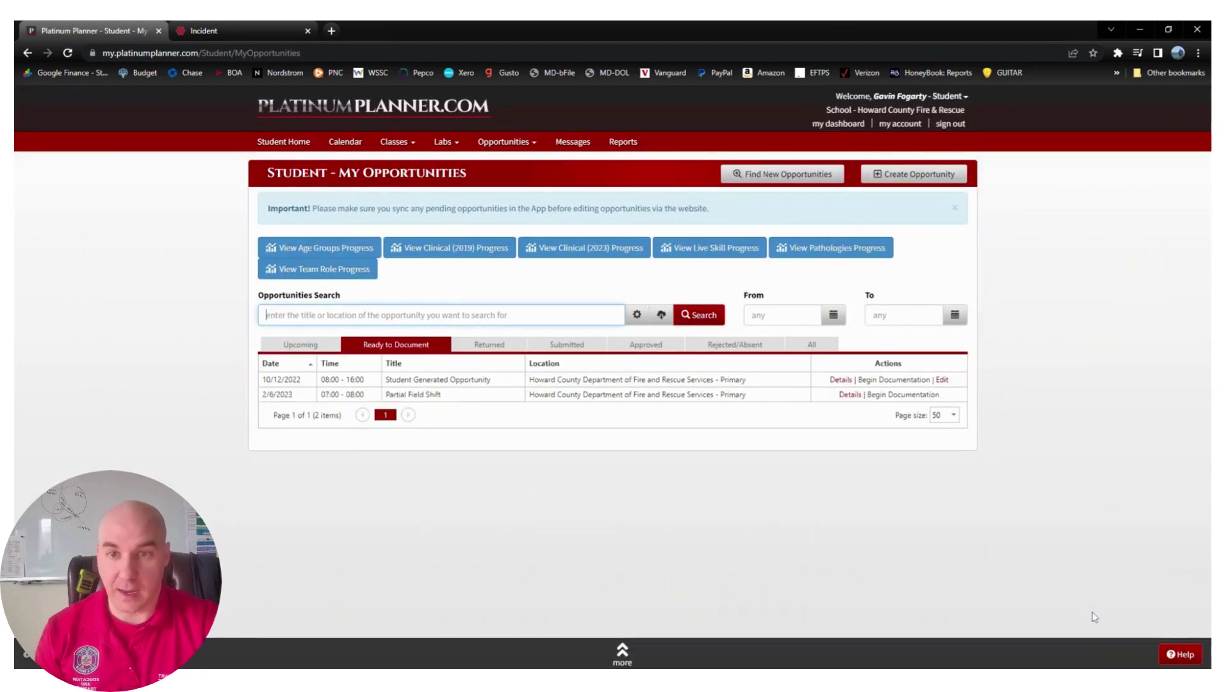